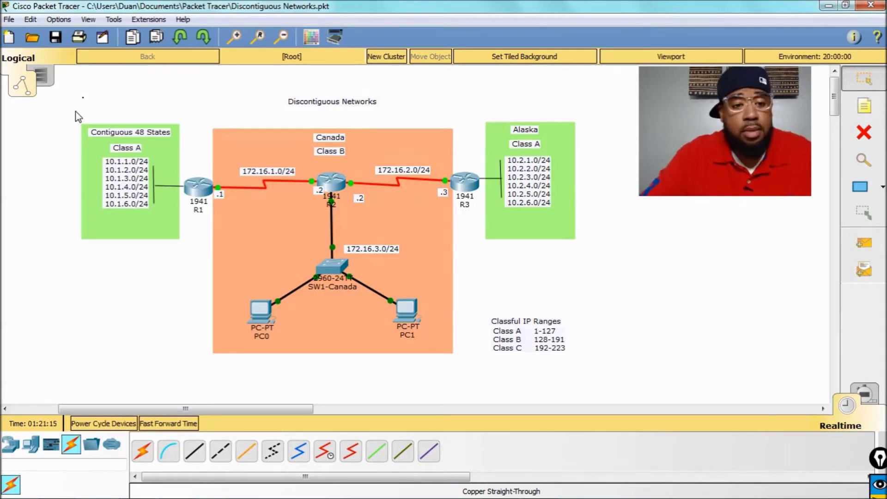
Select the Contiguous 48 States block and the Alaska block in the topology to examine the two Class A networks.
{"action": "left_click_drag", "start_coordinate": [65, 100], "coordinate": [214, 239]}
{"action": "left_click_drag", "start_coordinate": [73, 106], "coordinate": [184, 270]}
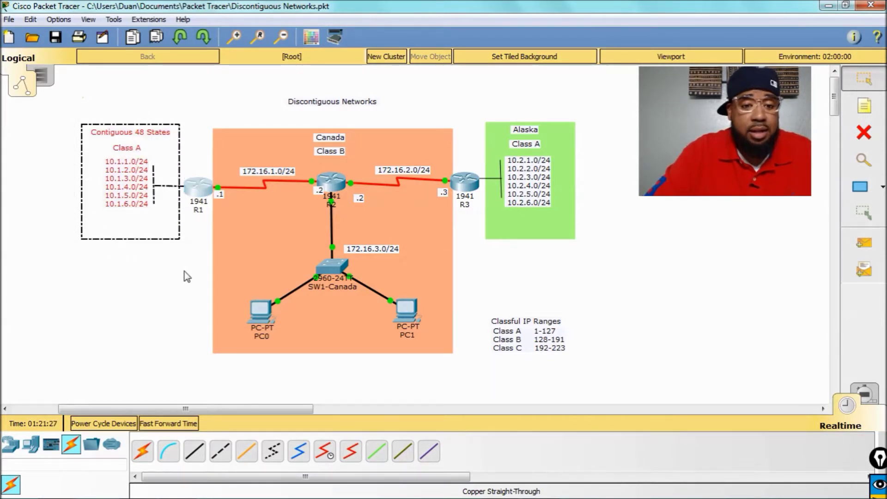
{"action": "left_click", "coordinate": [184, 271]}
{"action": "left_click_drag", "start_coordinate": [469, 90], "coordinate": [606, 282]}
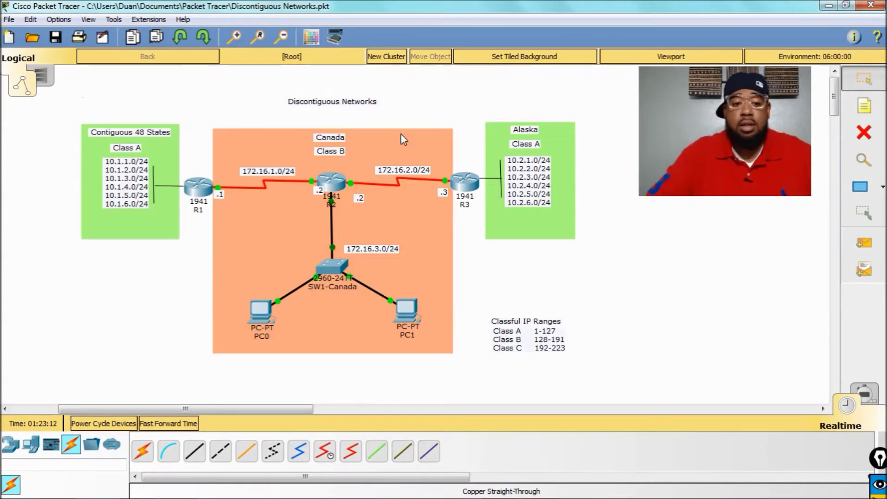
Open router R1's command line and enter privileged EXEC mode.
{"action": "left_click", "coordinate": [207, 178]}
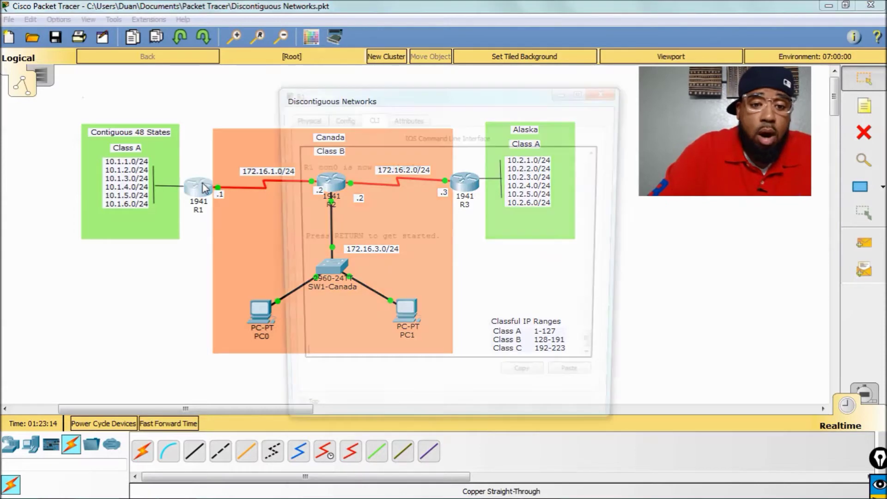
{"action": "key", "text": "Return"}
{"action": "key", "text": "Return"}
{"action": "key", "text": "Return"}
{"action": "type", "text": "en"}
{"action": "key", "text": "Return"}
List R1's interfaces and IP addresses with "sh ip int bri | excl down", leaving out the down interfaces.
{"action": "type", "text": "sh ip int"}
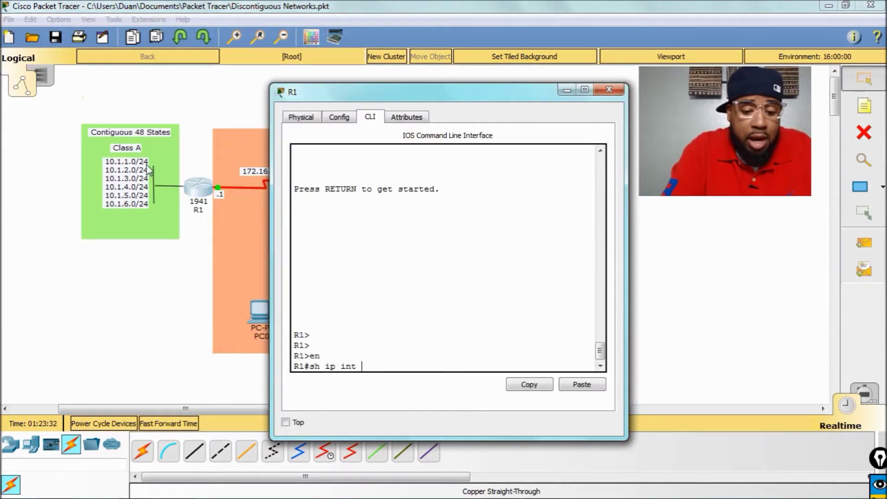
{"action": "type", "text": " bri | excl "}
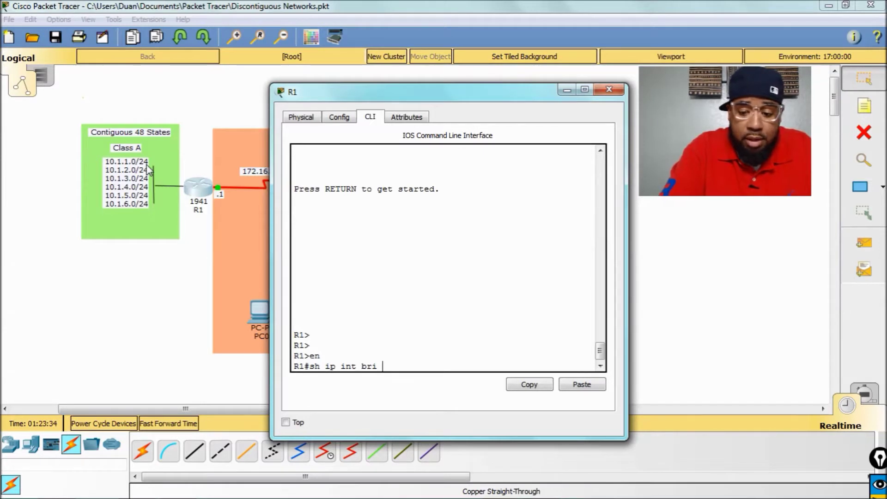
{"action": "type", "text": "down"}
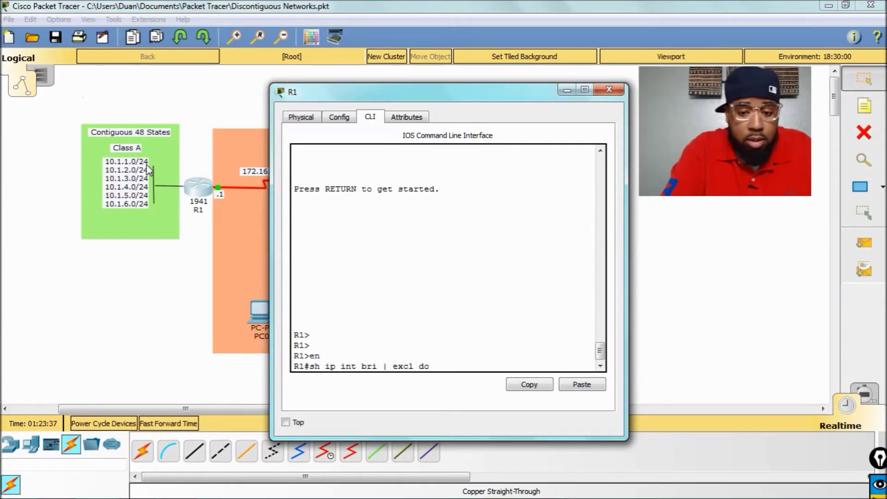
{"action": "key", "text": "Return"}
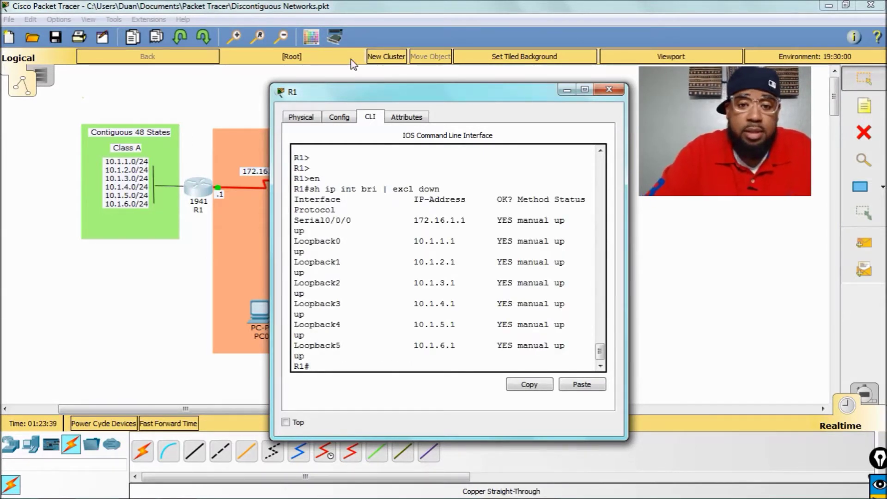
{"action": "left_click_drag", "start_coordinate": [375, 98], "coordinate": [316, 87]}
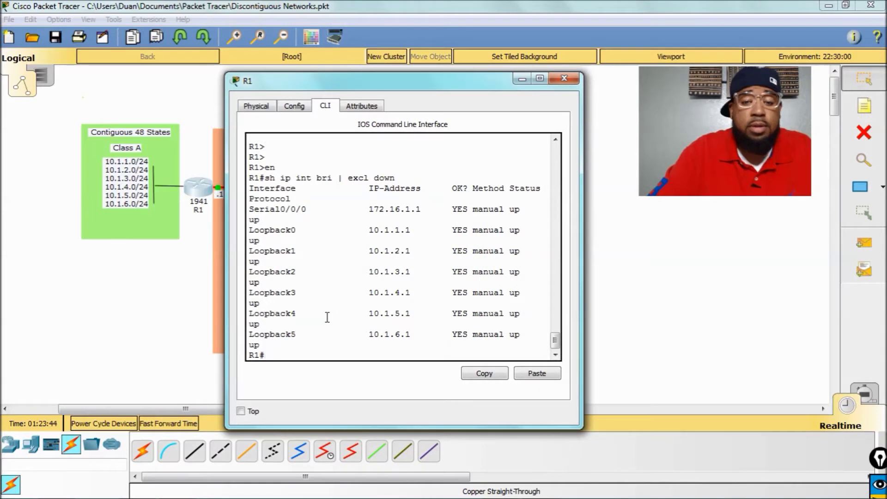
Enter global configuration mode on R1 and start RIP routing with version 2.
{"action": "type", "text": "co"}
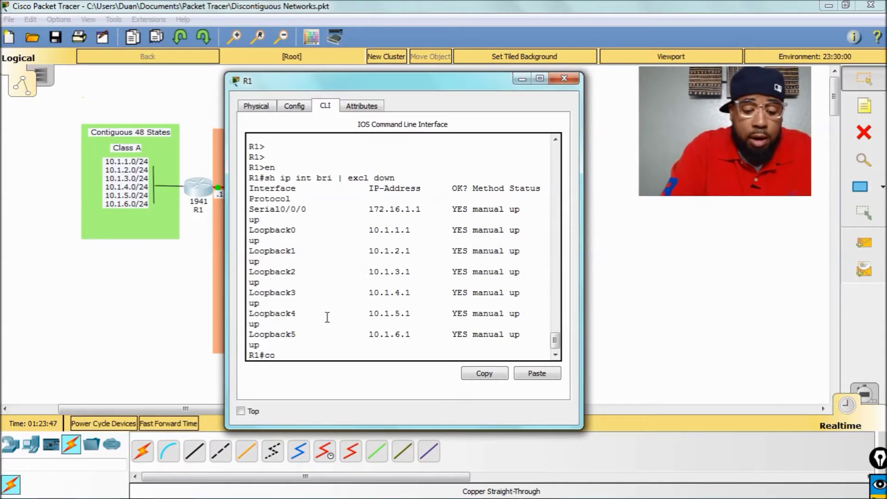
{"action": "type", "text": "nfig t"}
{"action": "key", "text": "Return"}
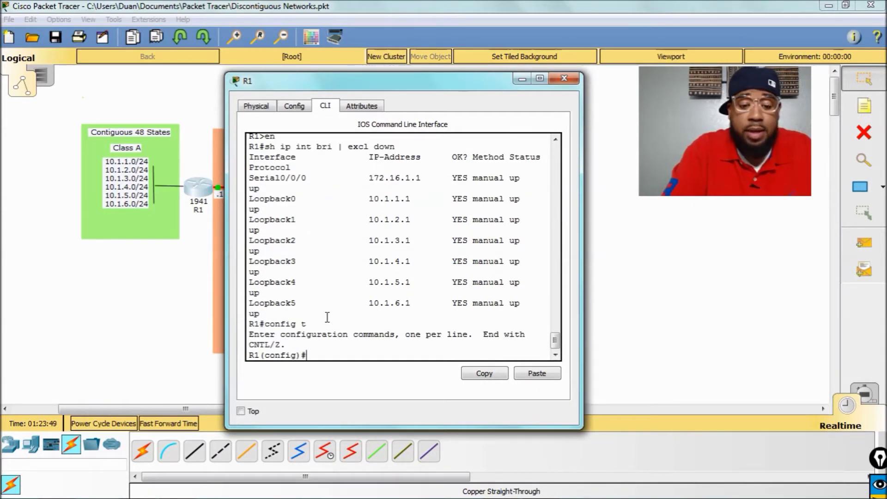
{"action": "type", "text": "router rip"}
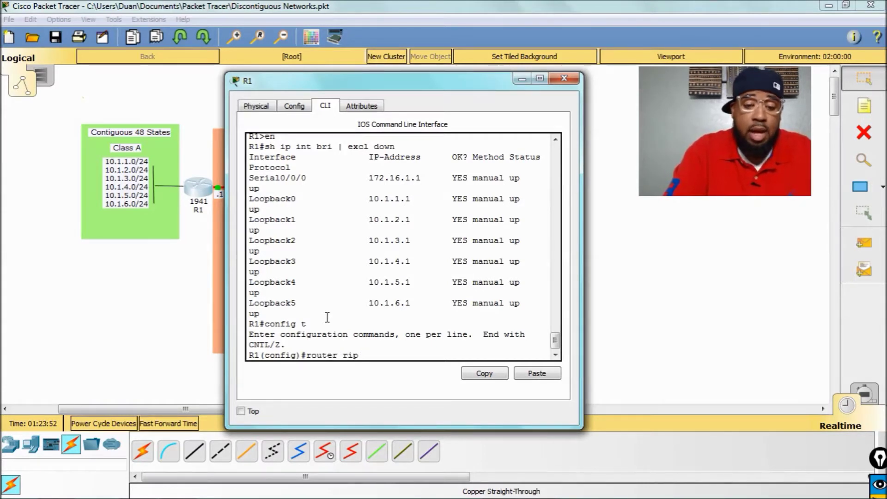
{"action": "key", "text": "Return"}
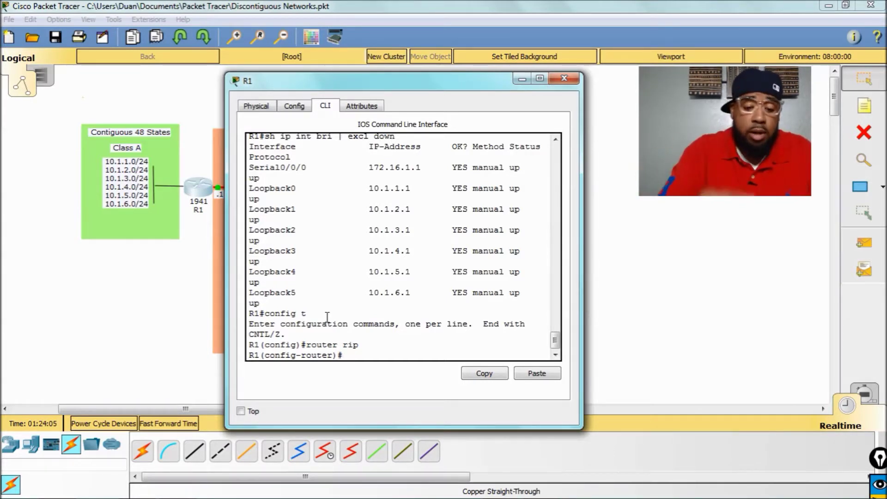
{"action": "type", "text": "version 2"}
{"action": "key", "text": "Return"}
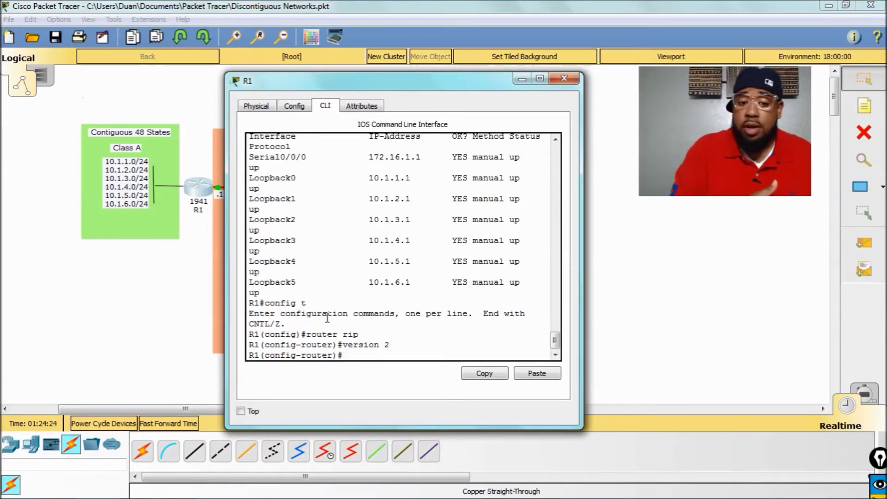
Add network 172.16.1.0 to R1's RIP configuration.
{"action": "type", "text": "net"}
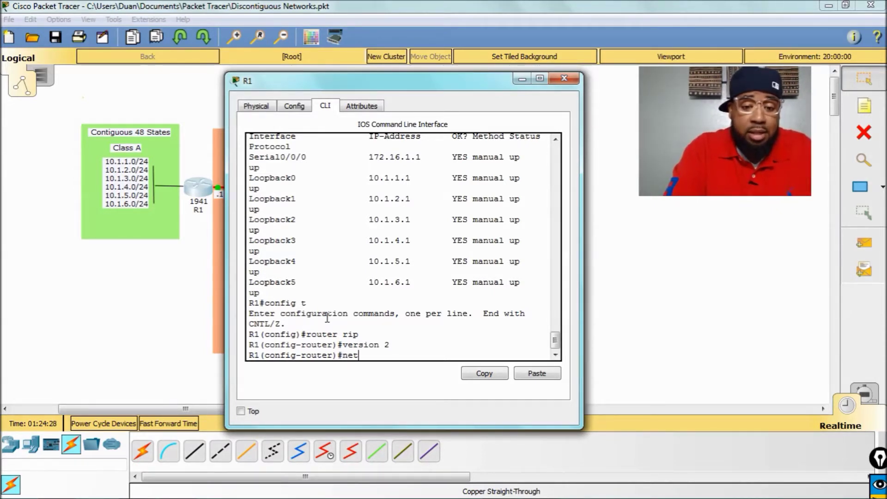
{"action": "key", "text": "Tab"}
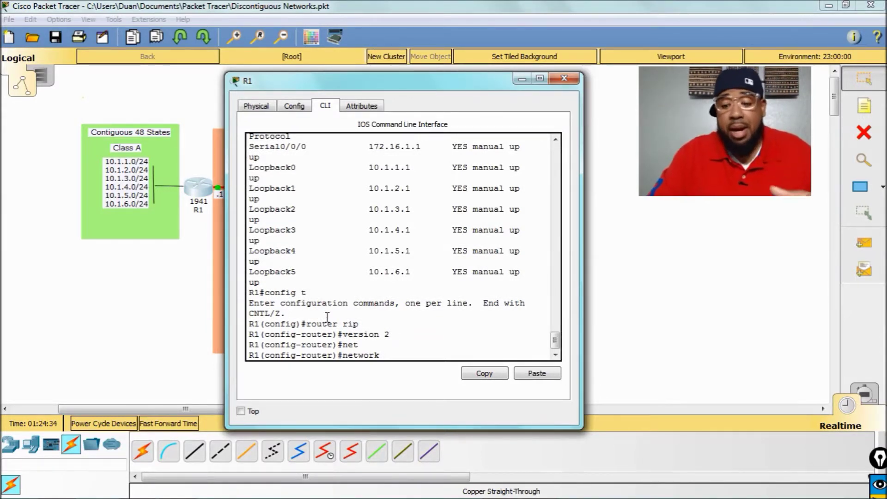
{"action": "type", "text": "1"}
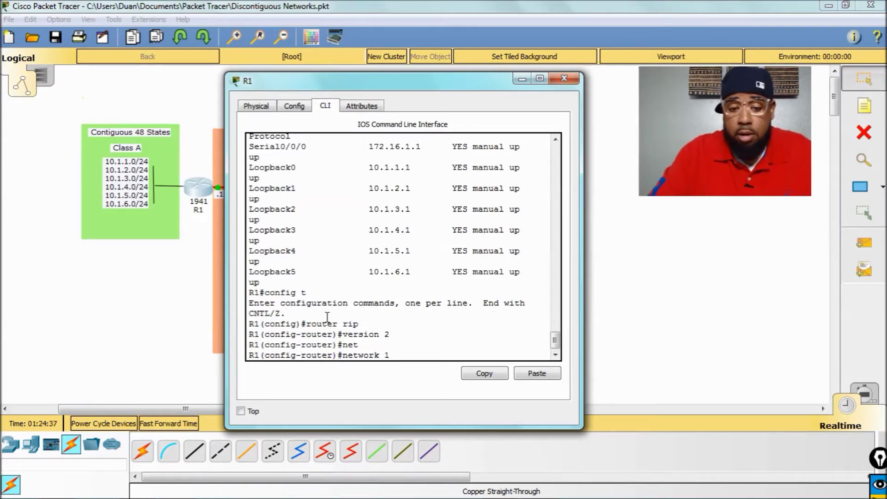
{"action": "type", "text": "72.16.1.0"}
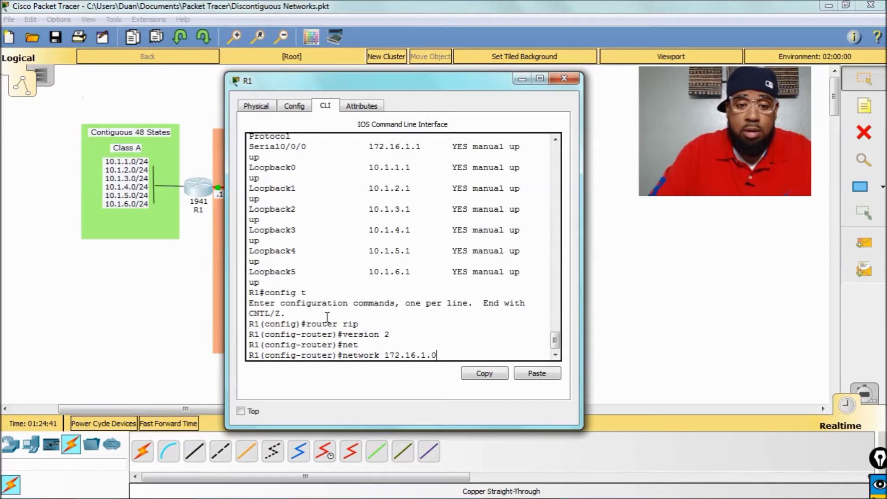
{"action": "left_click_drag", "start_coordinate": [346, 86], "coordinate": [307, 88]}
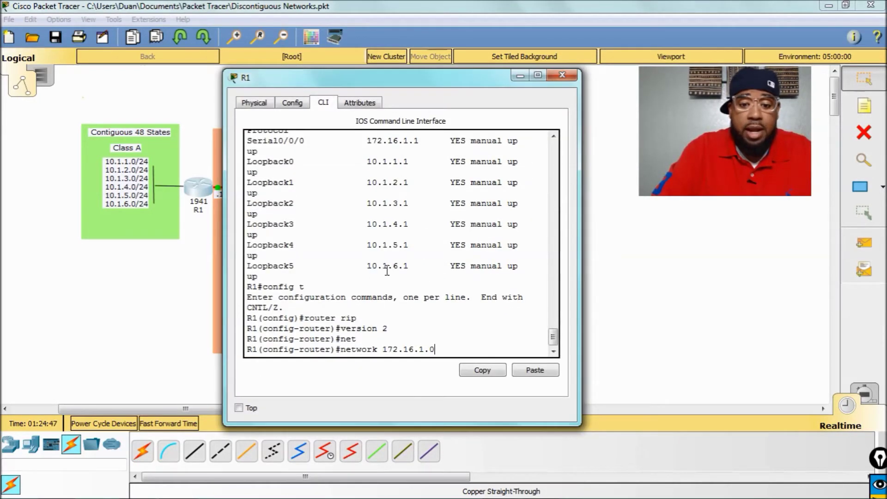
{"action": "key", "text": "Return"}
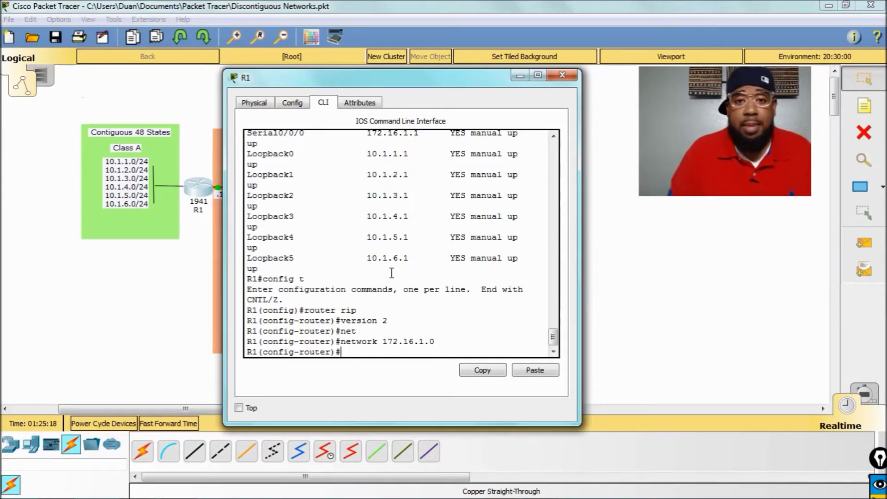
Add network 10.1.1.0 to R1's RIP configuration.
{"action": "type", "text": "net"}
{"action": "key", "text": "Tab"}
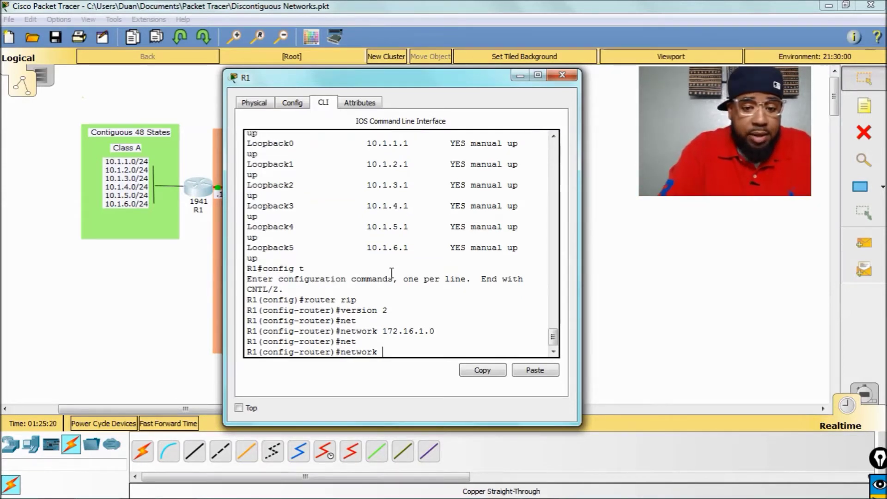
{"action": "type", "text": "10.1.1"}
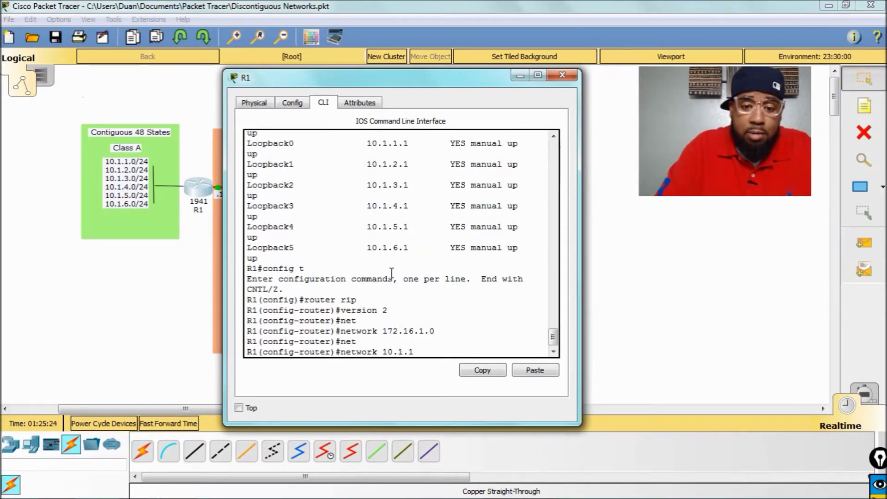
{"action": "type", "text": ".0"}
{"action": "key", "text": "Return"}
Add network 10.1.2.0 to R1's RIP configuration by reusing the previous network command.
{"action": "key", "text": "Up"}
{"action": "key", "text": "BackSpace"}
{"action": "key", "text": "BackSpace"}
{"action": "key", "text": "BackSpace"}
{"action": "key", "text": "BackSpace"}
{"action": "key", "text": "BackSpace"}
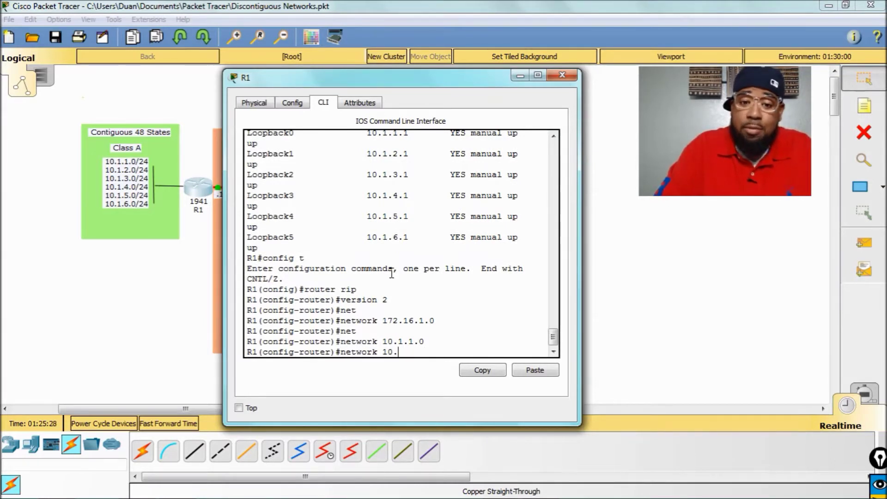
{"action": "type", "text": "1."}
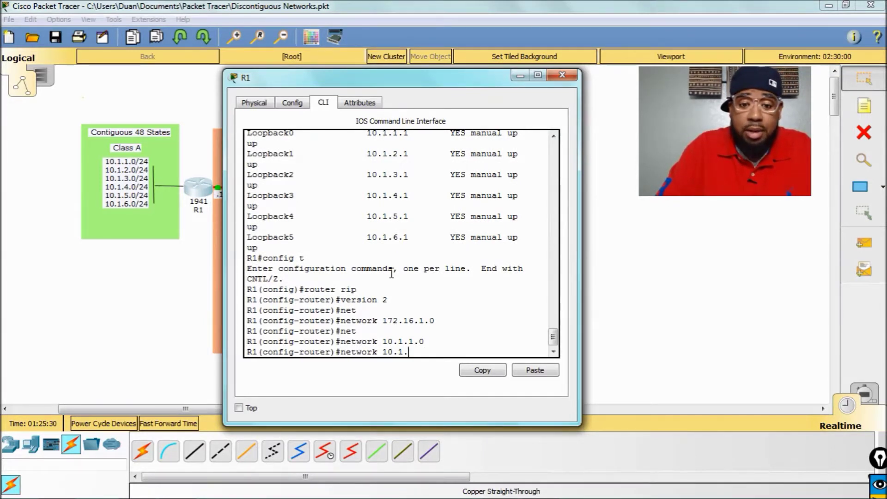
{"action": "type", "text": "2.0"}
{"action": "key", "text": "Return"}
Add network 10.1.3.0 to R1's RIP configuration and return to privileged EXEC mode.
{"action": "type", "text": "net"}
{"action": "key", "text": "Tab"}
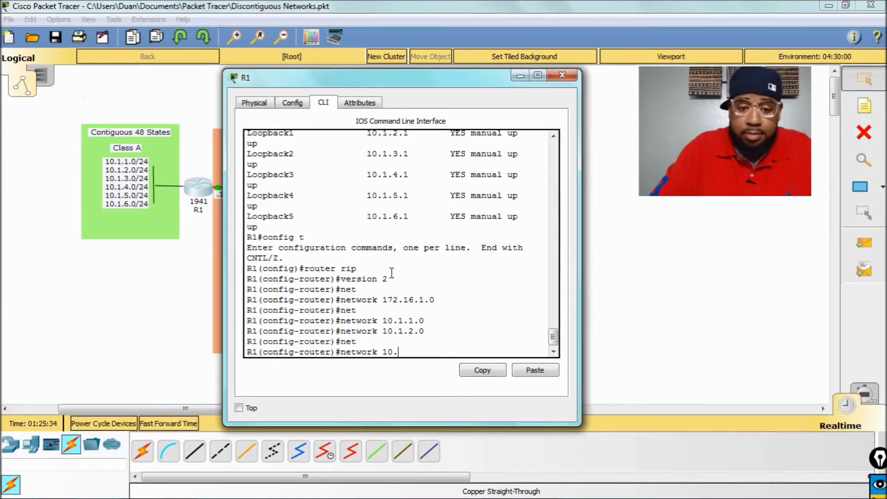
{"action": "type", "text": "30"}
{"action": "key", "text": "BackSpace"}
{"action": "key", "text": "BackSpace"}
{"action": "type", "text": ".0"}
{"action": "key", "text": "Return"}
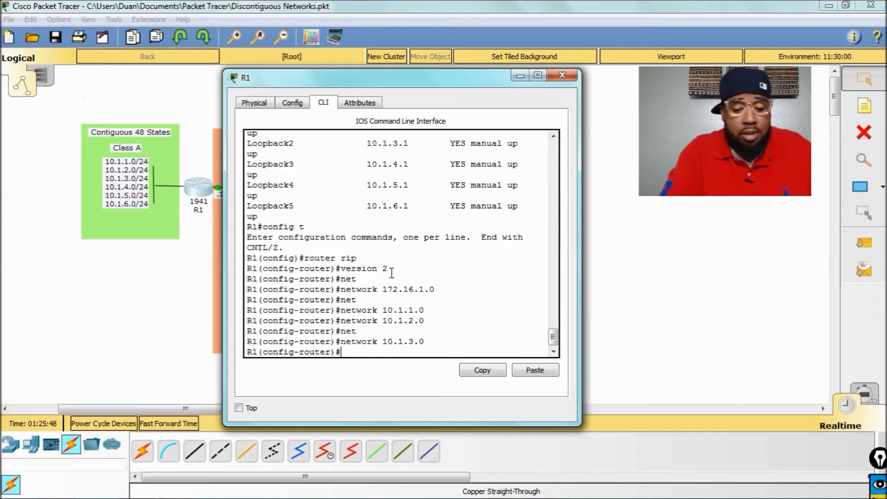
{"action": "key", "text": "ctrl+z"}
{"action": "key", "text": "Return"}
{"action": "key", "text": "Return"}
{"action": "key", "text": "Return"}
{"action": "key", "text": "Return"}
{"action": "key", "text": "Return"}
Display R1's running configuration with "sh run | begin router" and highlight the router rip section.
{"action": "type", "text": "sh"}
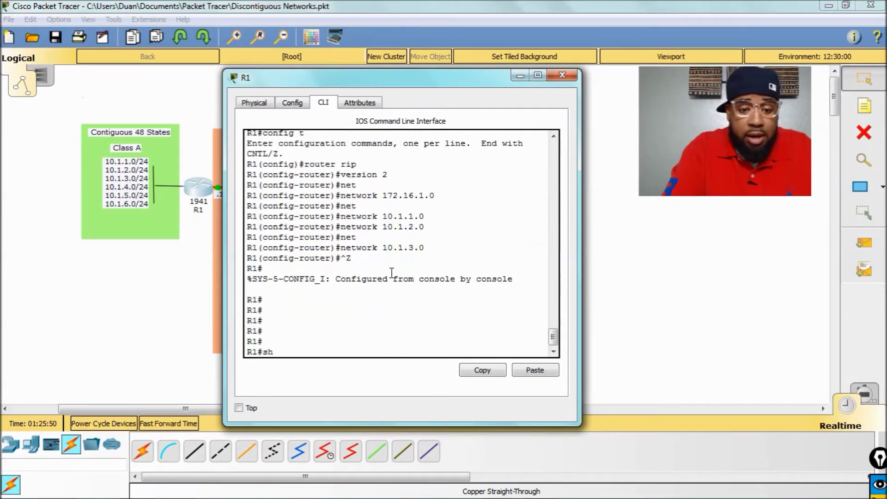
{"action": "type", "text": " run "}
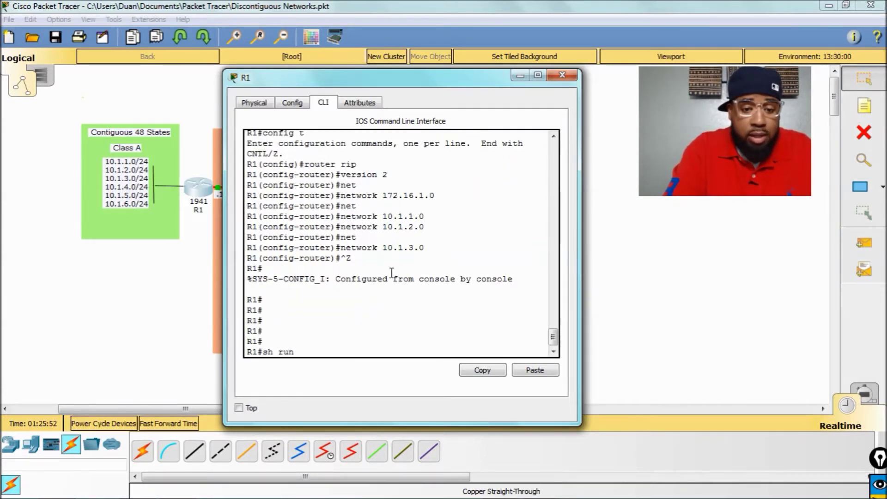
{"action": "type", "text": "| "}
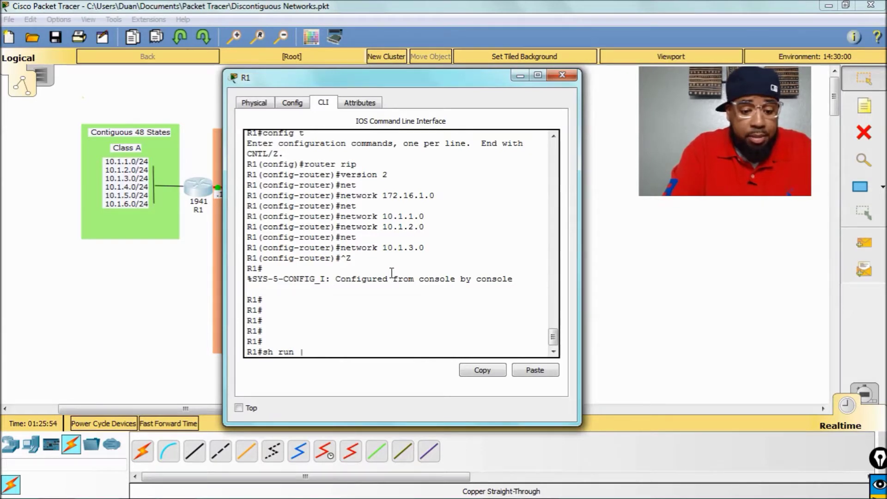
{"action": "type", "text": "begin router"}
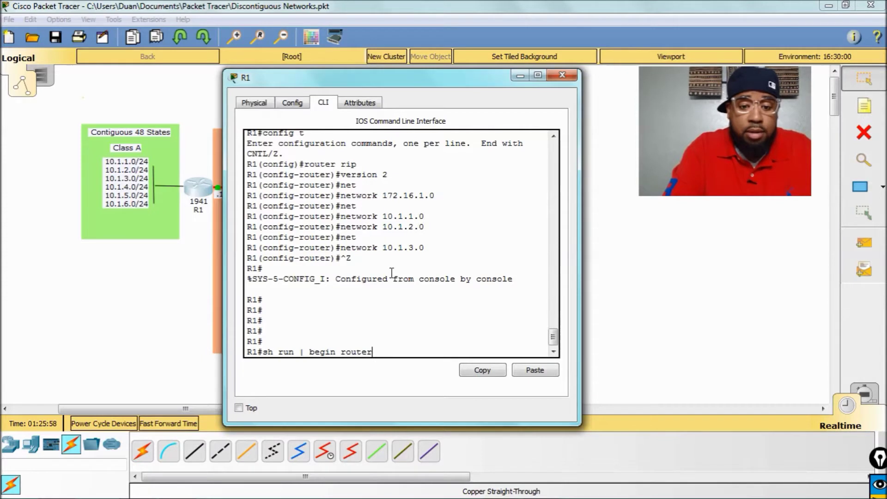
{"action": "key", "text": "Return"}
{"action": "key", "text": "space"}
{"action": "scroll", "coordinate": [391, 273], "scroll_direction": "up", "scroll_amount": 5}
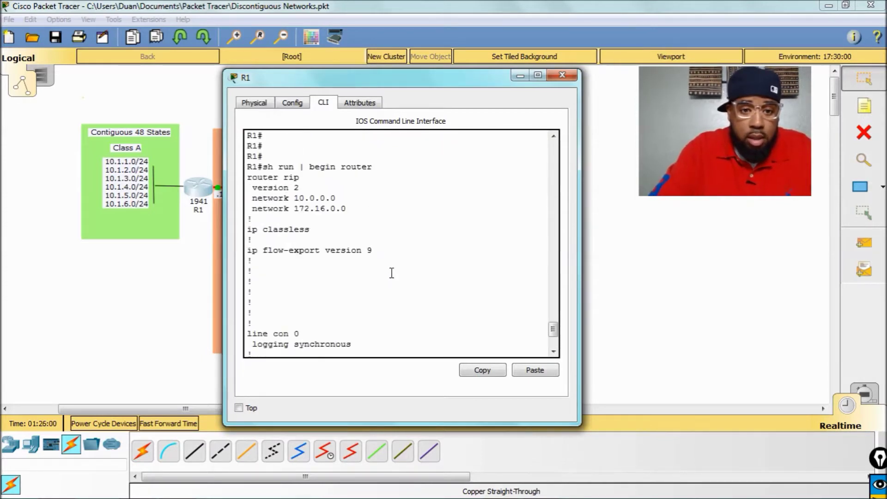
{"action": "left_click_drag", "start_coordinate": [249, 217], "coordinate": [352, 246]}
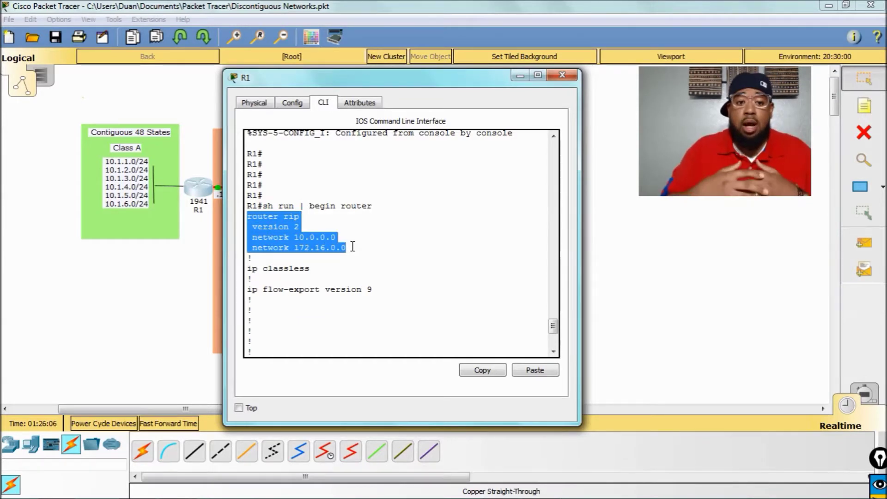
Display R1's IP routing protocol details and examine the RIP send and receive versions for each interface.
{"action": "type", "text": "sh ip"}
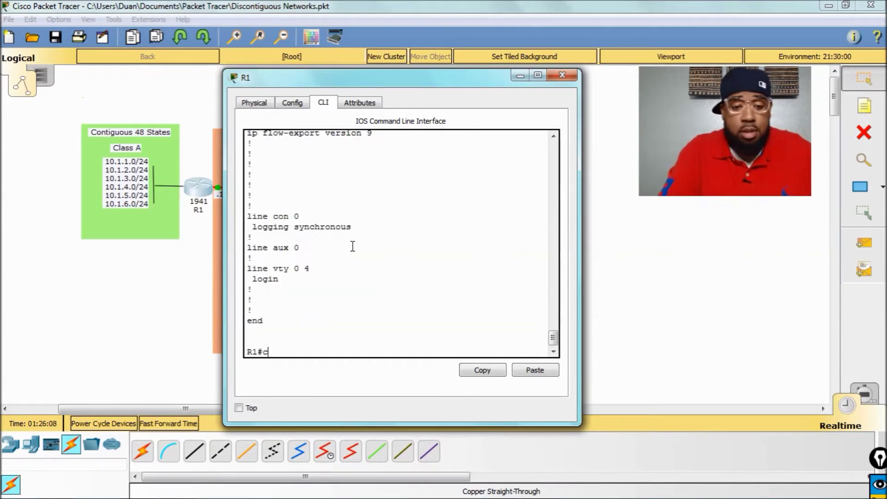
{"action": "type", "text": " pro"}
{"action": "key", "text": "Tab"}
{"action": "key", "text": "Return"}
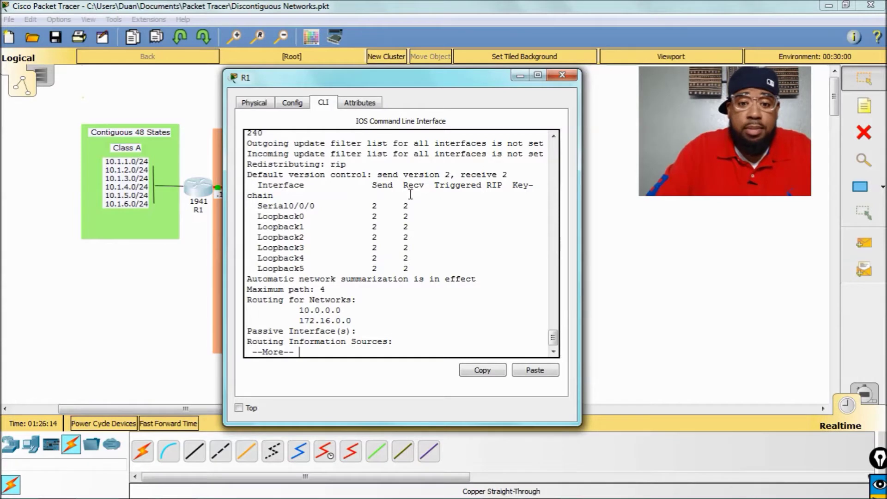
{"action": "left_click_drag", "start_coordinate": [391, 174], "coordinate": [499, 185]}
{"action": "left_click", "coordinate": [499, 184]}
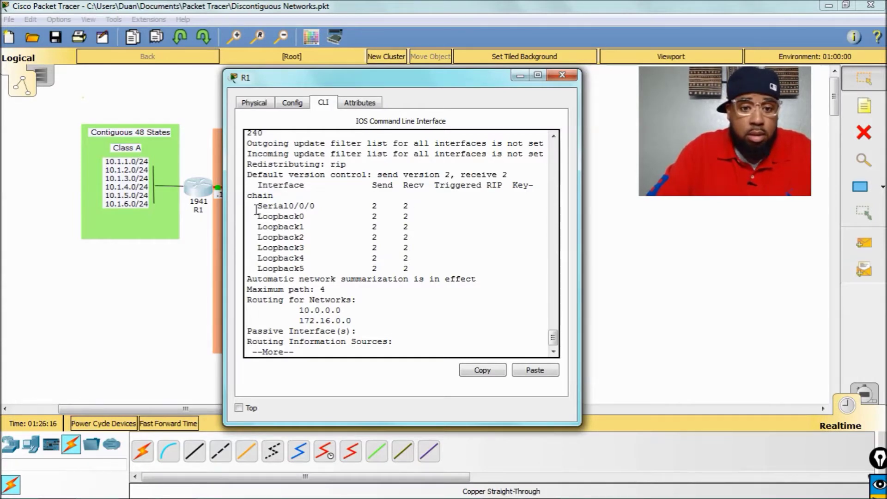
{"action": "left_click_drag", "start_coordinate": [257, 205], "coordinate": [422, 272]}
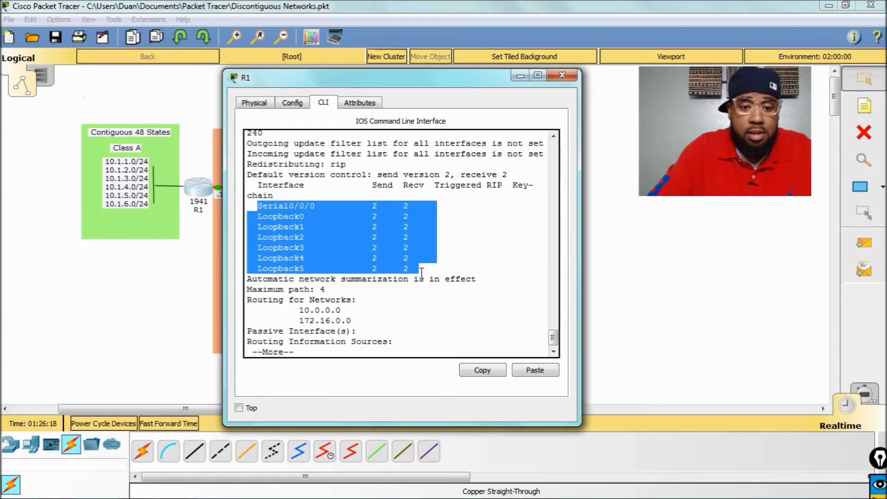
Highlight the networks R1 is routing for, widen its window, and enable RIP debugging with "debug ip rip".
{"action": "left_click_drag", "start_coordinate": [247, 308], "coordinate": [351, 319]}
{"action": "left_click_drag", "start_coordinate": [580, 263], "coordinate": [663, 263]}
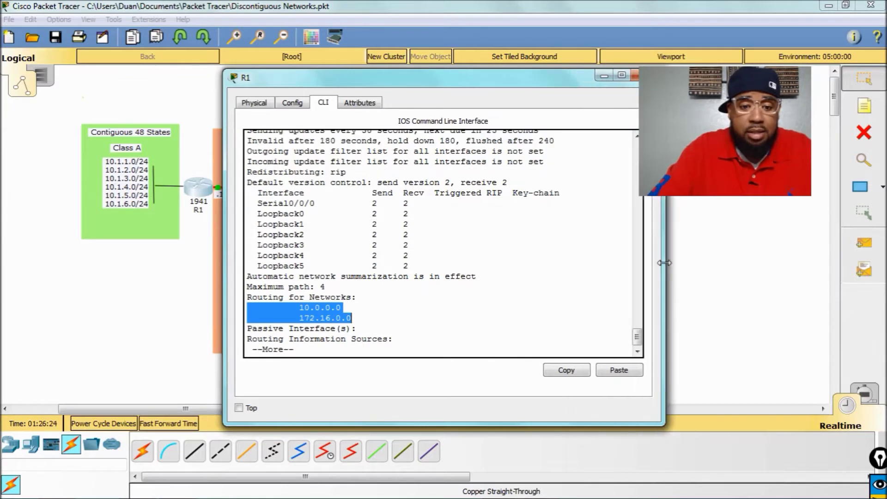
{"action": "key", "text": "space"}
{"action": "type", "text": "debug ip rip"}
{"action": "key", "text": "Return"}
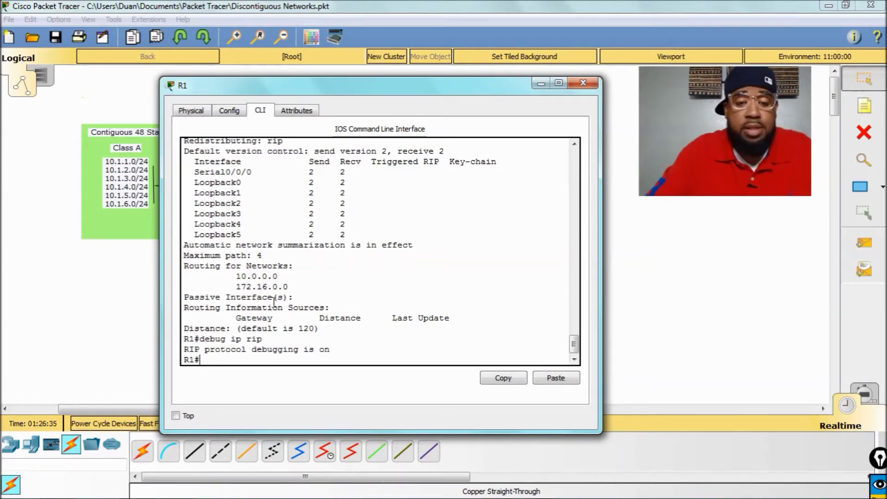
Examine R1's RIP debug output, highlighting the multicast address 224.0.0.9 and the 10.0.0.0/8 entry sent through Serial0/0/0.
{"action": "left_click_drag", "start_coordinate": [346, 92], "coordinate": [177, 115]}
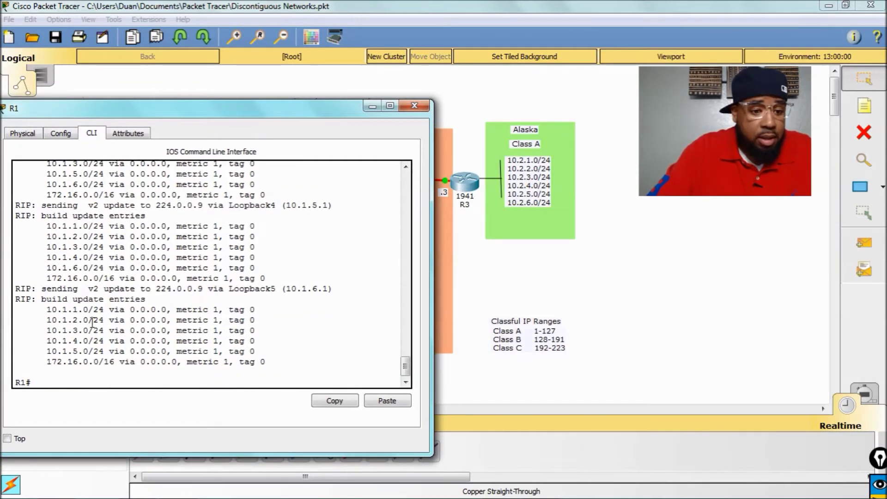
{"action": "scroll", "coordinate": [107, 277], "scroll_direction": "up", "scroll_amount": 3}
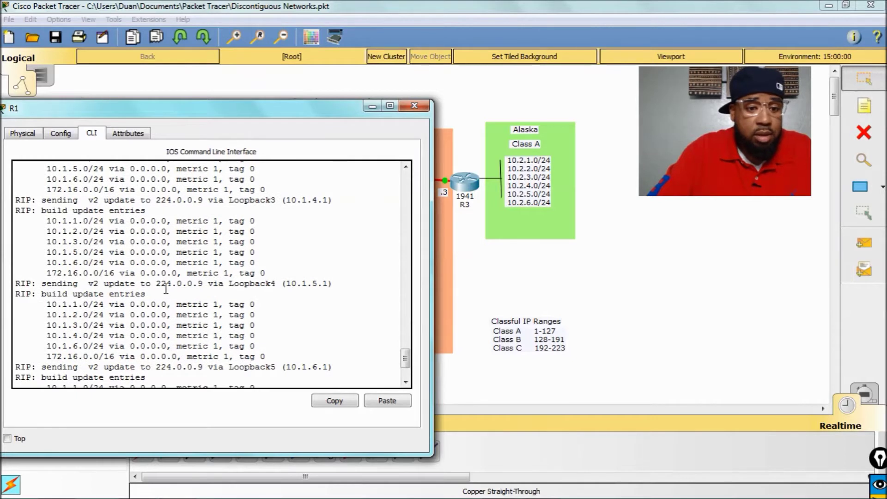
{"action": "left_click_drag", "start_coordinate": [156, 283], "coordinate": [207, 279]}
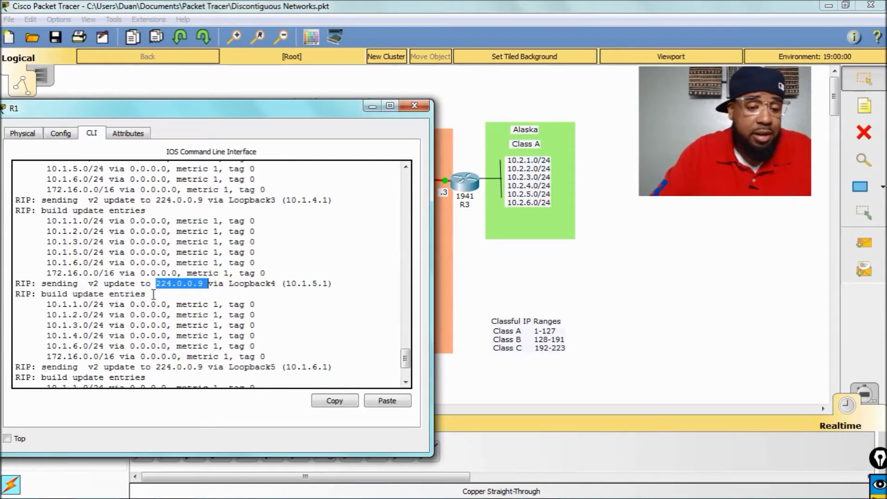
{"action": "scroll", "coordinate": [153, 294], "scroll_direction": "up", "scroll_amount": 8}
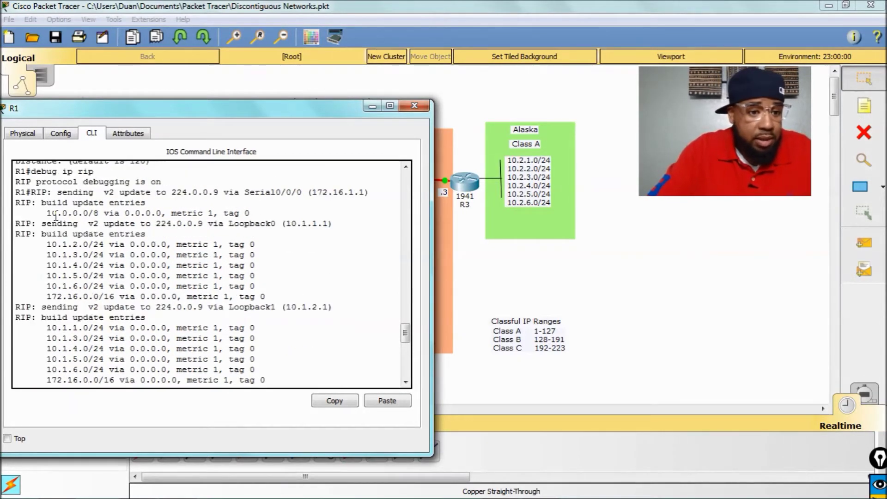
{"action": "left_click_drag", "start_coordinate": [49, 213], "coordinate": [240, 215]}
Open R2's command line, enter privileged EXEC mode, and enable RIP debugging with "debug ip rip".
{"action": "left_click", "coordinate": [451, 247]}
{"action": "left_click", "coordinate": [326, 185]}
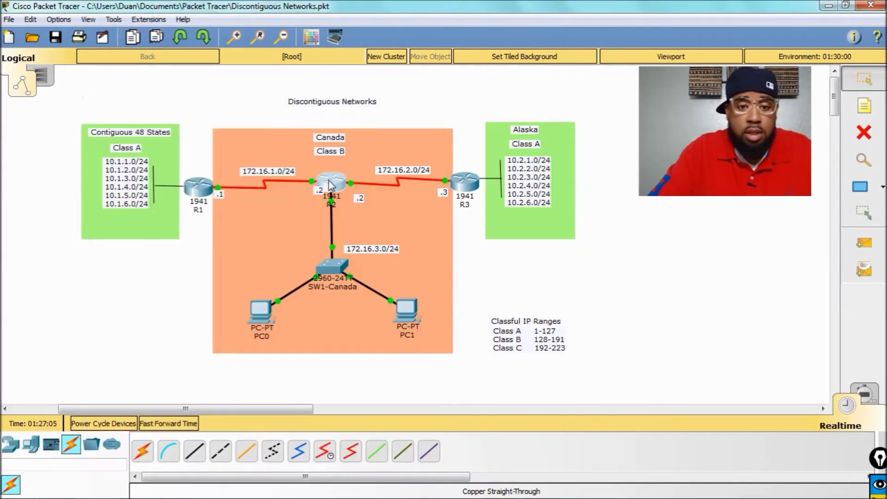
{"action": "key", "text": "Return"}
{"action": "type", "text": "en"}
{"action": "key", "text": "Return"}
{"action": "type", "text": "debug "}
{"action": "type", "text": "ip rip"}
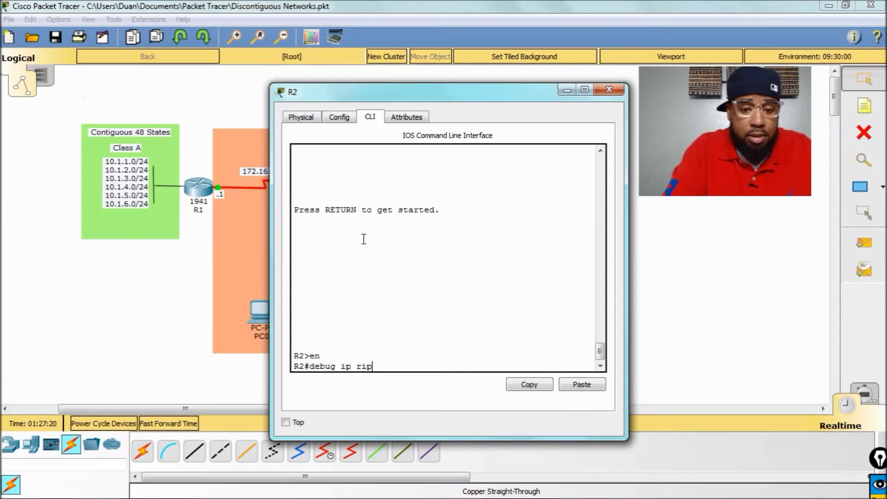
{"action": "key", "text": "Return"}
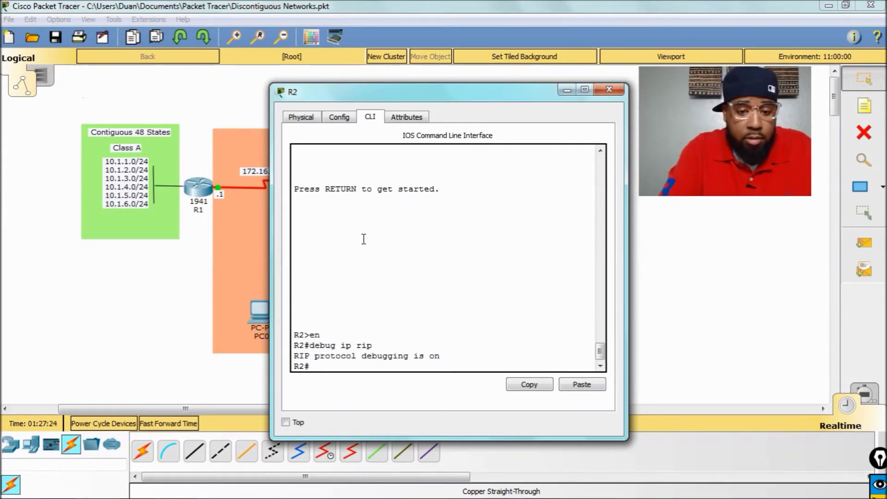
Display R2's active interfaces with "sh ip int bri | exclude down".
{"action": "type", "text": "sh ip i"}
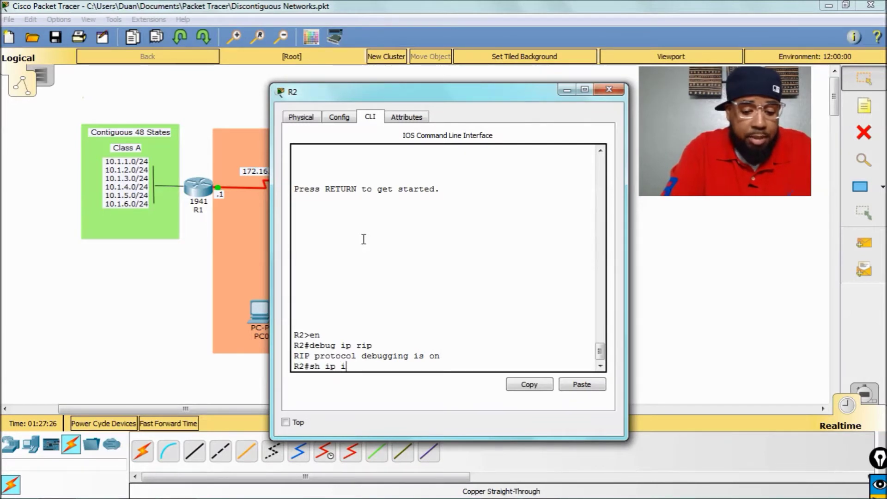
{"action": "type", "text": "nt bri | excl"}
{"action": "key", "text": "Tab"}
{"action": "type", "text": "d"}
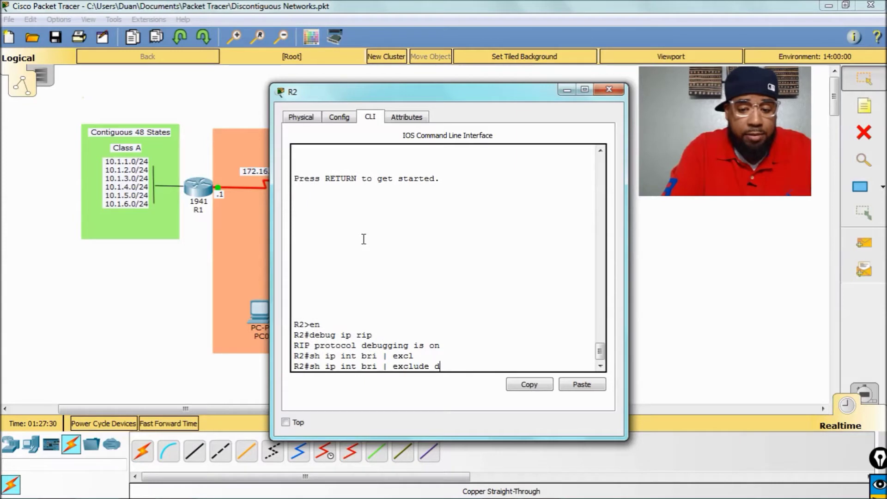
{"action": "type", "text": "own"}
{"action": "key", "text": "Return"}
Enter RIP router configuration on R2 from global configuration mode and set it to version 2.
{"action": "type", "text": "config t"}
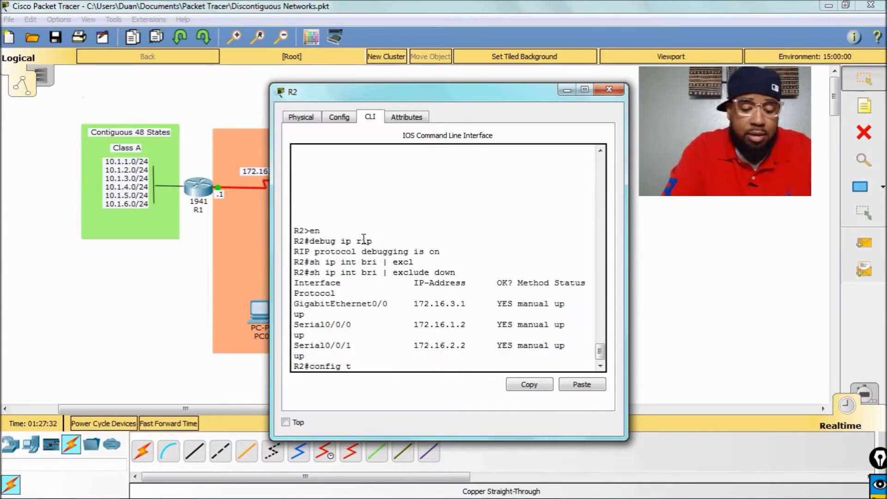
{"action": "key", "text": "Return"}
{"action": "type", "text": "router rip"}
{"action": "key", "text": "Return"}
{"action": "type", "text": "version 2"}
{"action": "key", "text": "Return"}
Add network 172.16.1.0 to R2's RIP configuration.
{"action": "type", "text": "net"}
{"action": "key", "text": "Tab"}
{"action": "type", "text": "172.16"}
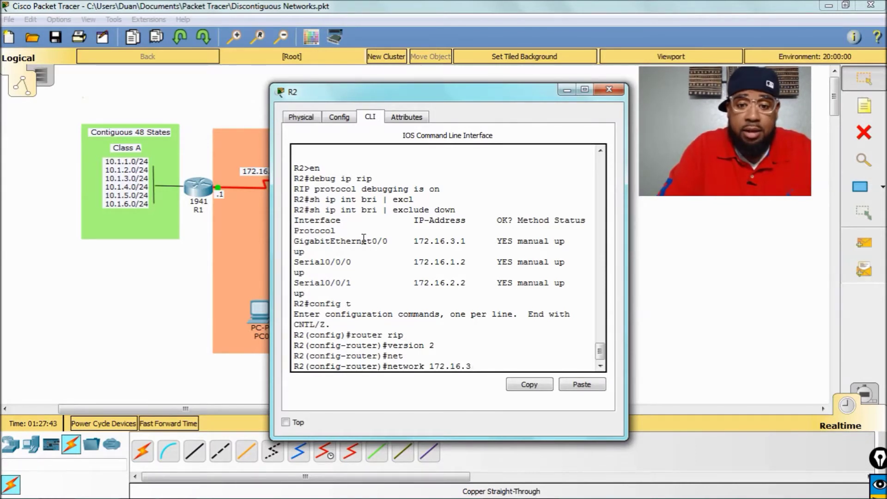
{"action": "type", "text": ".1.0"}
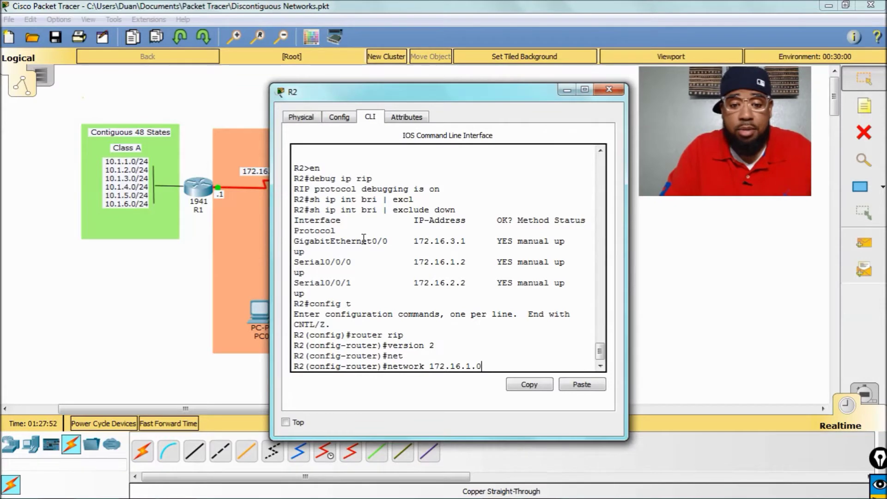
{"action": "key", "text": "Return"}
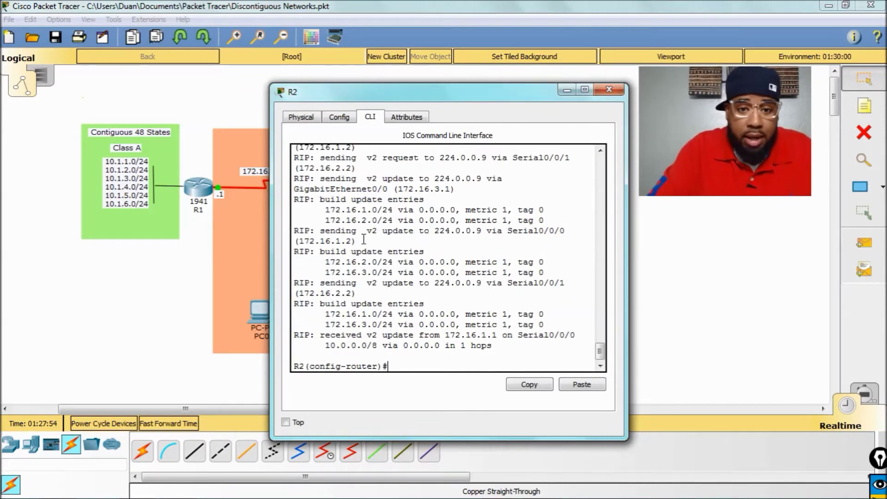
Widen R2's window and examine its RIP debug updates, highlighting the 10.0.0.0/8 entry advertised through GigabitEthernet0/0.
{"action": "left_click_drag", "start_coordinate": [271, 182], "coordinate": [94, 183]}
{"action": "scroll", "coordinate": [193, 237], "scroll_direction": "up", "scroll_amount": 2}
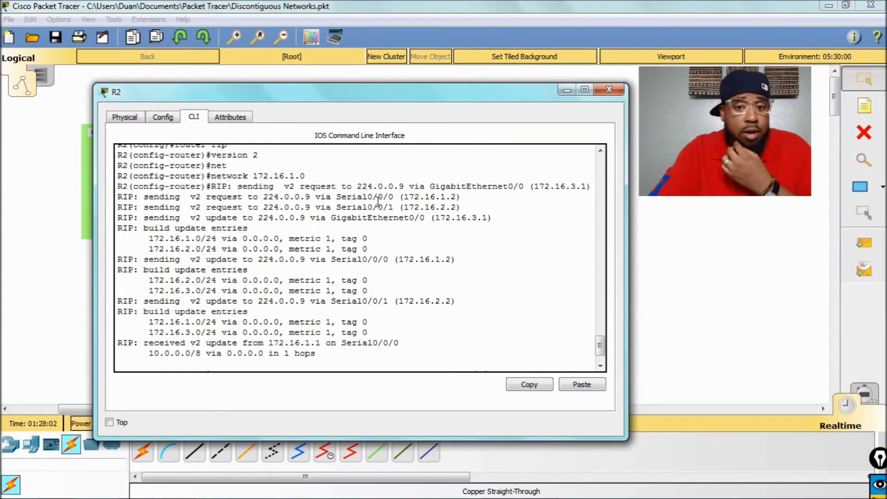
{"action": "left_click_drag", "start_coordinate": [144, 230], "coordinate": [206, 231]}
{"action": "left_click_drag", "start_coordinate": [216, 98], "coordinate": [296, 96]}
{"action": "left_click", "coordinate": [228, 234]}
{"action": "left_click_drag", "start_coordinate": [228, 233], "coordinate": [292, 231]}
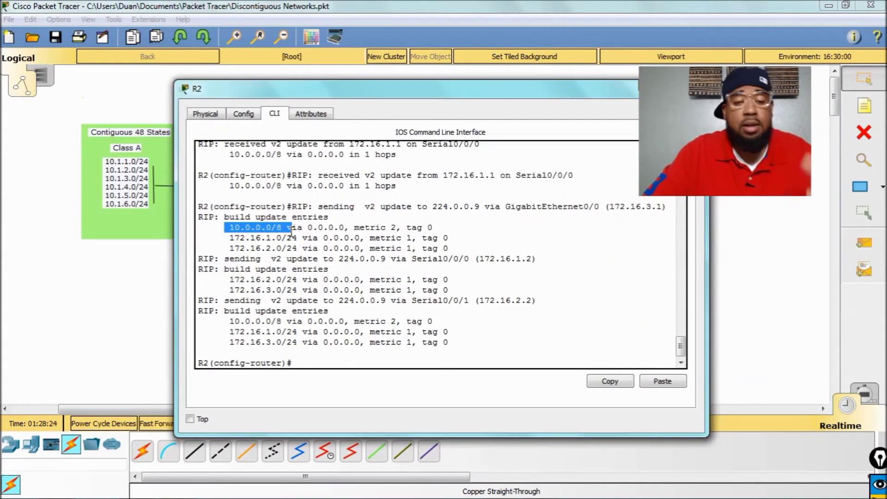
Return R2 to privileged EXEC mode and display its routing table with "sh ip route".
{"action": "left_click_drag", "start_coordinate": [272, 98], "coordinate": [302, 108]}
{"action": "key", "text": "ctrl+z"}
{"action": "key", "text": "Return"}
{"action": "key", "text": "Return"}
{"action": "key", "text": "Return"}
{"action": "type", "text": "sh ip route"}
{"action": "key", "text": "Return"}
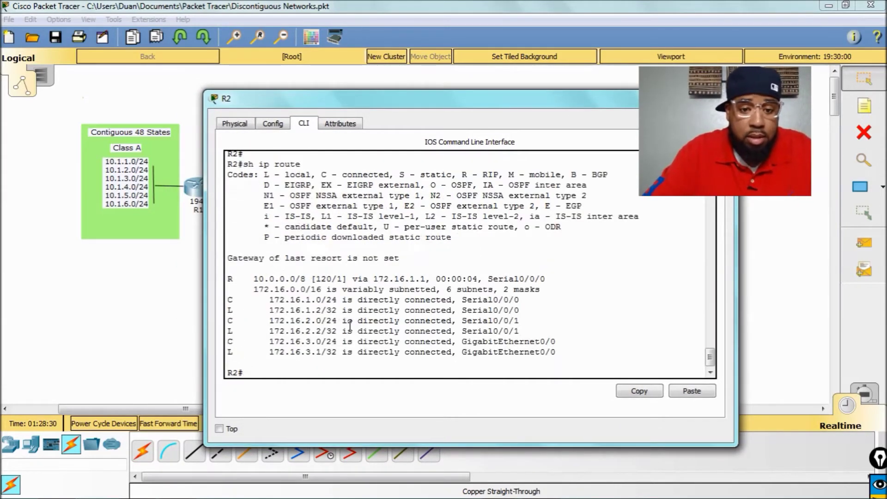
Highlight the RIP-learned 10.0.0.0/8 route in R2's routing table and review the RIP updates below it.
{"action": "left_click_drag", "start_coordinate": [228, 279], "coordinate": [323, 279]}
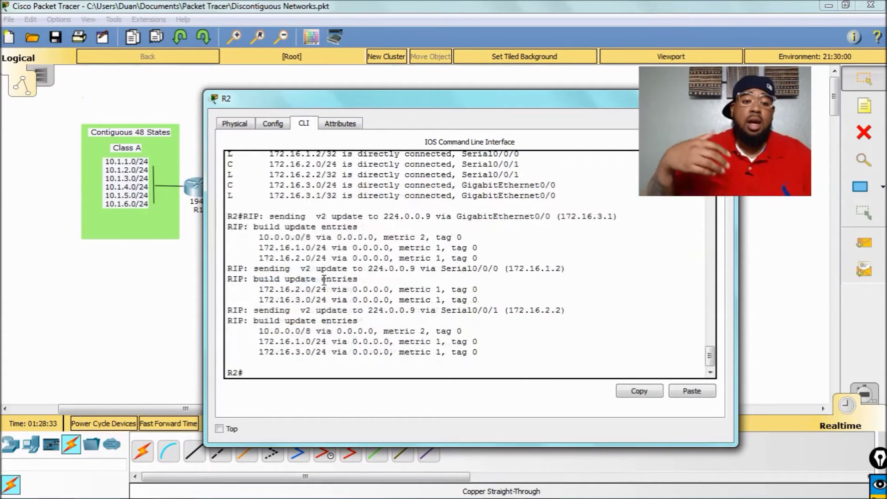
{"action": "scroll", "coordinate": [308, 284], "scroll_direction": "up", "scroll_amount": 3}
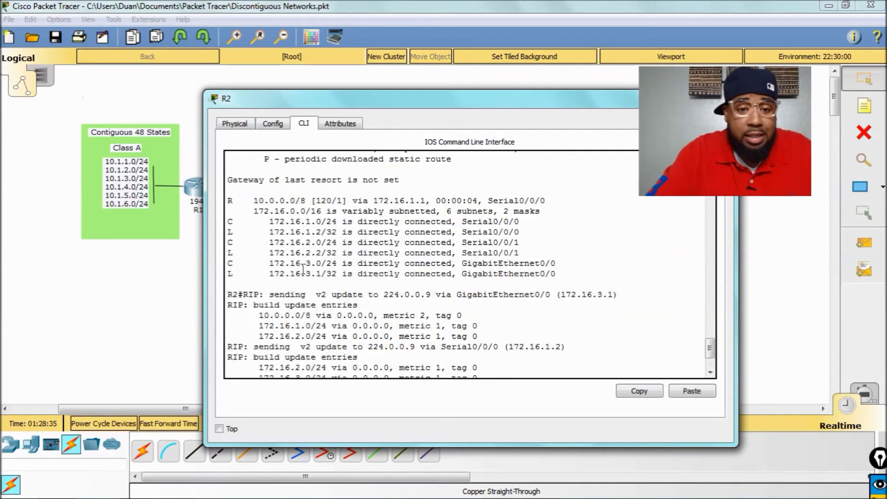
{"action": "left_click_drag", "start_coordinate": [228, 199], "coordinate": [347, 198]}
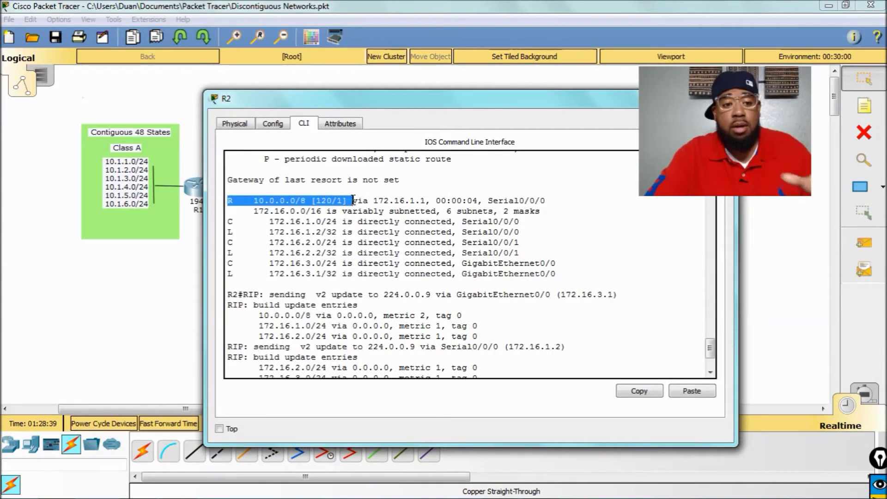
{"action": "left_click_drag", "start_coordinate": [347, 198], "coordinate": [400, 200]}
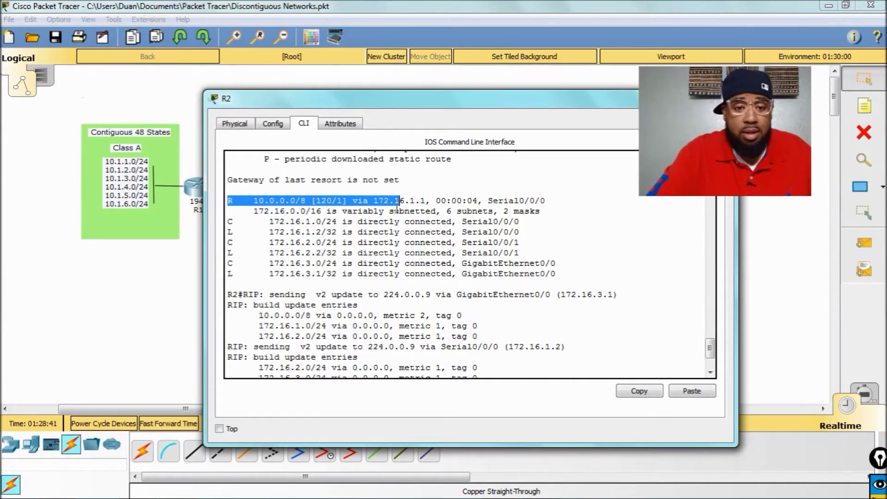
{"action": "scroll", "coordinate": [398, 206], "scroll_direction": "down", "scroll_amount": 3}
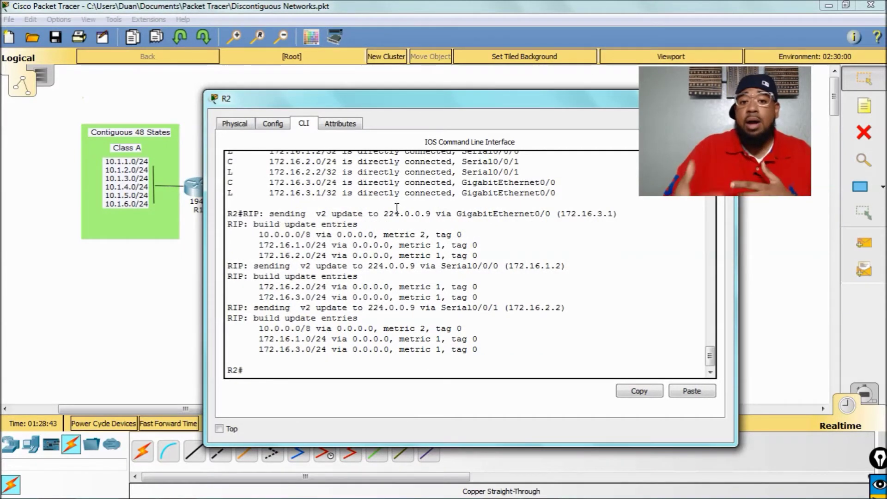
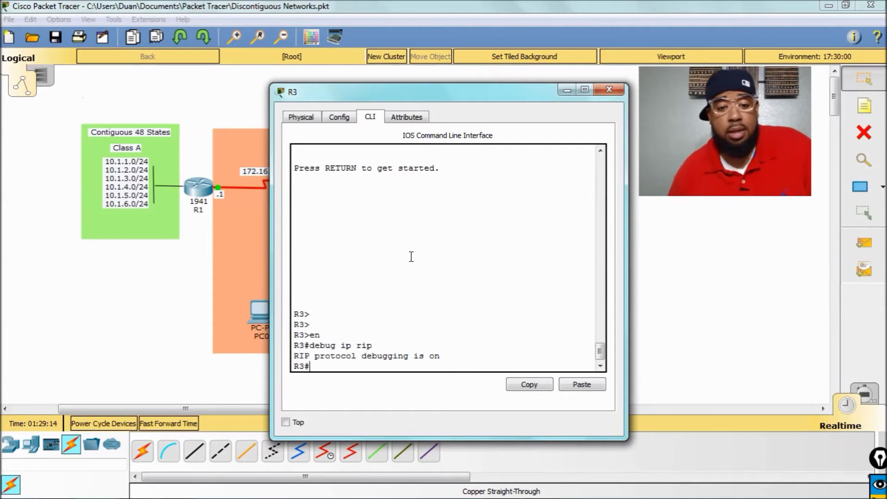
Display R3's active interfaces with "sh ip int bri | ex down".
{"action": "key", "text": "BackSpace"}
{"action": "key", "text": "BackSpace"}
{"action": "type", "text": "sh ip int bri "}
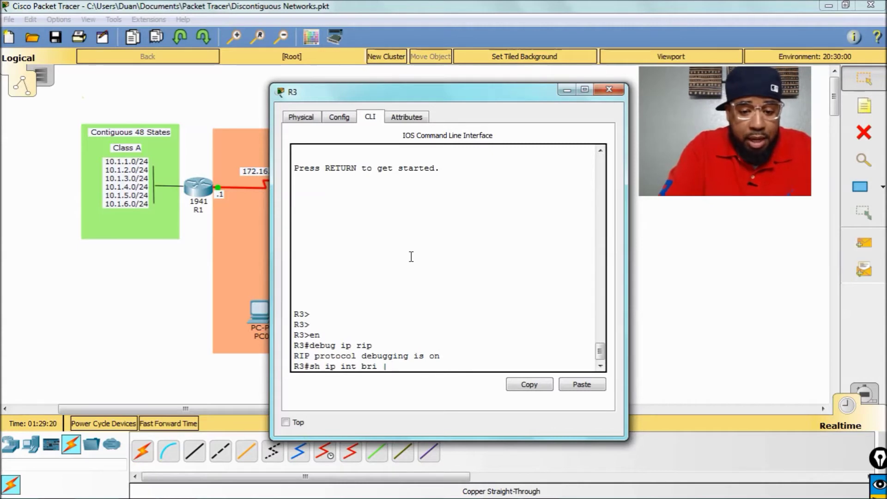
{"action": "type", "text": "| ex down"}
{"action": "key", "text": "Return"}
Enter RIP router configuration on R3 from global configuration mode and set it to version 2.
{"action": "type", "text": "config t"}
{"action": "key", "text": "Return"}
{"action": "type", "text": "router rip"}
{"action": "key", "text": "Return"}
{"action": "type", "text": "version 2"}
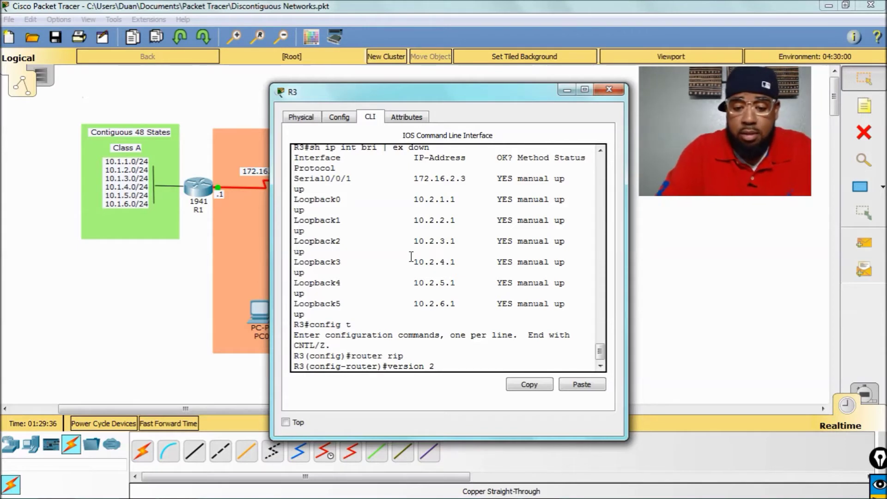
{"action": "key", "text": "Return"}
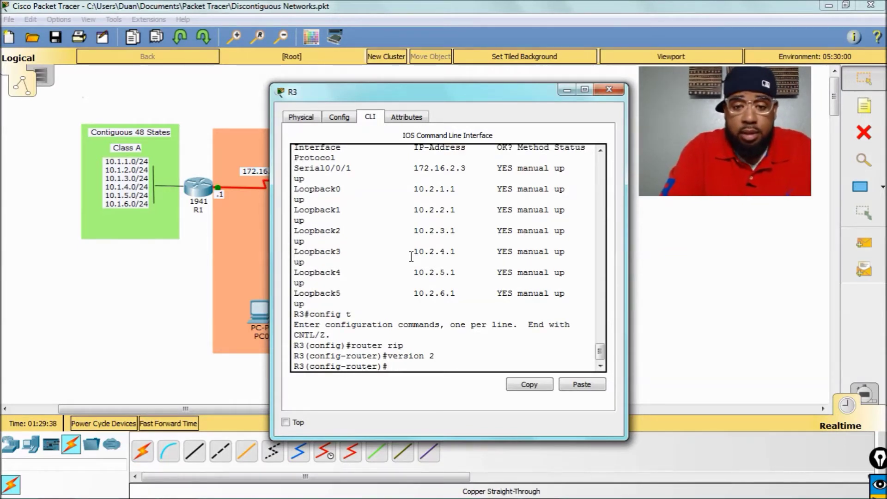
Add network 172.16.2.0 to R3's RIP configuration.
{"action": "type", "text": "net"}
{"action": "key", "text": "Tab"}
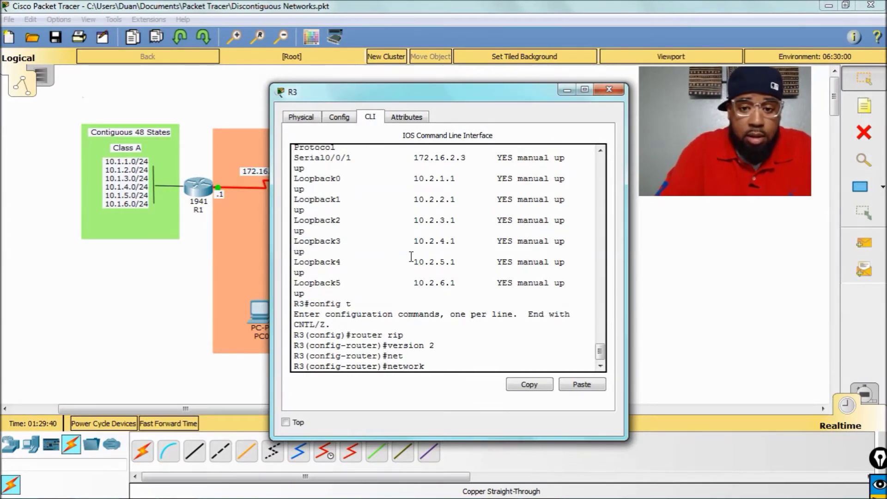
{"action": "type", "text": "172.16.2"}
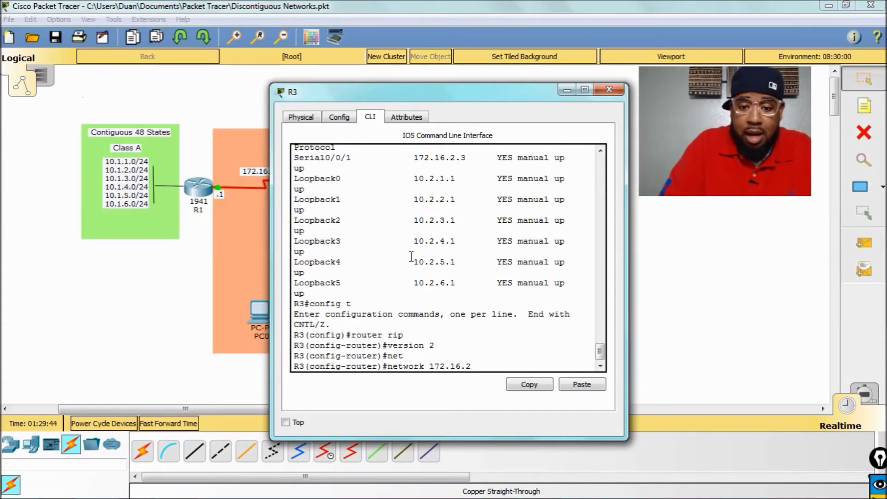
{"action": "type", "text": ".0"}
{"action": "key", "text": "Return"}
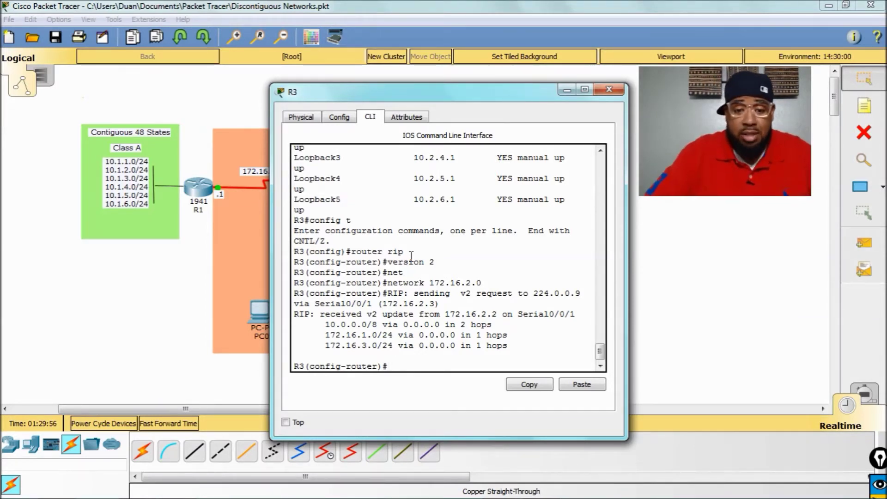
Highlight the 10.0.0.0/8 entry in R3's received RIP update and move the window to uncover the Alaska networks.
{"action": "left_click_drag", "start_coordinate": [320, 326], "coordinate": [492, 325]}
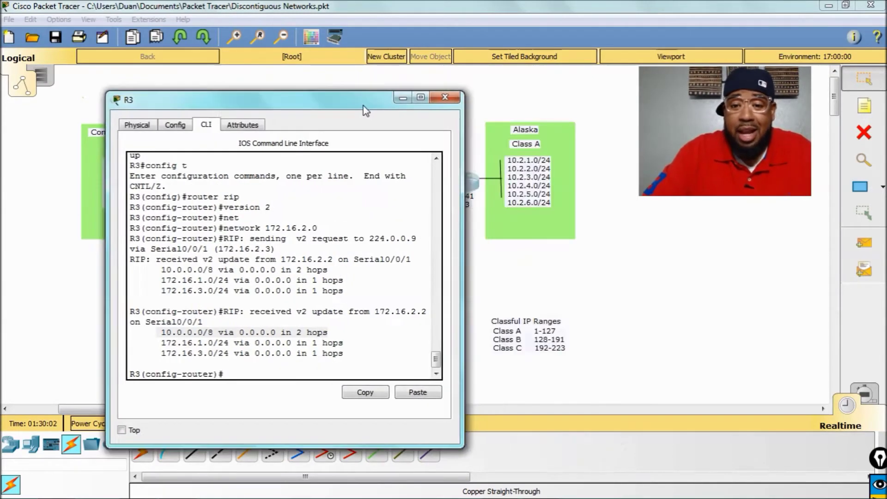
{"action": "left_click_drag", "start_coordinate": [526, 98], "coordinate": [346, 93]}
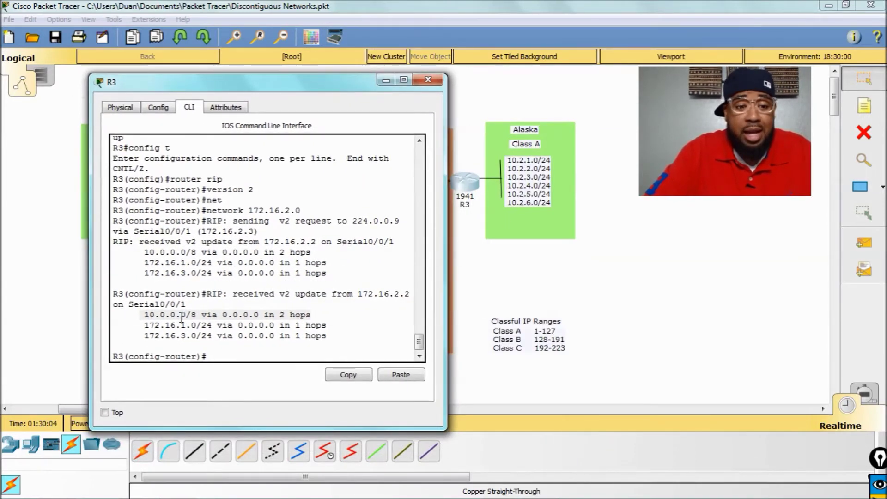
{"action": "left_click", "coordinate": [232, 358]}
Add network 10.2.1.0 to R3's RIP configuration.
{"action": "type", "text": "n"}
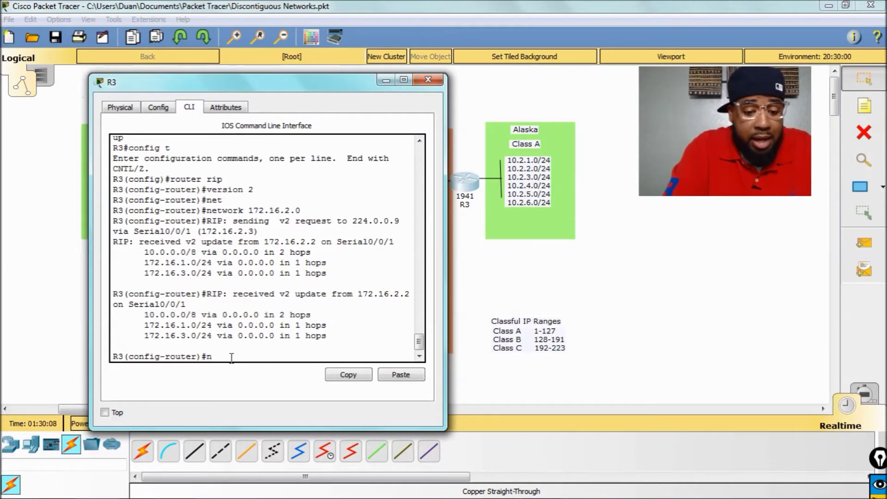
{"action": "type", "text": "et"}
{"action": "key", "text": "Tab"}
{"action": "type", "text": "10.0.0.0"}
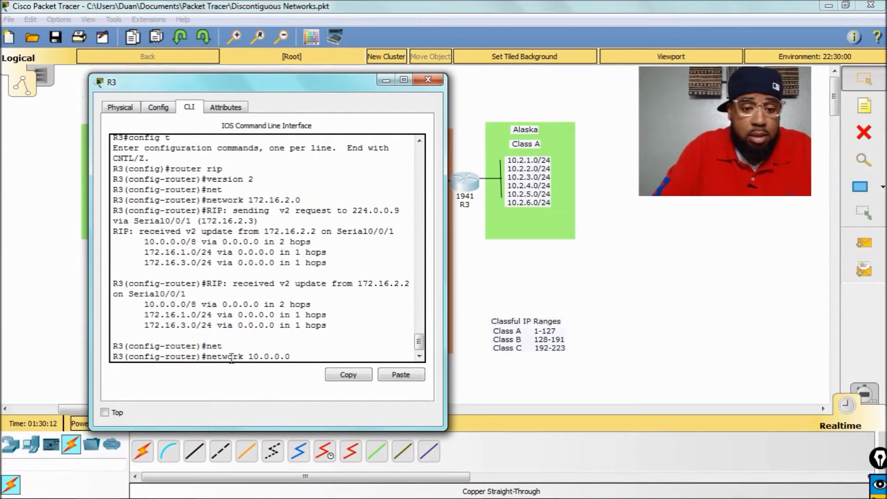
{"action": "key", "text": "BackSpace"}
{"action": "key", "text": "BackSpace"}
{"action": "key", "text": "BackSpace"}
{"action": "key", "text": "BackSpace"}
{"action": "key", "text": "BackSpace"}
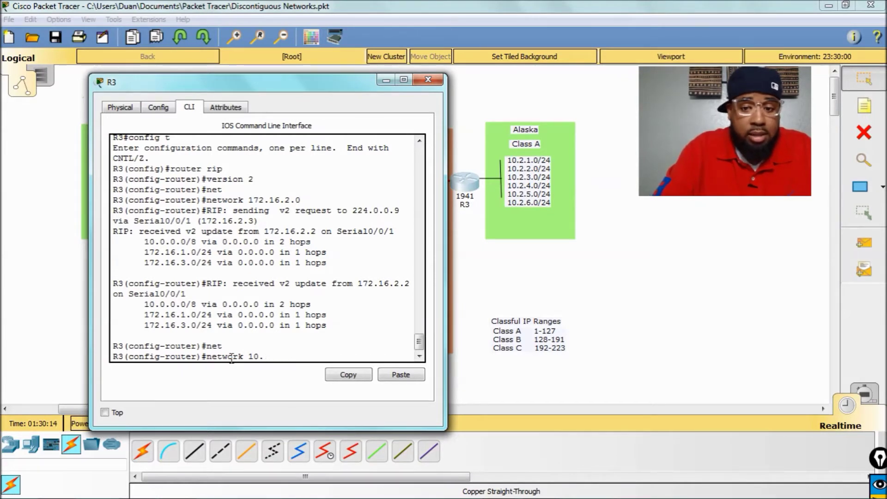
{"action": "type", "text": "2."}
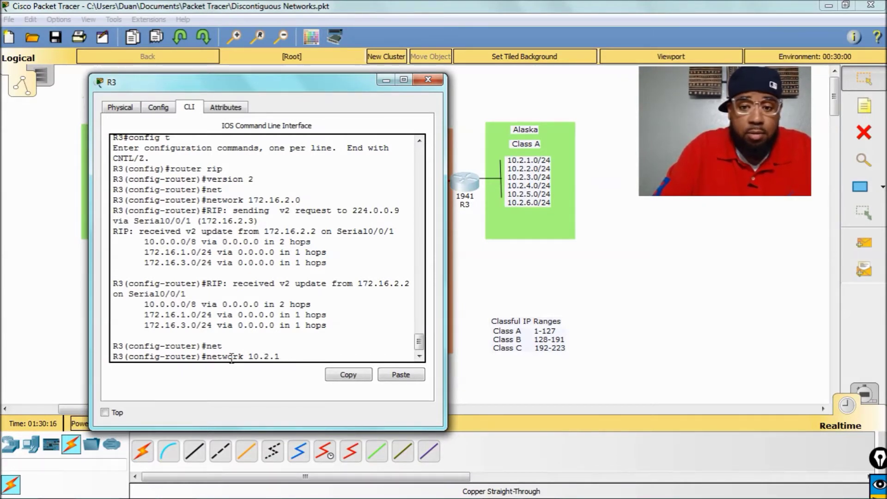
{"action": "type", "text": "1.0"}
{"action": "key", "text": "Return"}
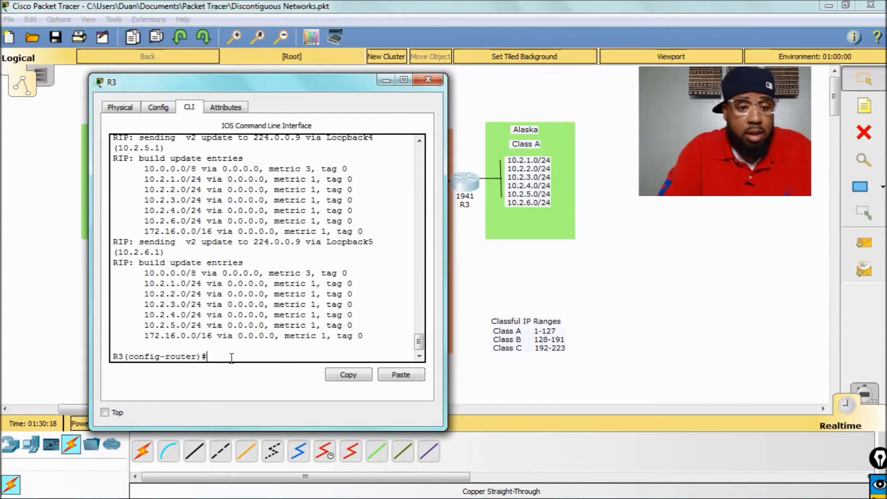
Leave R3's configuration mode and display its RIP database with "sh ip rip database".
{"action": "left_click_drag", "start_coordinate": [140, 273], "coordinate": [336, 344]}
{"action": "left_click", "coordinate": [335, 344]}
{"action": "key", "text": "ctrl+z"}
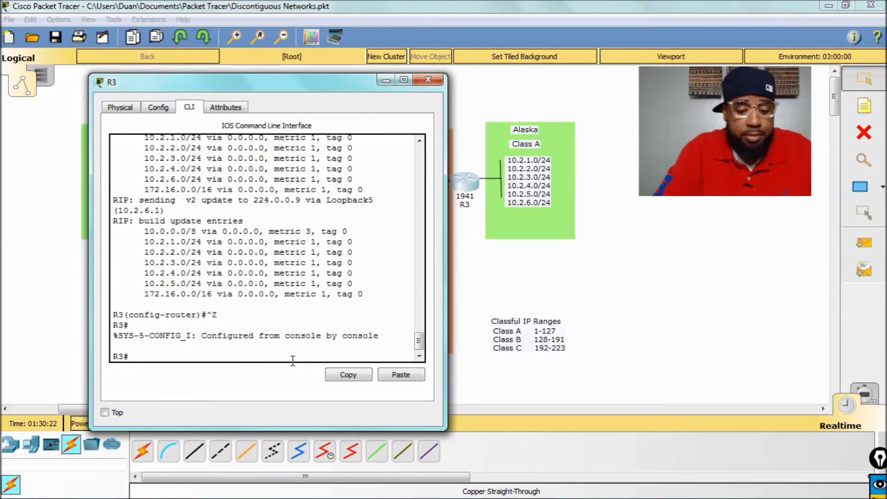
{"action": "type", "text": "sh ip"}
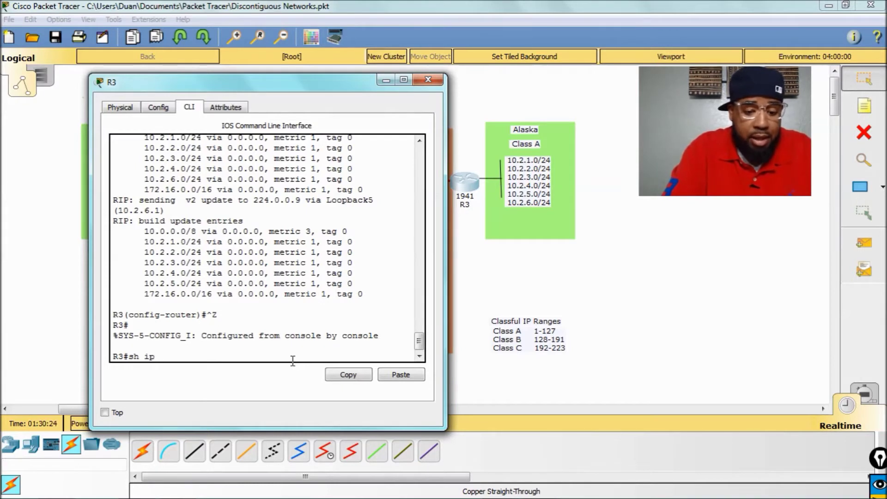
{"action": "type", "text": " rip dat"}
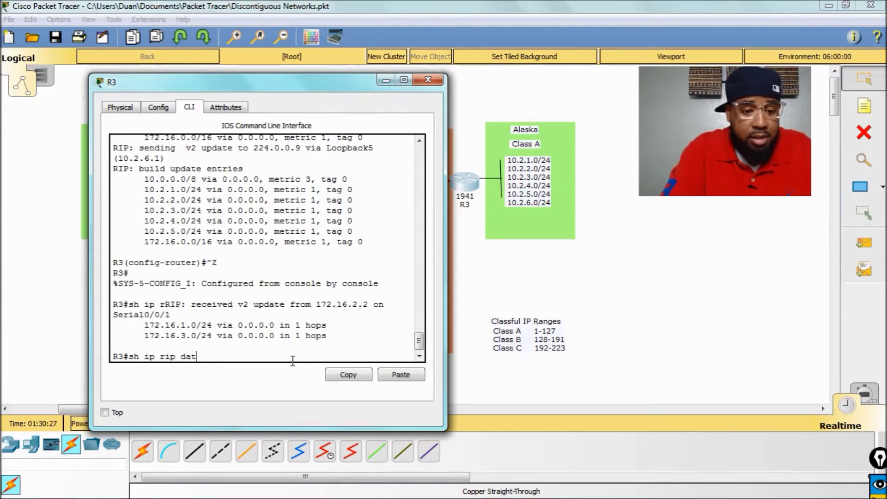
{"action": "key", "text": "Return"}
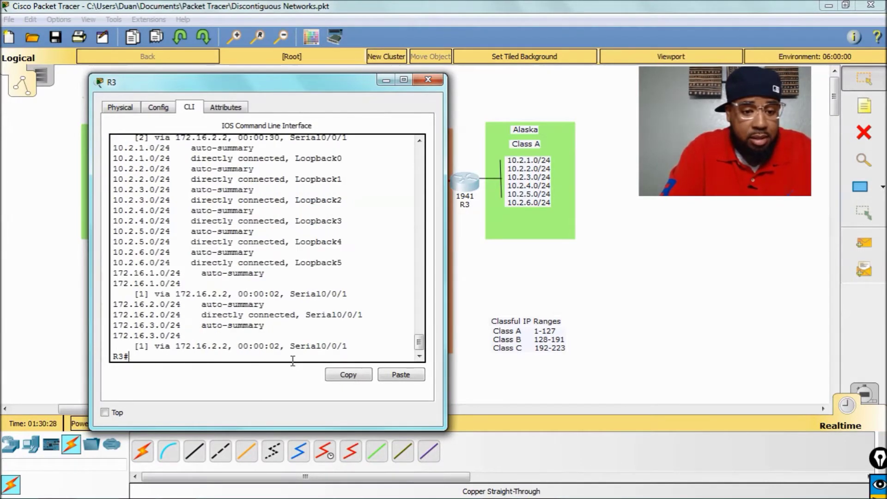
Enlarge R3's window and highlight the 10.0.0.0/8 auto-summary entry and its 172.16.2.2 route in the RIP database.
{"action": "left_click_drag", "start_coordinate": [259, 85], "coordinate": [256, 74]}
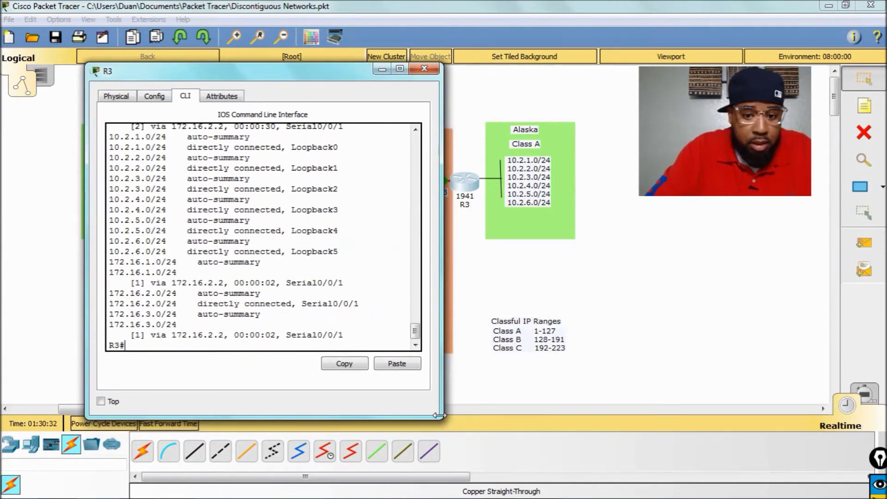
{"action": "left_click_drag", "start_coordinate": [438, 414], "coordinate": [554, 415]}
{"action": "scroll", "coordinate": [234, 323], "scroll_direction": "up", "scroll_amount": 4}
{"action": "scroll", "coordinate": [231, 288], "scroll_direction": "down", "scroll_amount": 1}
{"action": "scroll", "coordinate": [232, 289], "scroll_direction": "up", "scroll_amount": 3}
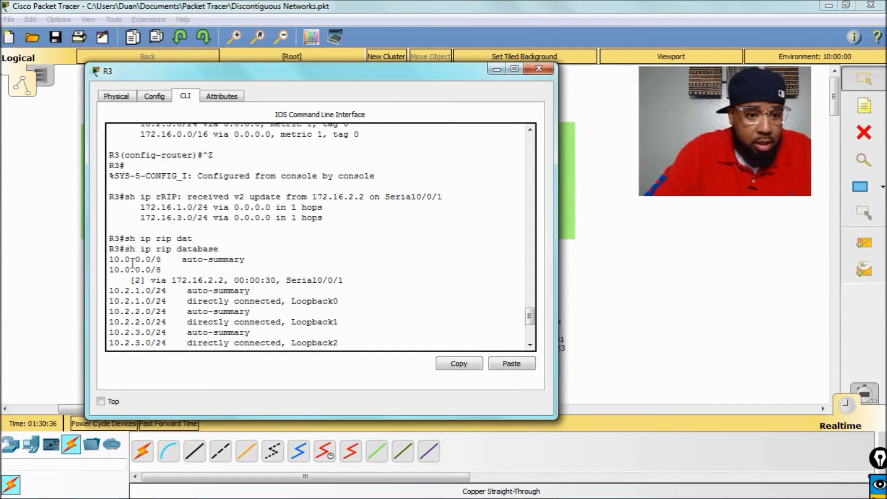
{"action": "left_click_drag", "start_coordinate": [112, 261], "coordinate": [243, 262]}
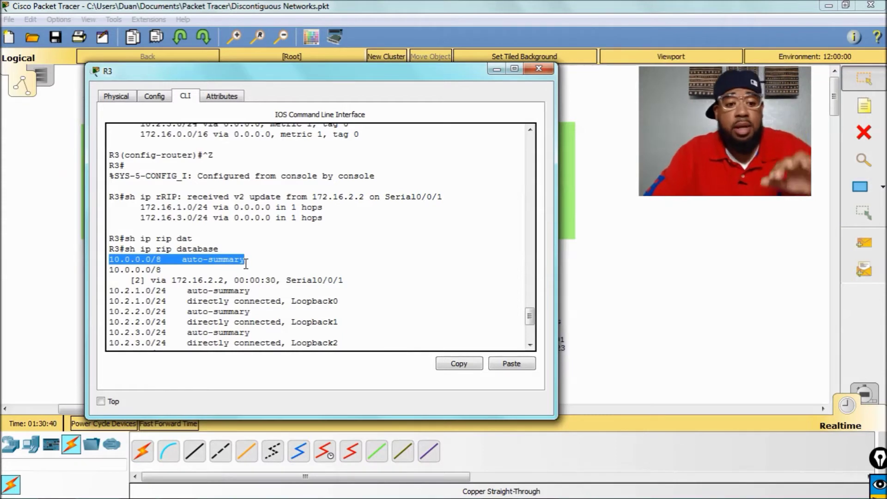
{"action": "left_click", "coordinate": [134, 279]}
{"action": "left_click_drag", "start_coordinate": [110, 269], "coordinate": [345, 280]}
{"action": "scroll", "coordinate": [278, 301], "scroll_direction": "down", "scroll_amount": 5}
Display R3's routing table with "sh ip route" and highlight the RIP entry for 10.0.0.0/8.
{"action": "type", "text": "sh ip route"}
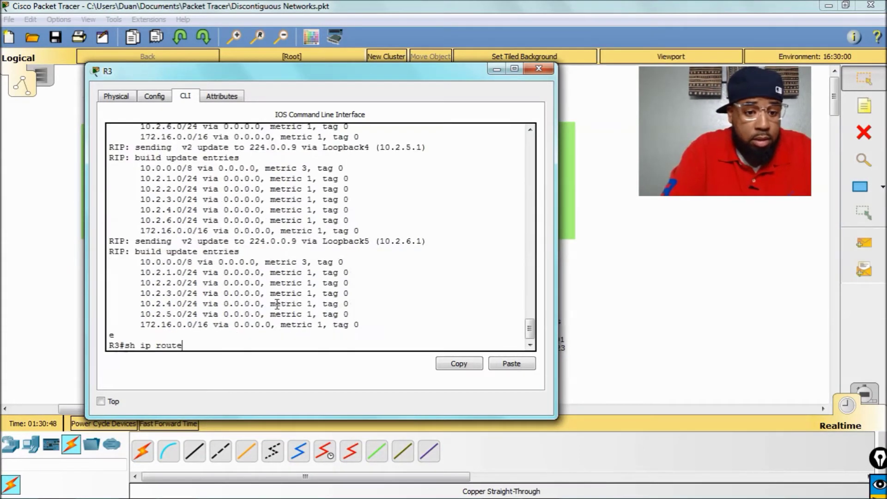
{"action": "key", "text": "Return"}
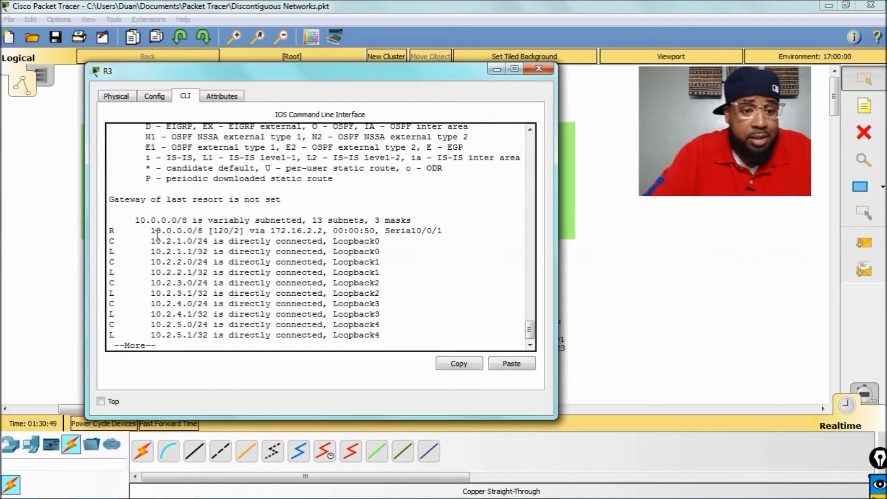
{"action": "left_click_drag", "start_coordinate": [109, 231], "coordinate": [255, 233]}
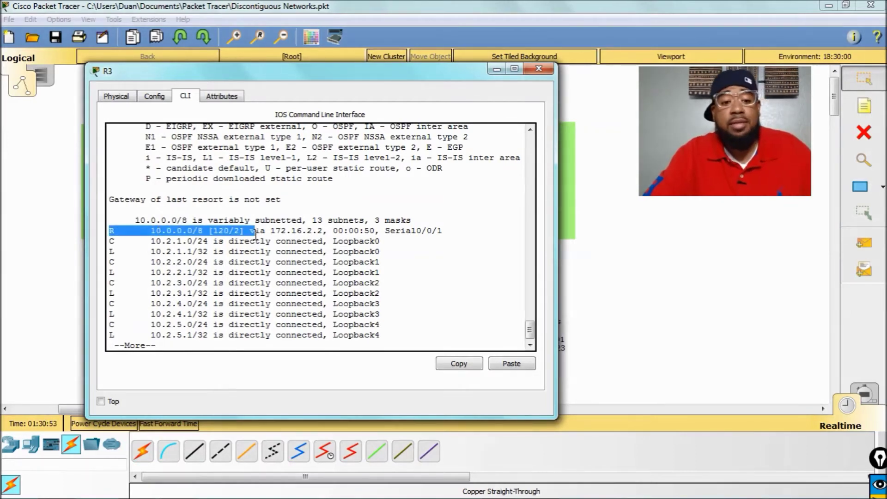
Turn off all debugging on R3 with "u all".
{"action": "key", "text": "space"}
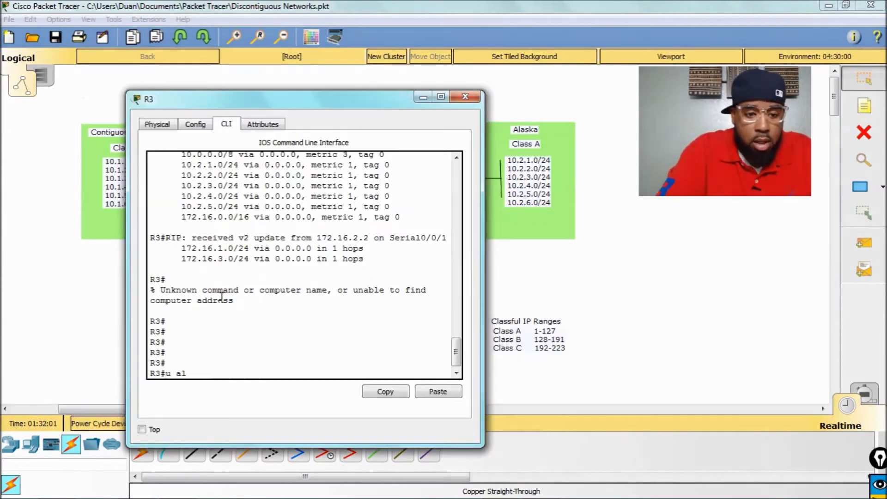
{"action": "type", "text": "ll"}
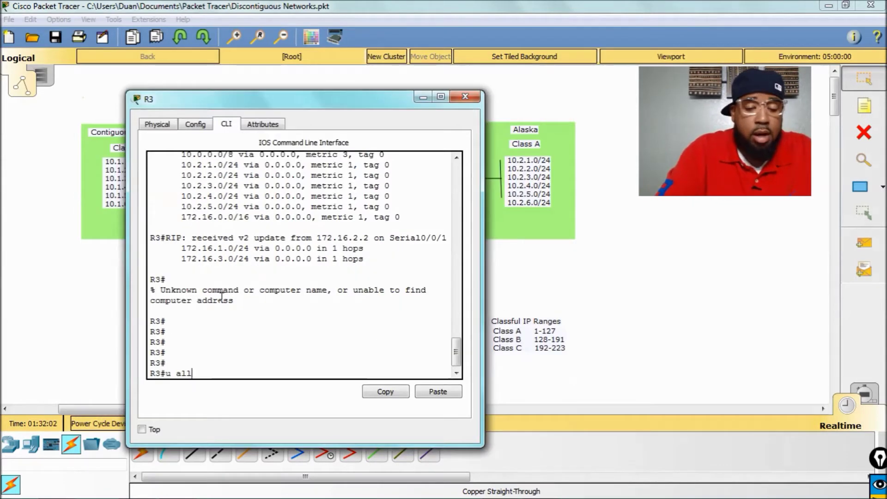
{"action": "key", "text": "Return"}
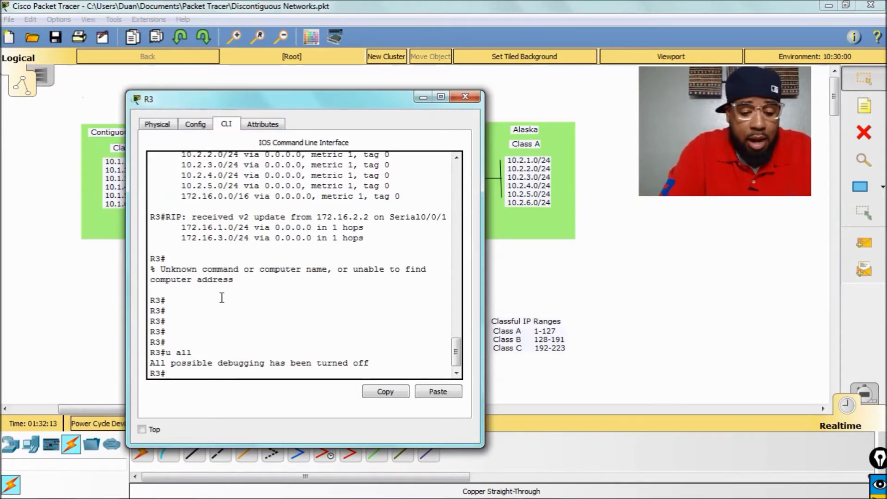
Redisplay R3's complete routing table with debugging off and examine the 10.0.0.0/8 route via 172.16.2.2.
{"action": "type", "text": "ip route"}
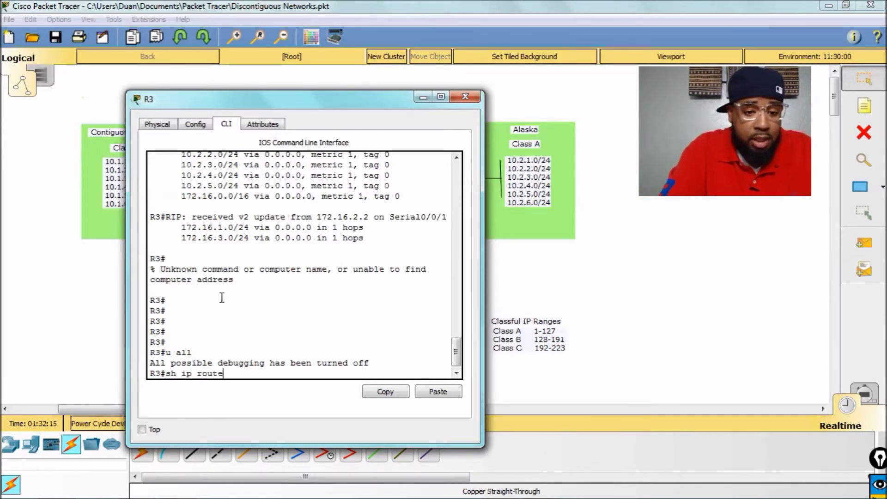
{"action": "key", "text": "Return"}
{"action": "key", "text": "space"}
{"action": "left_click_drag", "start_coordinate": [128, 226], "coordinate": [46, 226]}
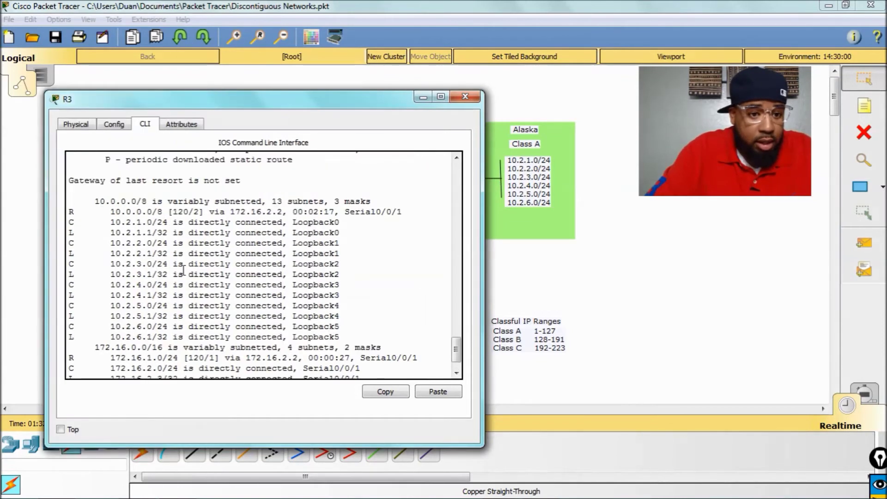
{"action": "left_click_drag", "start_coordinate": [89, 205], "coordinate": [410, 214]}
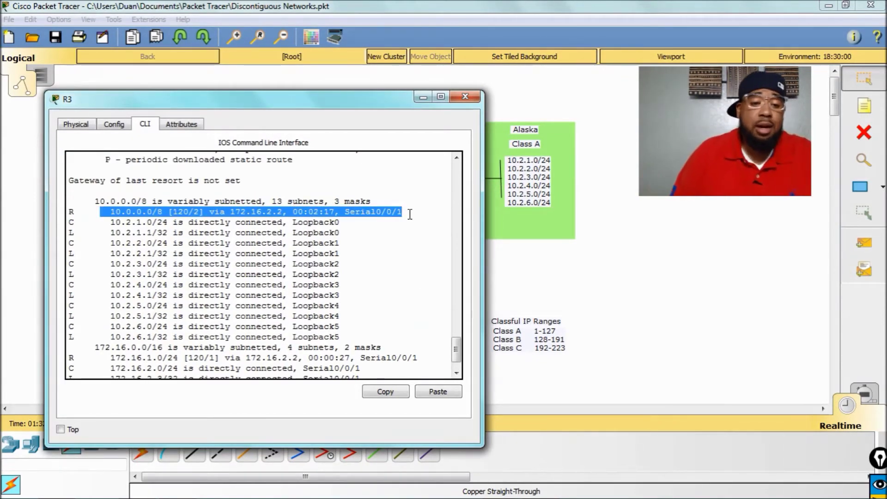
{"action": "left_click", "coordinate": [287, 212]}
{"action": "left_click_drag", "start_coordinate": [302, 107], "coordinate": [337, 96]}
{"action": "scroll", "coordinate": [318, 202], "scroll_direction": "down", "scroll_amount": 2}
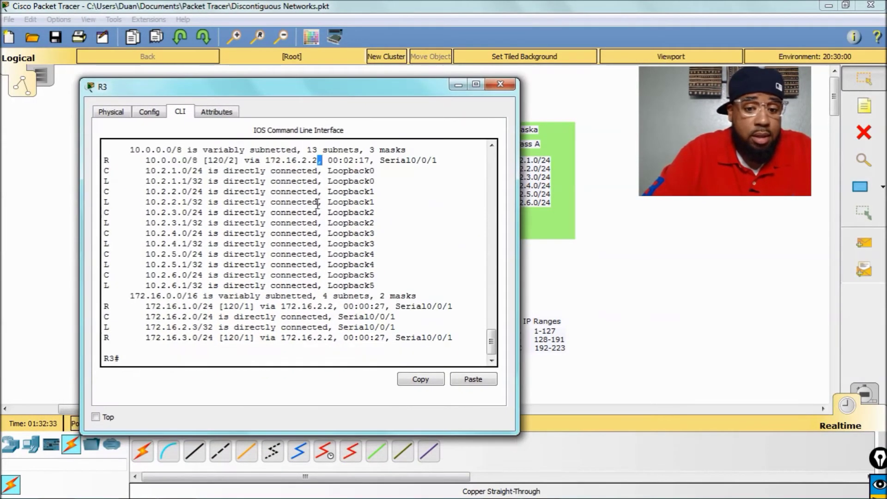
Close R3's window, open R2's command line and turn off all its debugging with "u all".
{"action": "left_click", "coordinate": [500, 84]}
{"action": "left_click", "coordinate": [327, 185]}
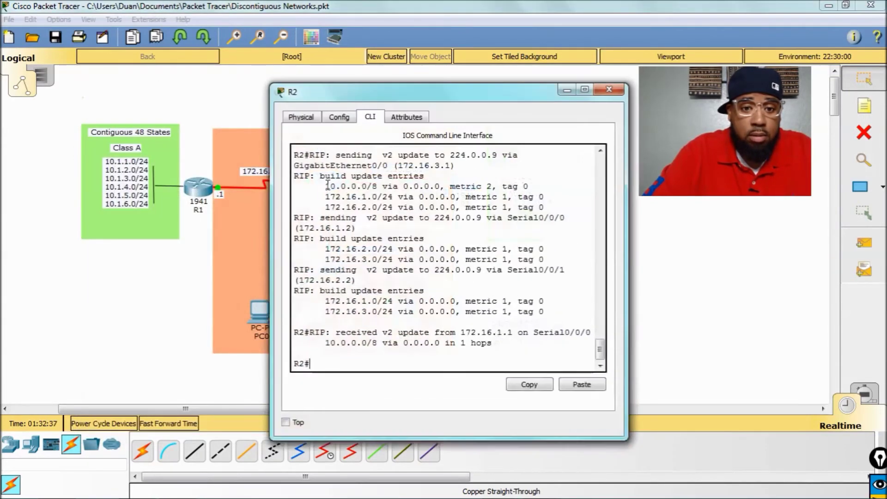
{"action": "left_click_drag", "start_coordinate": [270, 191], "coordinate": [159, 198]}
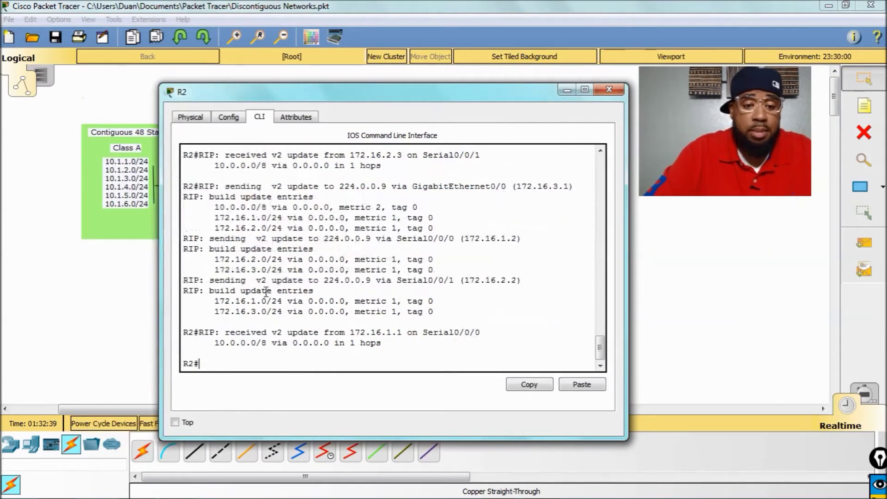
{"action": "type", "text": "u all"}
{"action": "key", "text": "Return"}
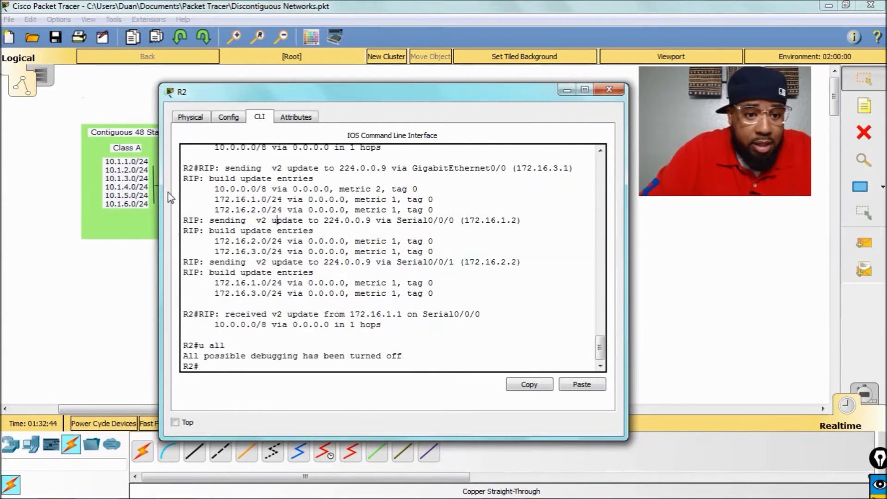
Widen R2's window and highlight the 10.0.0.0/8 updates received from 172.16.1.1 and 172.16.2.3.
{"action": "left_click_drag", "start_coordinate": [161, 196], "coordinate": [52, 200]}
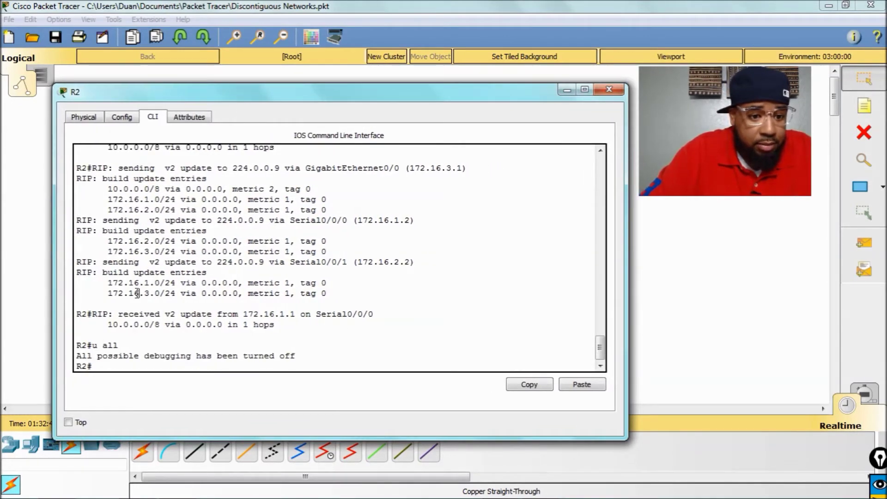
{"action": "left_click_drag", "start_coordinate": [102, 324], "coordinate": [259, 314]}
{"action": "left_click", "coordinate": [258, 314]}
{"action": "left_click_drag", "start_coordinate": [119, 314], "coordinate": [242, 313]}
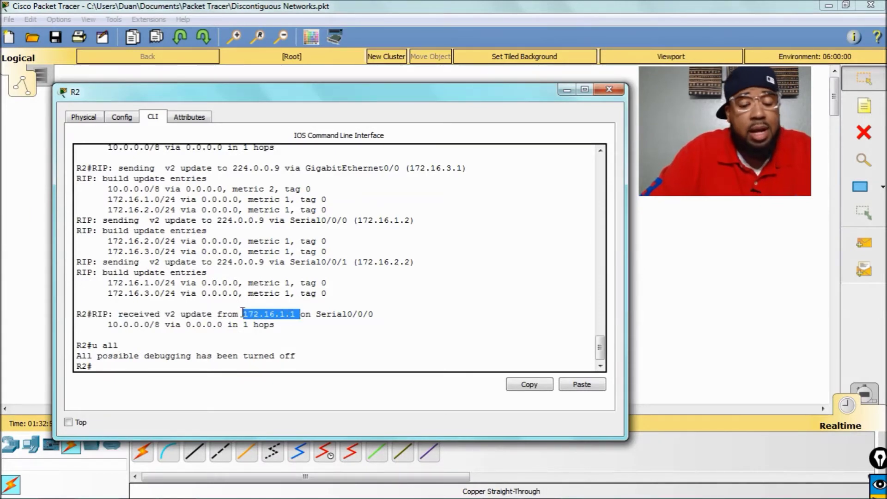
{"action": "left_click_drag", "start_coordinate": [277, 324], "coordinate": [109, 327]}
{"action": "scroll", "coordinate": [165, 276], "scroll_direction": "up", "scroll_amount": 1}
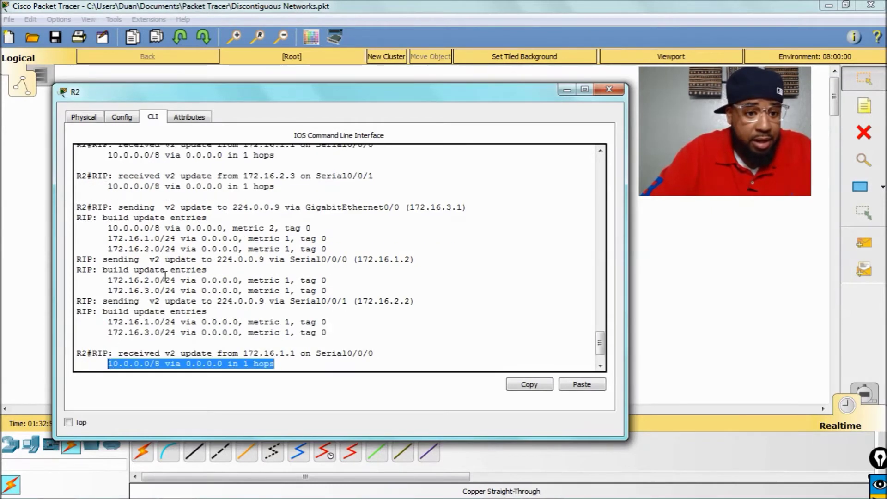
{"action": "scroll", "coordinate": [147, 231], "scroll_direction": "up", "scroll_amount": 1}
{"action": "left_click_drag", "start_coordinate": [123, 216], "coordinate": [276, 225]}
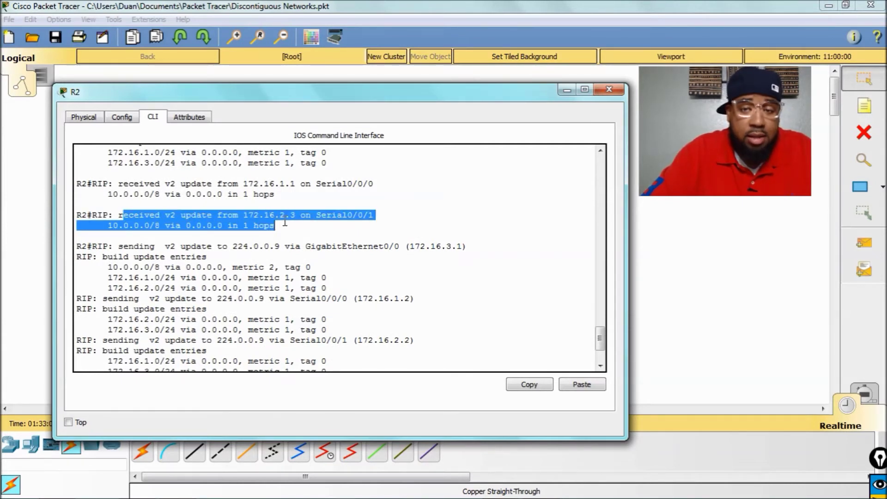
Display R2's routing table with "sh ip route" and highlight the two RIP paths to 10.0.0.0/8.
{"action": "type", "text": "u all"}
{"action": "key", "text": "Return"}
{"action": "left_click", "coordinate": [148, 362]}
{"action": "type", "text": "sh ip rout"}
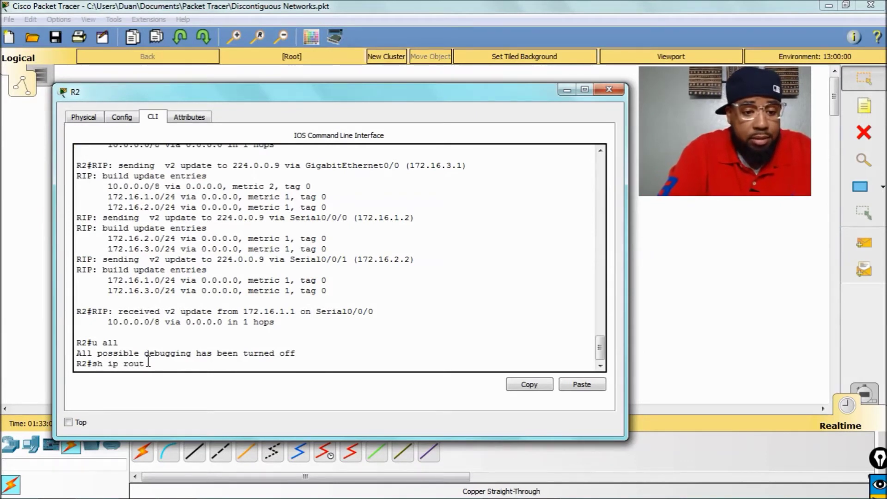
{"action": "type", "text": "e"}
{"action": "key", "text": "Return"}
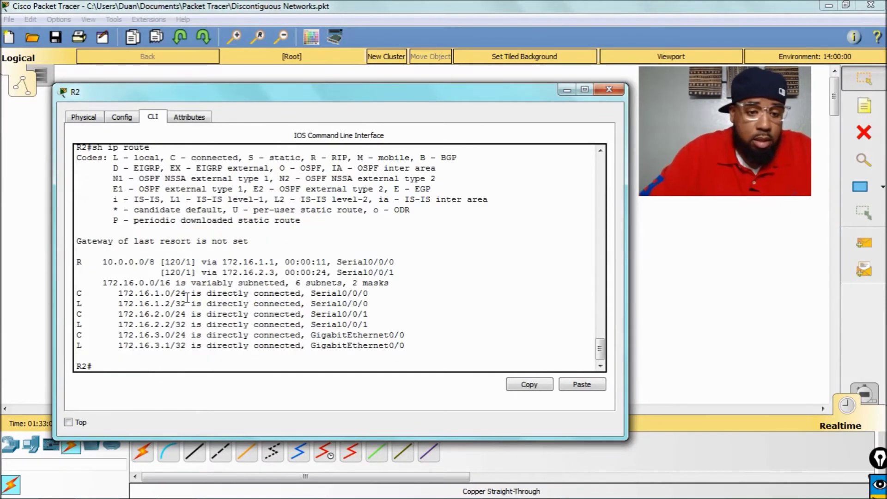
{"action": "left_click_drag", "start_coordinate": [77, 262], "coordinate": [293, 276]}
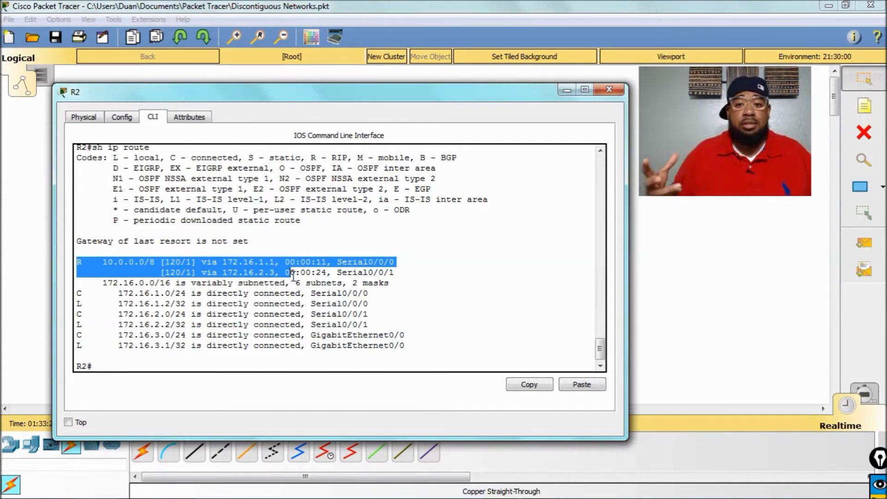
Display R2's RIP database with "sh ip rip data".
{"action": "type", "text": "sh "}
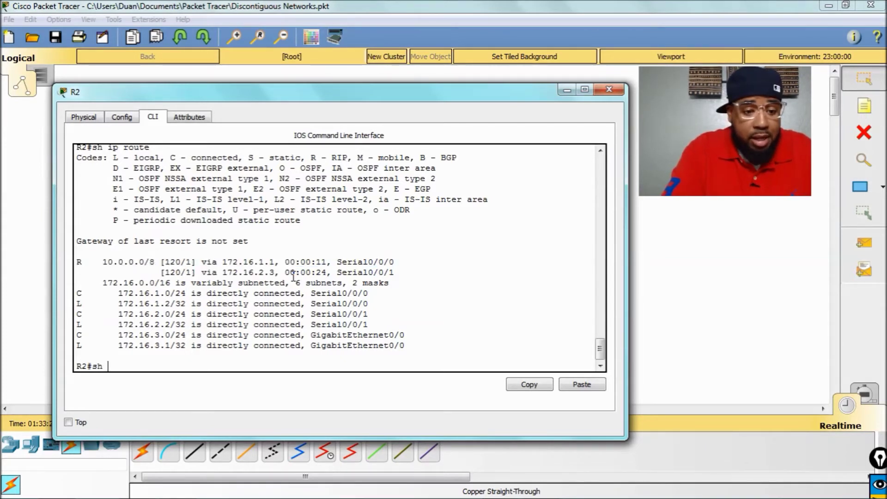
{"action": "type", "text": "ip rip data"}
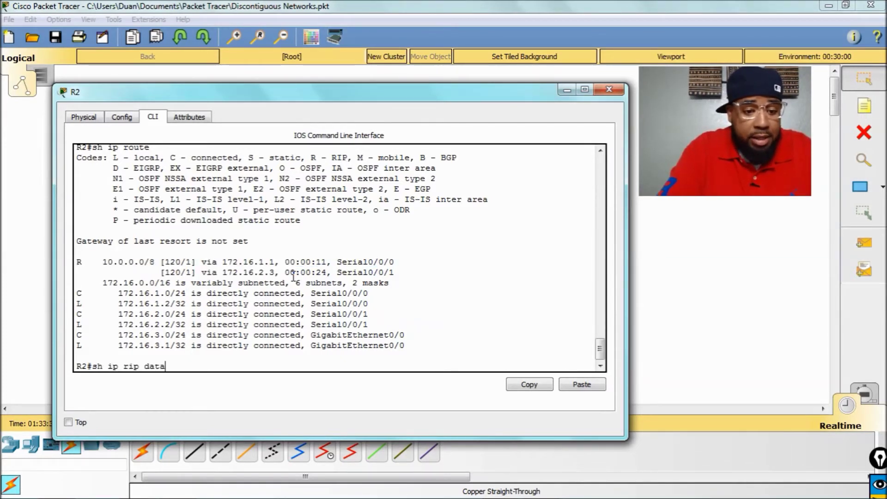
{"action": "key", "text": "Return"}
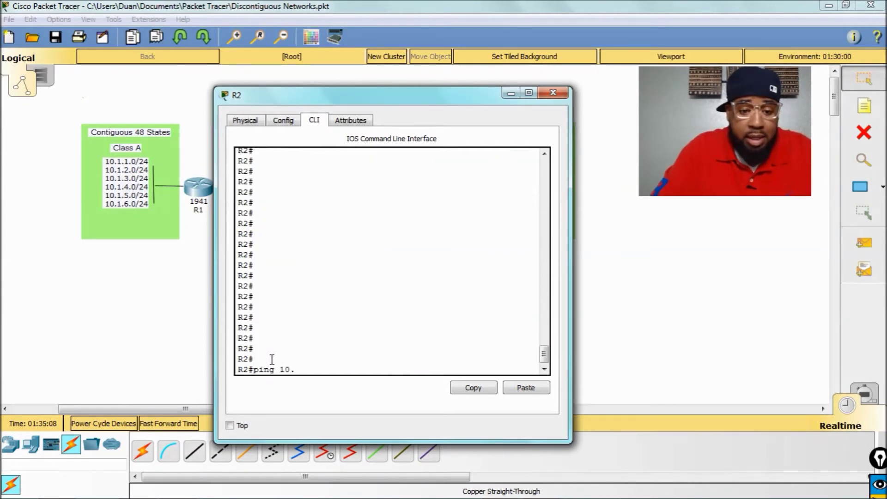
Ping 10.1.4.1 twice from R2's command line.
{"action": "type", "text": ".4.1"}
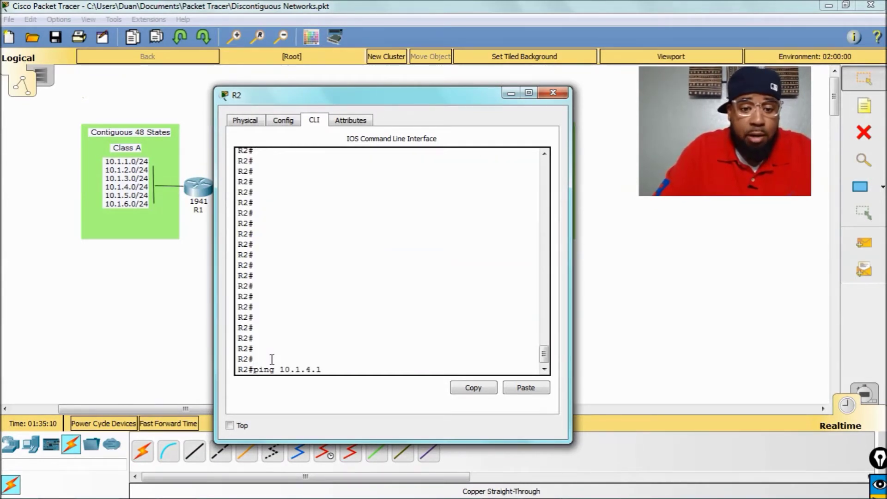
{"action": "key", "text": "Return"}
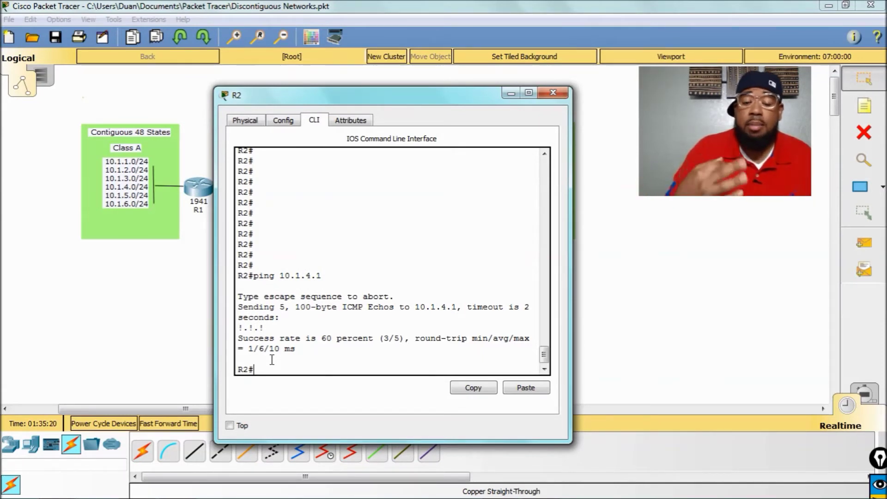
{"action": "key", "text": "Up"}
{"action": "key", "text": "Return"}
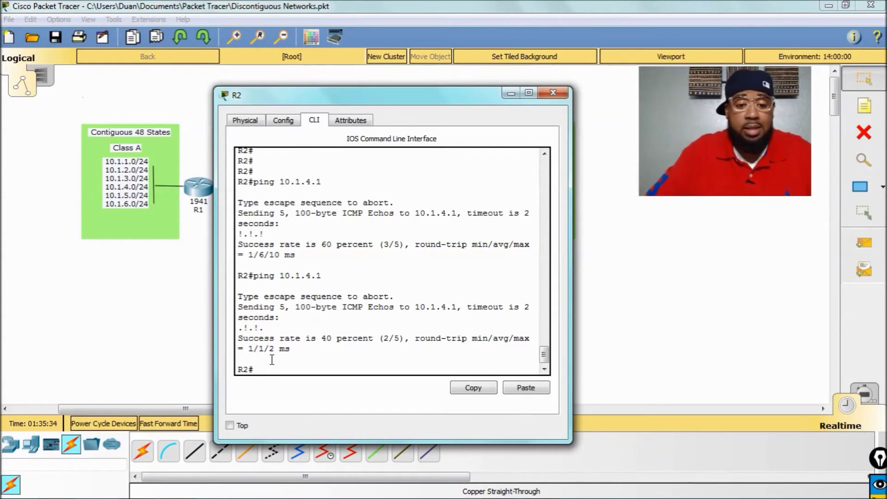
Move R2's window off the Alaska networks and ping 10.2.4.1 from R2.
{"action": "type", "text": "g"}
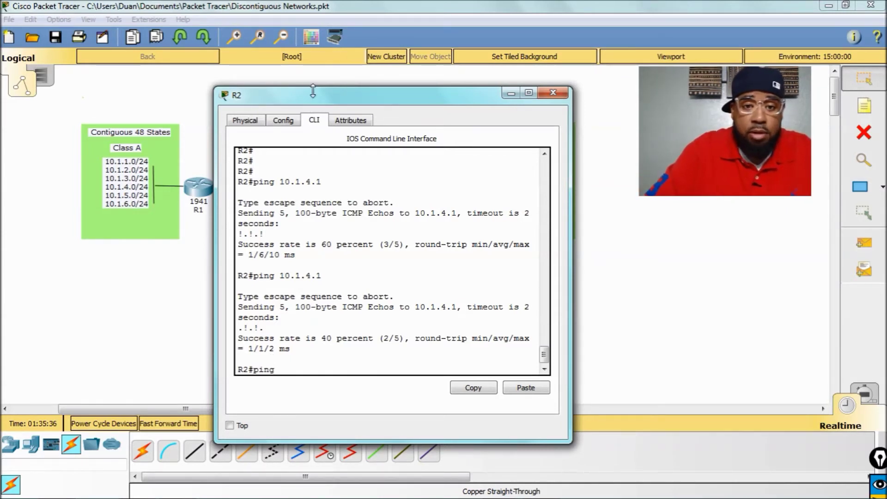
{"action": "left_click_drag", "start_coordinate": [344, 95], "coordinate": [229, 82]}
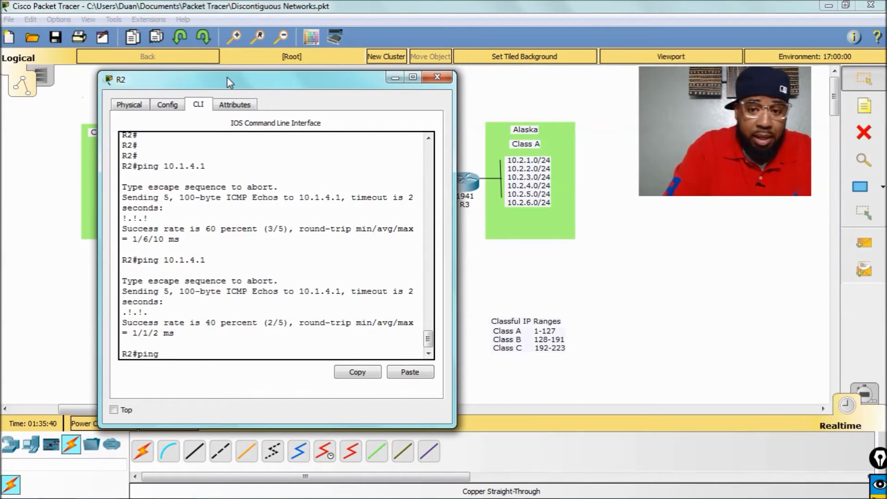
{"action": "type", "text": "10.2.4.1"}
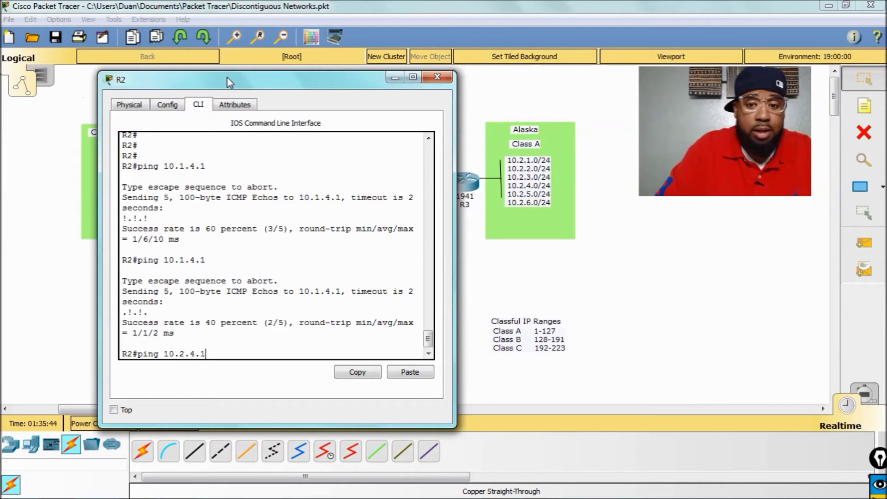
{"action": "key", "text": "Return"}
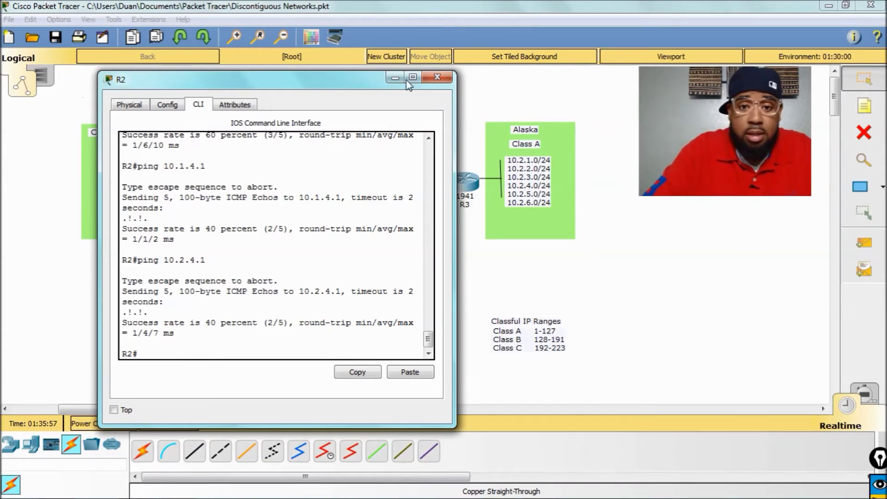
Close R2's window and ping 10.2.4.1 from PC0's command prompt.
{"action": "left_click", "coordinate": [437, 77]}
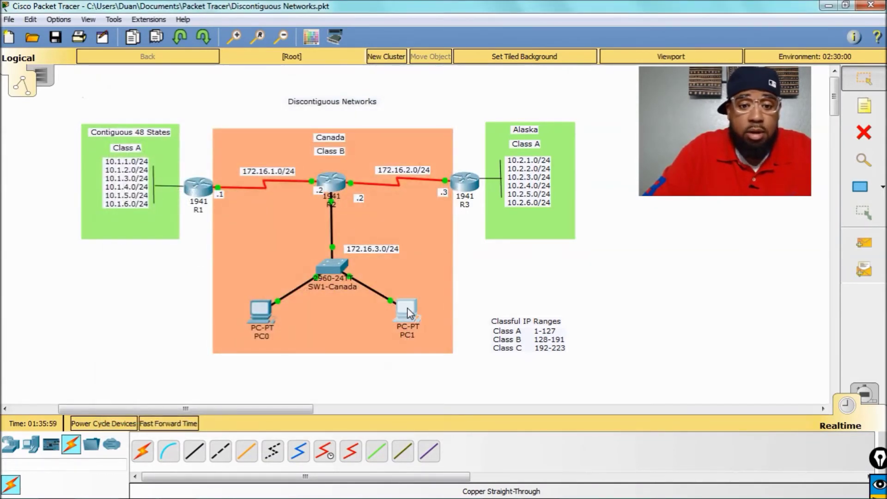
{"action": "left_click", "coordinate": [408, 331]}
{"action": "left_click", "coordinate": [559, 159]}
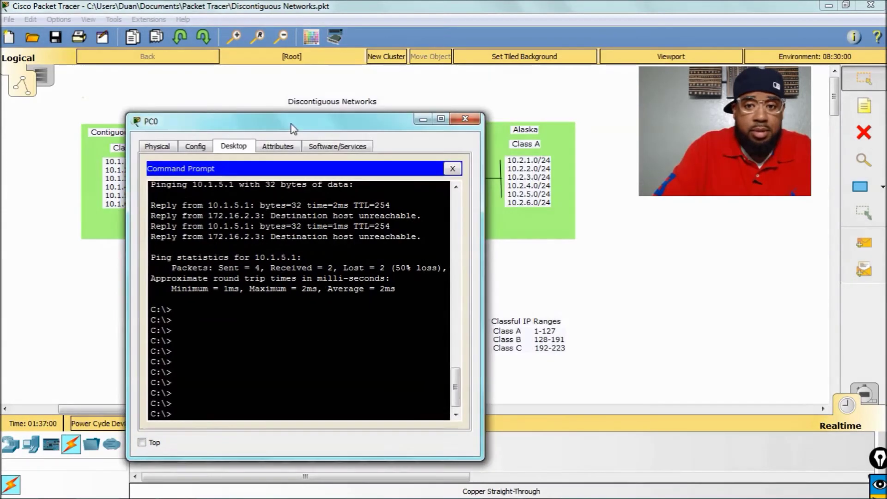
{"action": "left_click_drag", "start_coordinate": [292, 129], "coordinate": [282, 127]}
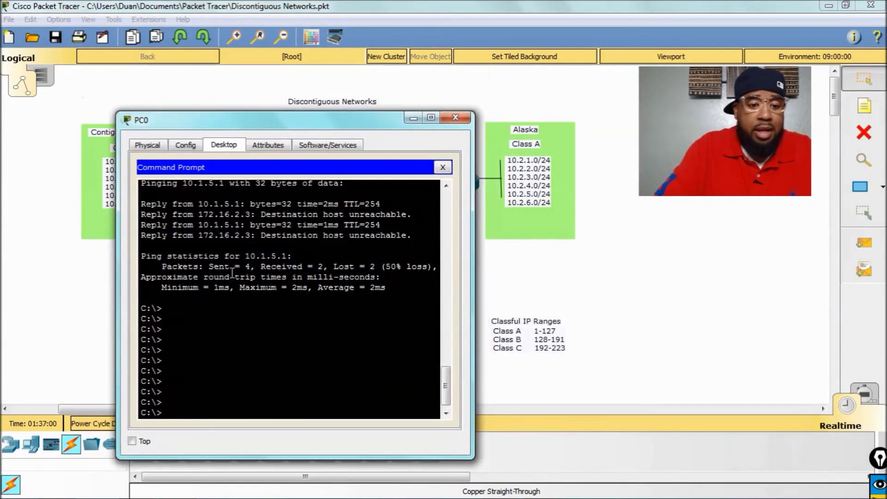
{"action": "key", "text": "Return"}
{"action": "type", "text": "ping 1"}
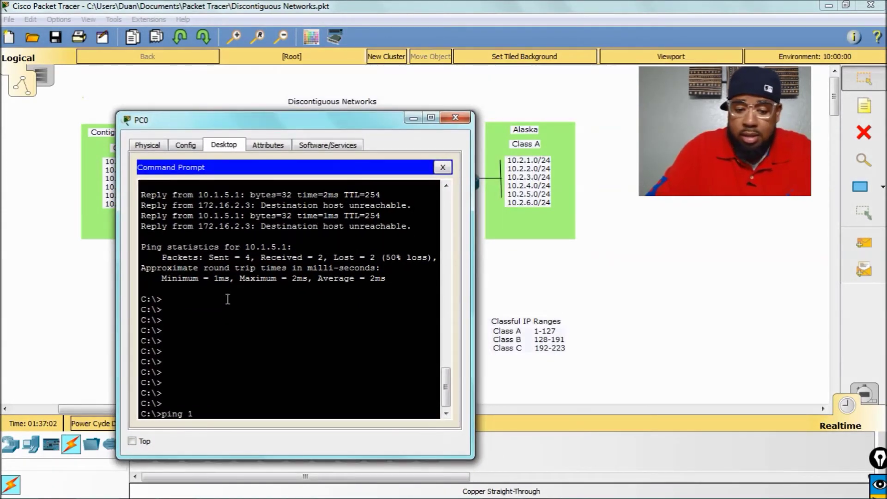
{"action": "type", "text": "0.2.4.1"}
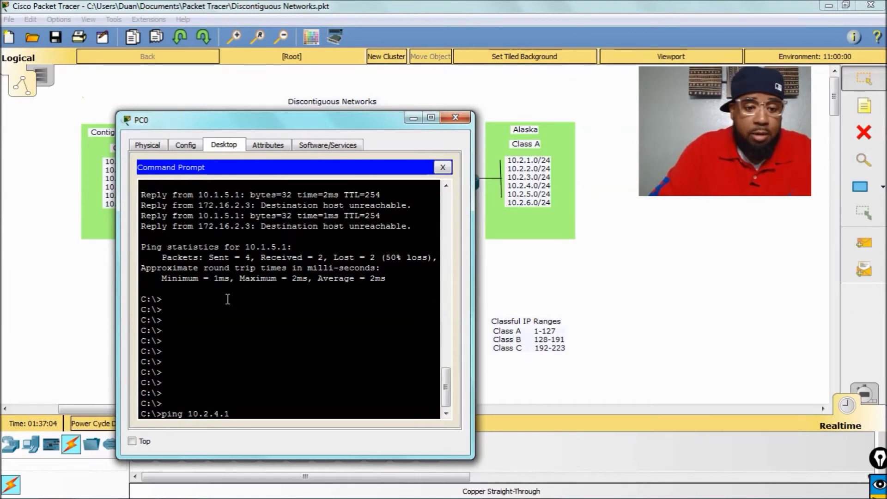
{"action": "key", "text": "Return"}
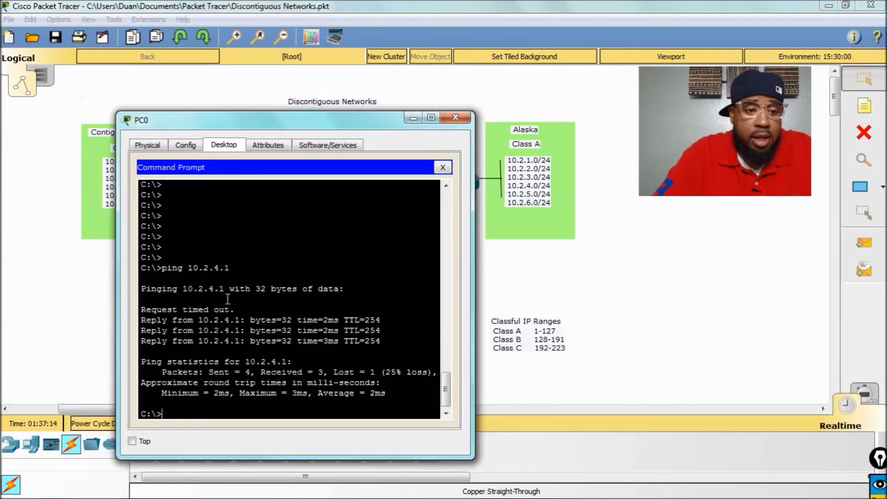
Ping 10.1.4.1 from PC0 by editing the previous ping command.
{"action": "key", "text": "Up"}
{"action": "key", "text": "BackSpace"}
{"action": "key", "text": "BackSpace"}
{"action": "key", "text": "BackSpace"}
{"action": "key", "text": "BackSpace"}
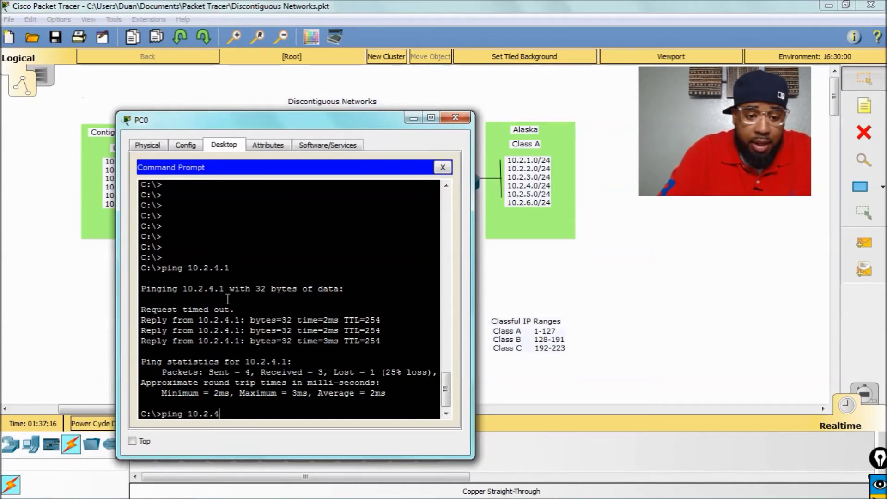
{"action": "type", "text": "1.4.1"}
{"action": "key", "text": "Return"}
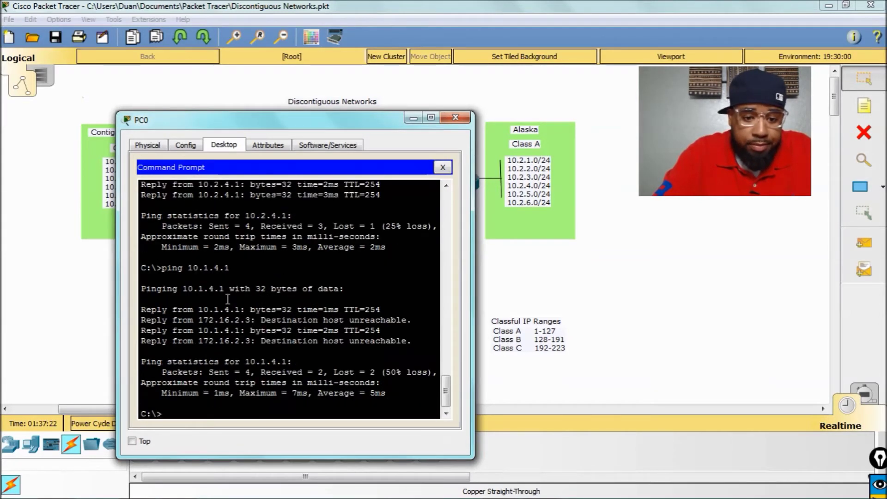
Ping 10.1.5.1 from PC0's command prompt.
{"action": "key", "text": "Up"}
{"action": "key", "text": "BackSpace"}
{"action": "key", "text": "BackSpace"}
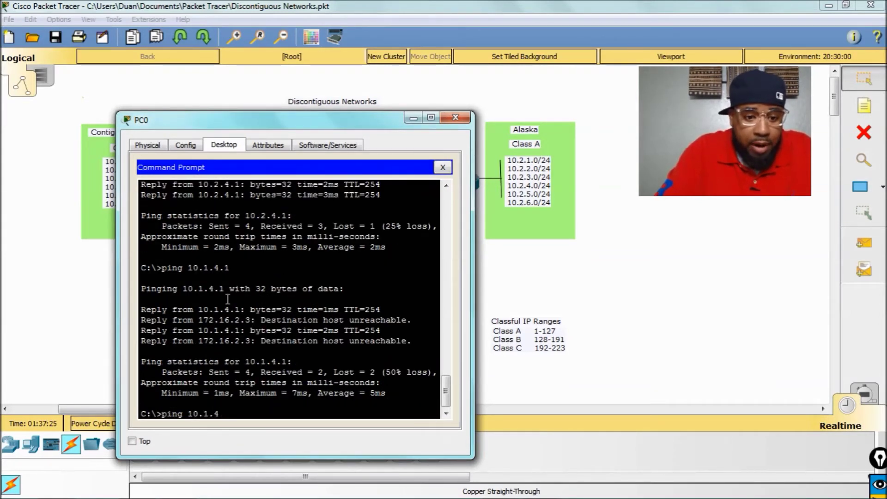
{"action": "type", "text": "5."}
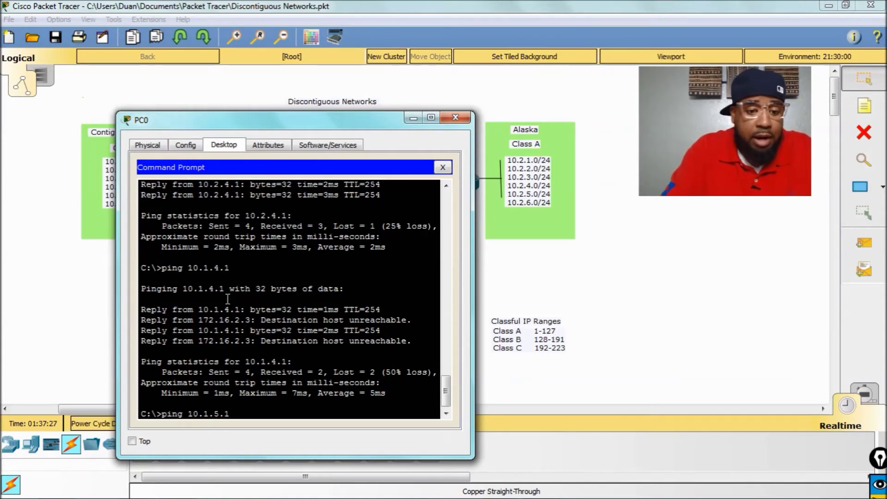
{"action": "type", "text": "1"}
{"action": "key", "text": "Return"}
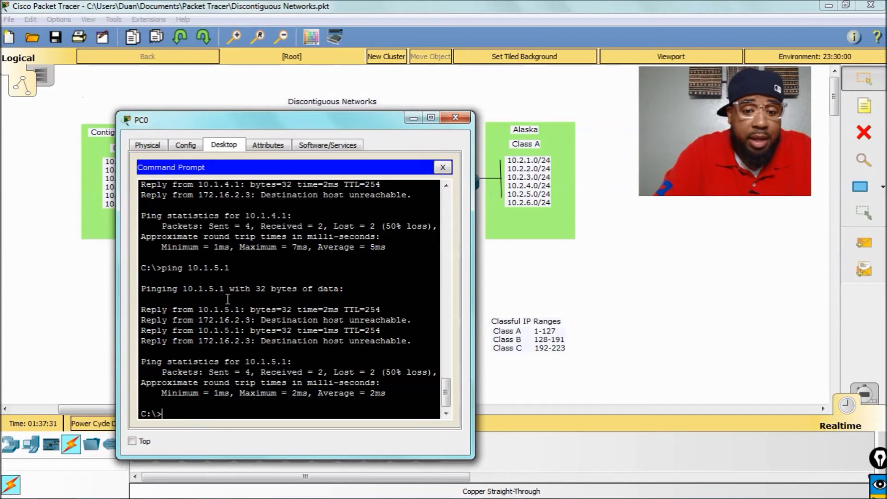
Ping 10.2.5.1 from PC0 and close PC0's window.
{"action": "type", "text": "ping 10.12.5.1"}
{"action": "key", "text": "Return"}
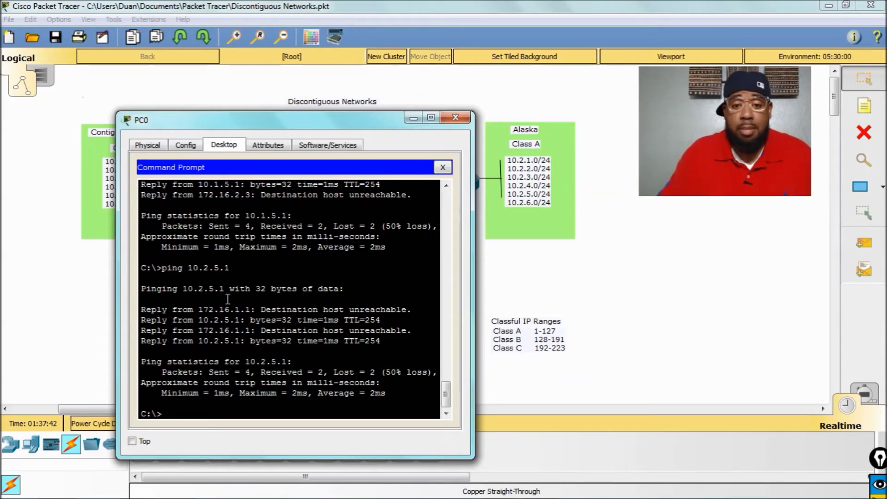
{"action": "left_click", "coordinate": [455, 118]}
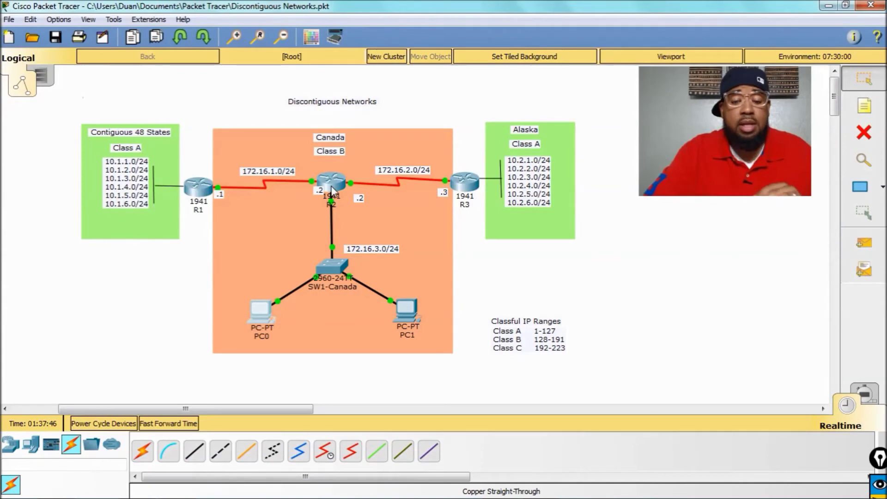
Display R1's routing protocol settings with "sh ip pro" in a widened window and highlight the automatic network summarization line.
{"action": "mouse_move", "coordinate": [331, 189]}
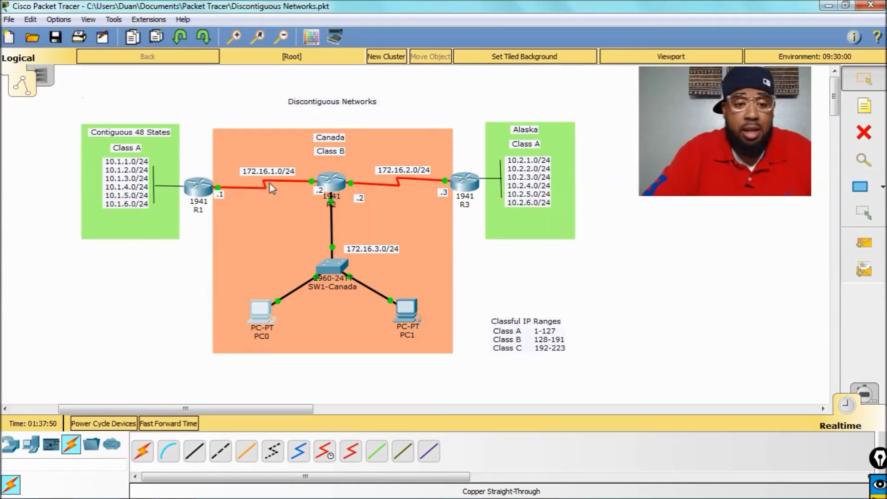
{"action": "left_click", "coordinate": [194, 188]}
{"action": "key", "text": "Return"}
{"action": "key", "text": "Return"}
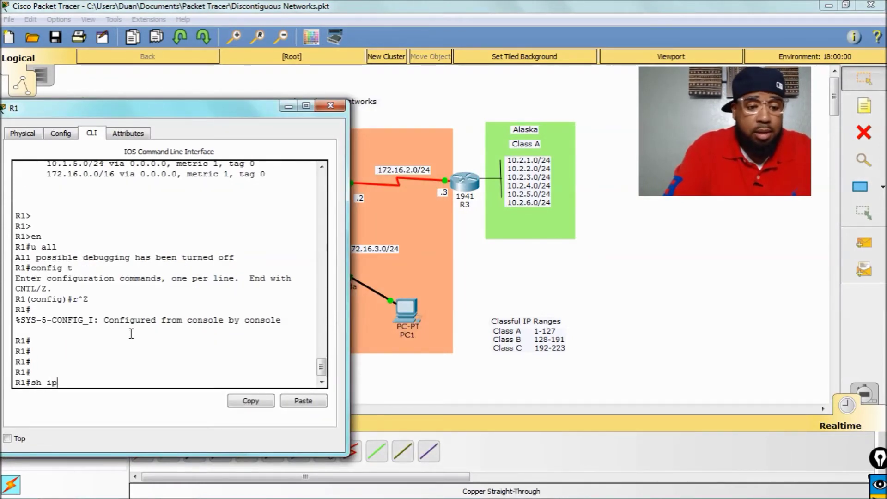
{"action": "type", "text": "pro"}
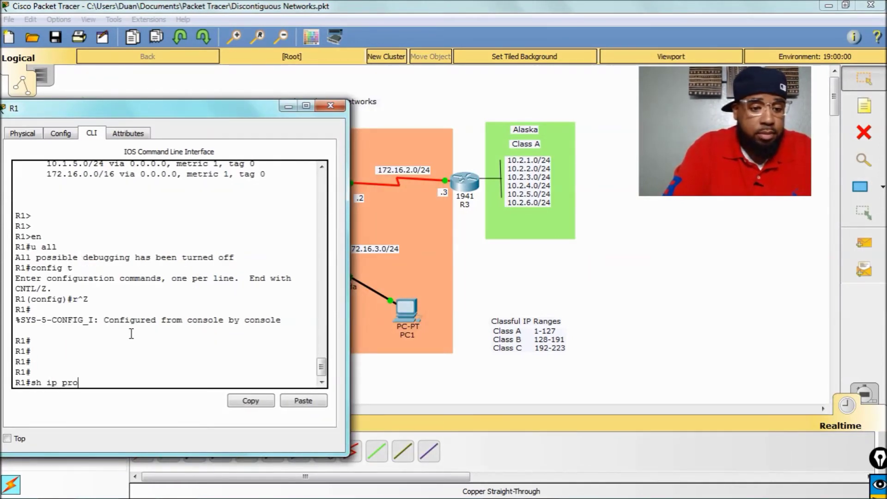
{"action": "key", "text": "Return"}
{"action": "left_click_drag", "start_coordinate": [346, 180], "coordinate": [600, 179]}
{"action": "key", "text": "space"}
{"action": "mouse_move", "coordinate": [21, 278]}
{"action": "left_mouse_down"}
{"action": "mouse_move", "coordinate": [64, 273]}
{"action": "mouse_move", "coordinate": [192, 291]}
{"action": "mouse_move", "coordinate": [245, 283]}
{"action": "mouse_move", "coordinate": [18, 268]}
{"action": "mouse_move", "coordinate": [16, 276]}
{"action": "left_mouse_up"}
{"action": "left_click", "coordinate": [247, 282]}
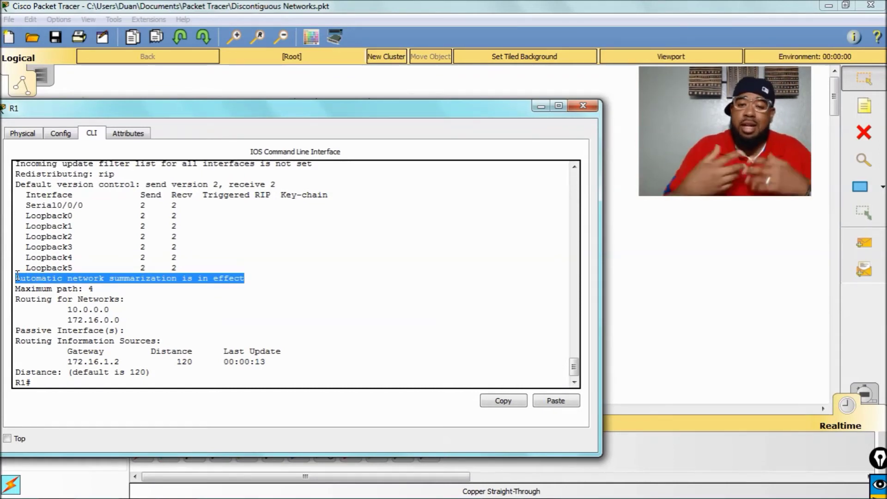
Highlight the RIP update interval, hold-down and flush timers at the start of R1's protocol output.
{"action": "scroll", "coordinate": [31, 250], "scroll_direction": "up", "scroll_amount": 4}
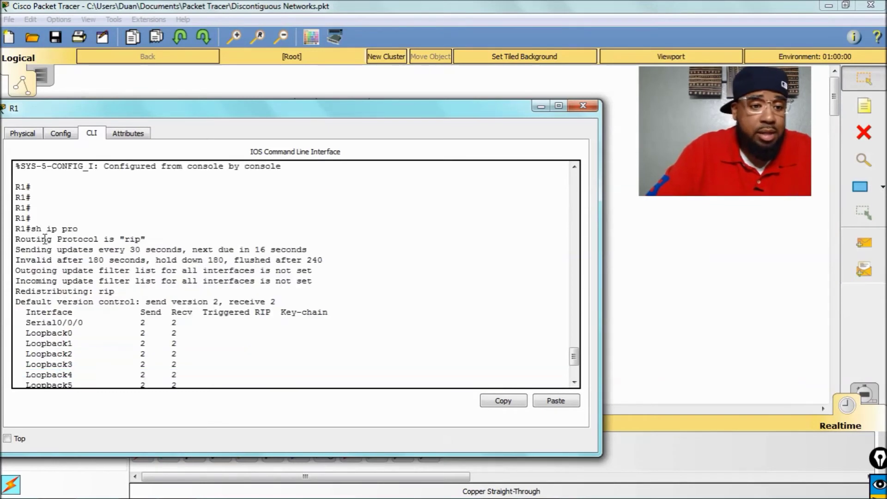
{"action": "left_click_drag", "start_coordinate": [104, 249], "coordinate": [159, 250]}
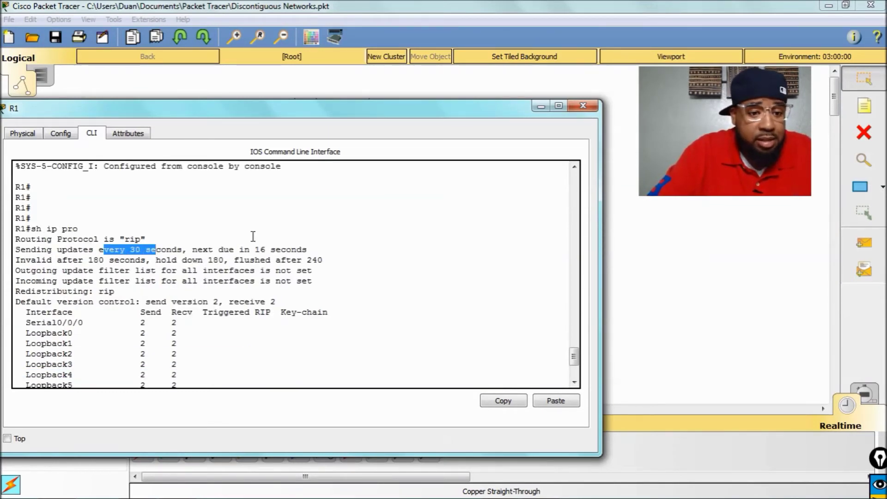
{"action": "left_click_drag", "start_coordinate": [68, 260], "coordinate": [225, 262]}
{"action": "left_click", "coordinate": [192, 264]}
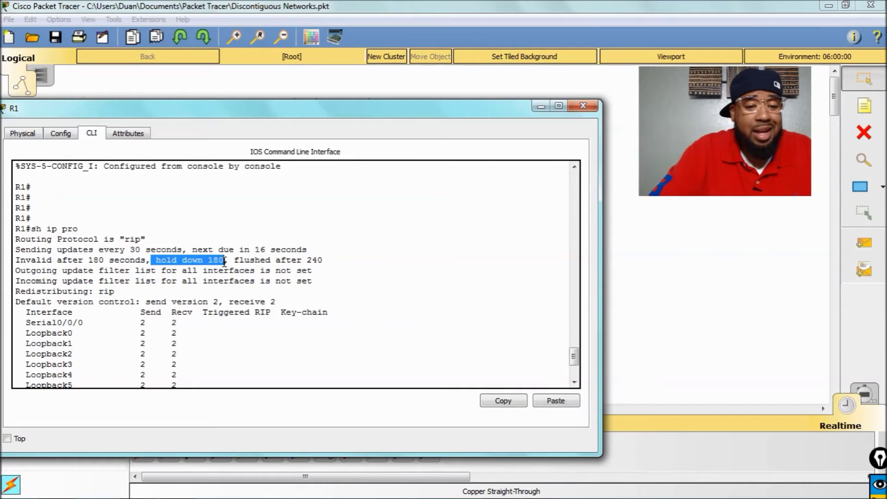
{"action": "left_click", "coordinate": [263, 256]}
{"action": "left_click_drag", "start_coordinate": [231, 261], "coordinate": [332, 262]}
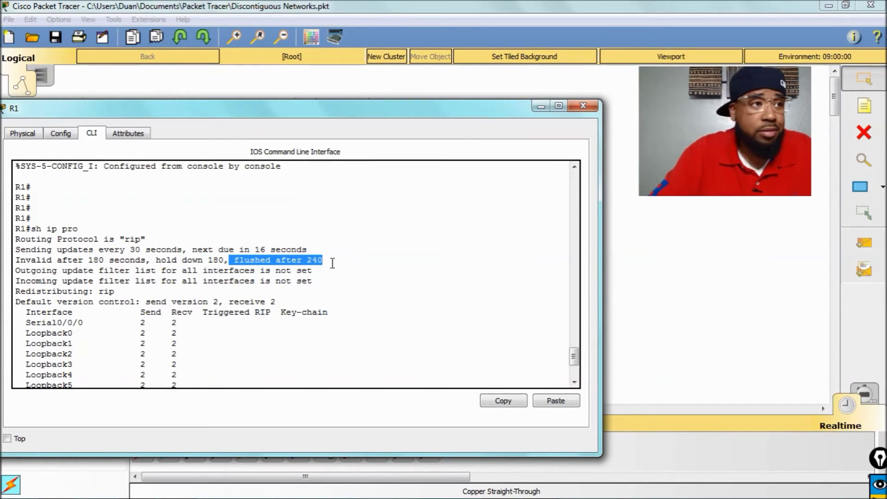
Highlight the default version control line, the automatic summarization line and the interface send/receive version table in R1's protocol output.
{"action": "scroll", "coordinate": [324, 263], "scroll_direction": "down", "scroll_amount": 3}
{"action": "left_click_drag", "start_coordinate": [16, 224], "coordinate": [278, 224]}
{"action": "scroll", "coordinate": [287, 224], "scroll_direction": "down", "scroll_amount": 2}
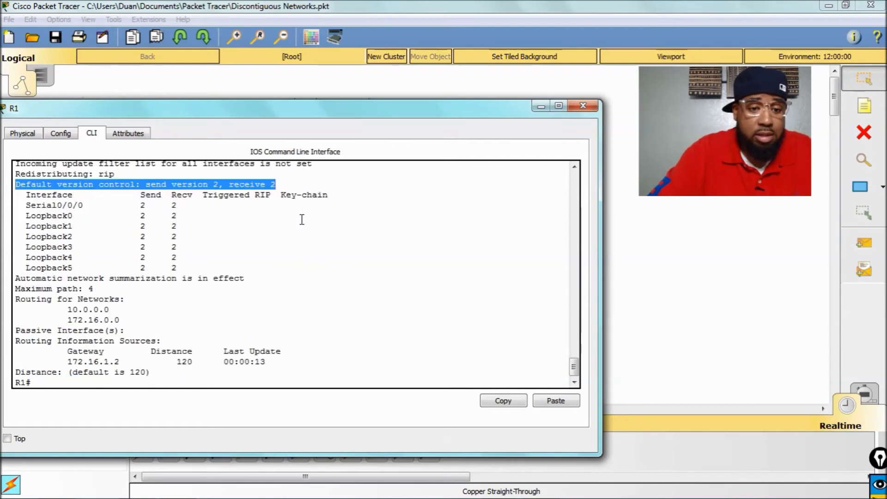
{"action": "left_click_drag", "start_coordinate": [247, 277], "coordinate": [17, 276]}
{"action": "left_click", "coordinate": [18, 277]}
{"action": "left_click_drag", "start_coordinate": [26, 192], "coordinate": [216, 266]}
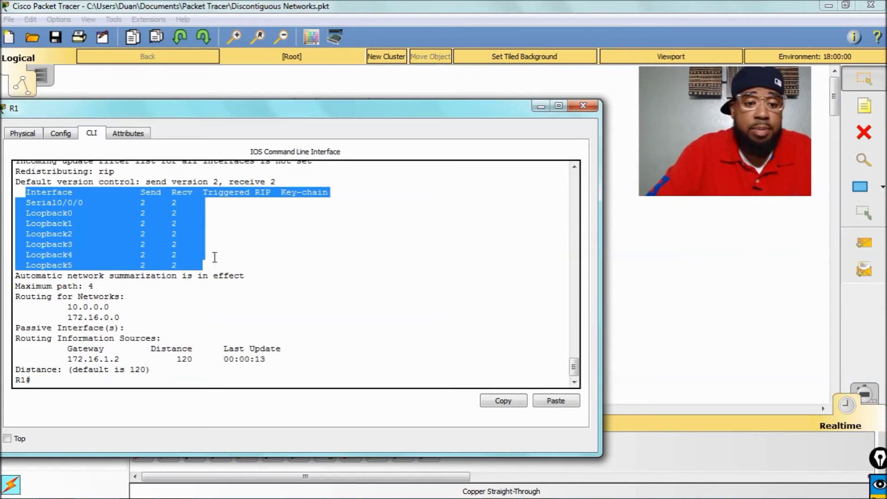
{"action": "left_click", "coordinate": [216, 251]}
Highlight the "Routing for Networks" section with 10.0.0.0 and 172.16.0.0 in R1's output.
{"action": "left_click_drag", "start_coordinate": [16, 296], "coordinate": [122, 316]}
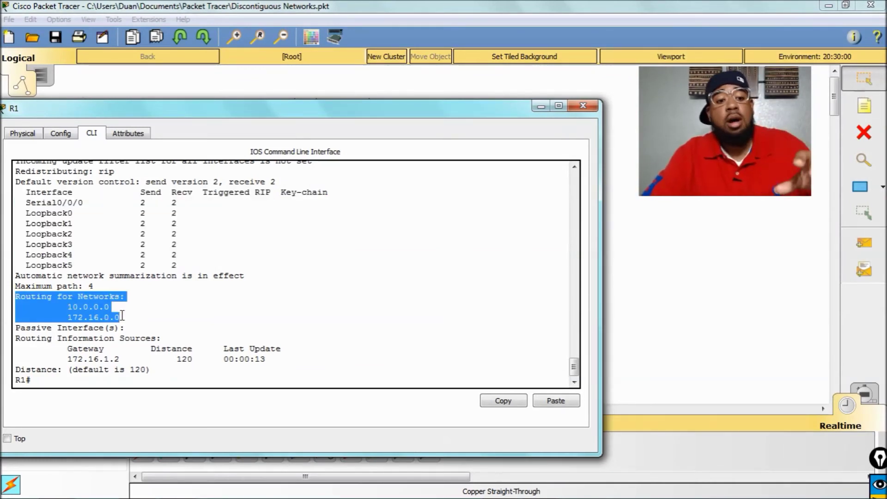
{"action": "left_click", "coordinate": [121, 316]}
{"action": "left_click_drag", "start_coordinate": [15, 296], "coordinate": [129, 319]}
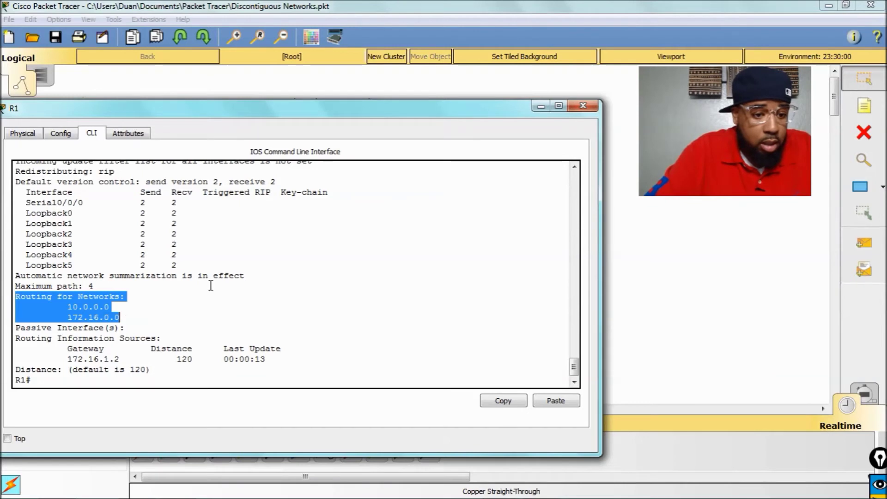
Turn on RIP debugging on R1 with "debug ip rip".
{"action": "left_click", "coordinate": [78, 382]}
{"action": "type", "text": "show ip"}
{"action": "key", "text": "BackSpace"}
{"action": "key", "text": "BackSpace"}
{"action": "key", "text": "BackSpace"}
{"action": "key", "text": "BackSpace"}
{"action": "key", "text": "BackSpace"}
{"action": "key", "text": "BackSpace"}
{"action": "key", "text": "BackSpace"}
{"action": "type", "text": "i"}
{"action": "key", "text": "BackSpace"}
{"action": "type", "text": "debug ip rip"}
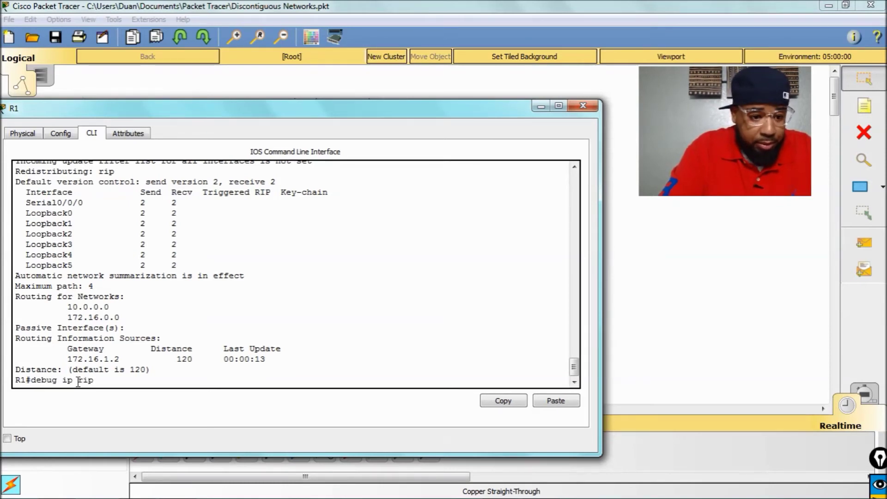
{"action": "key", "text": "Return"}
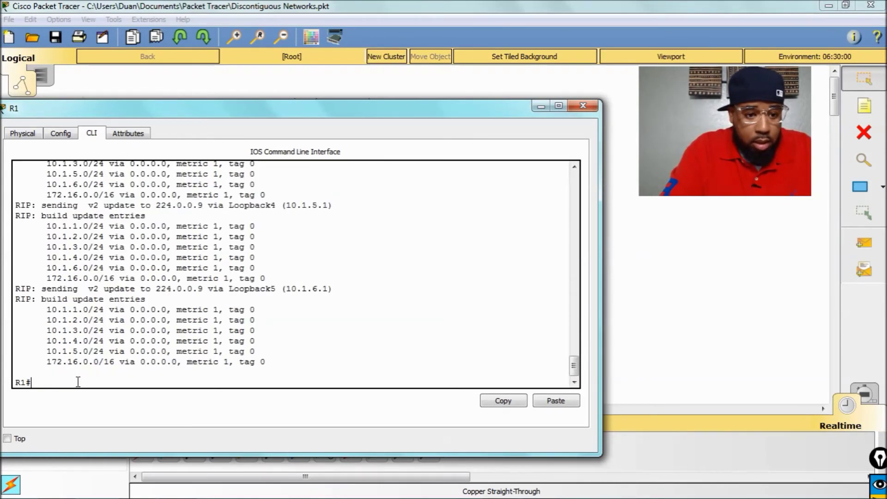
Disable automatic summarization for RIP on R1 with "no auto-summary" and return to privileged mode.
{"action": "type", "text": "config t"}
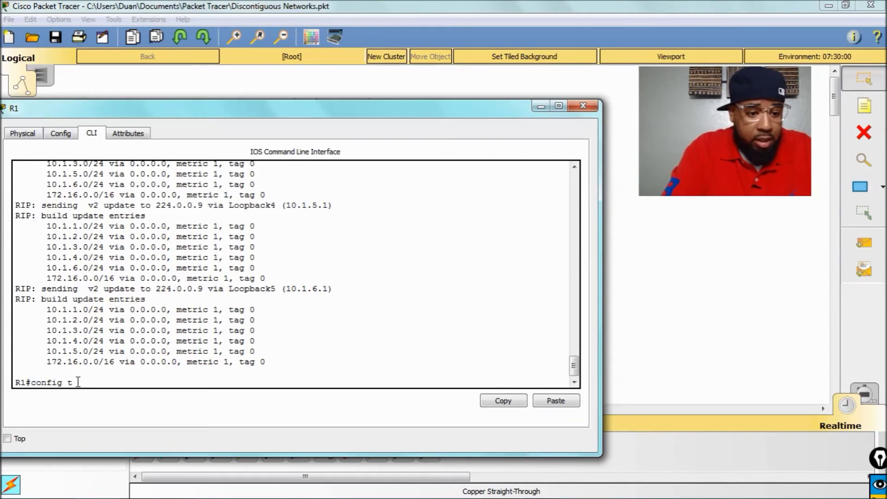
{"action": "key", "text": "Return"}
{"action": "type", "text": "router rip"}
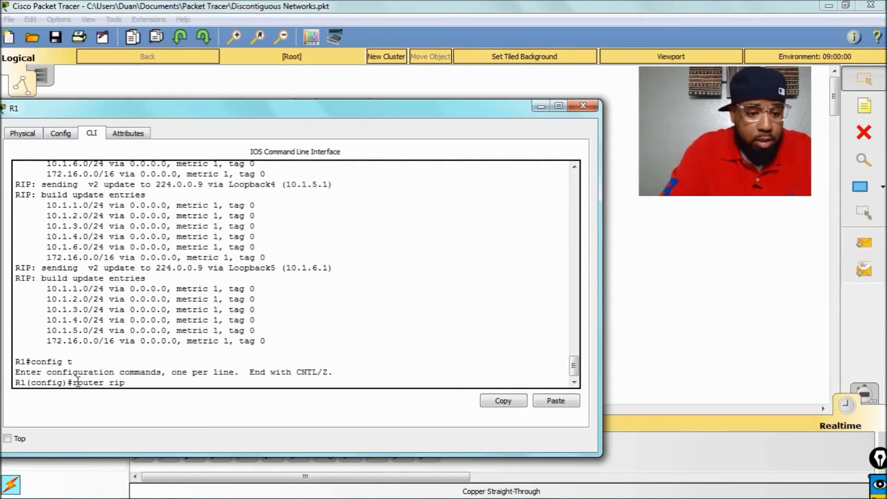
{"action": "key", "text": "Return"}
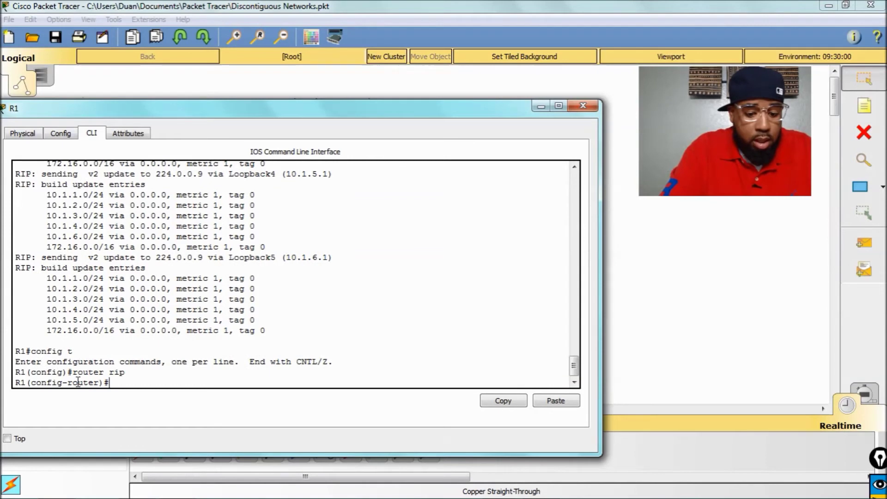
{"action": "type", "text": "no au"}
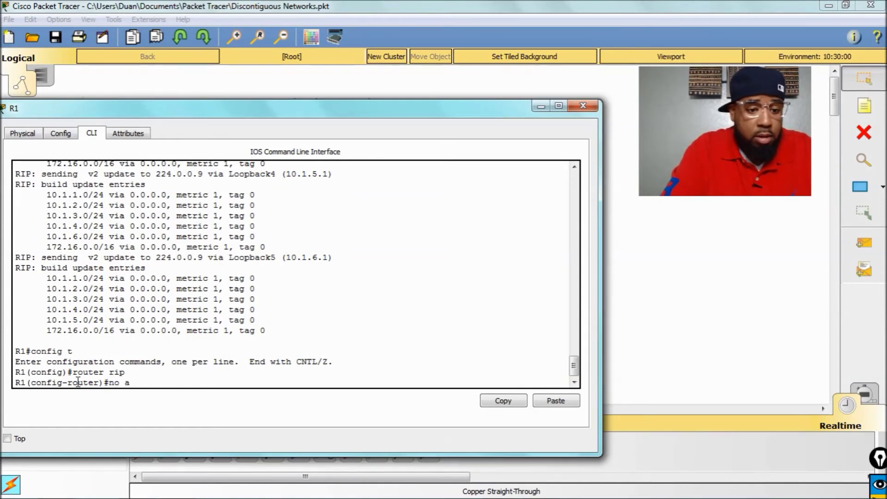
{"action": "key", "text": "Tab"}
{"action": "key", "text": "Return"}
{"action": "key", "text": "ctrl+z"}
{"action": "key", "text": "Return"}
{"action": "key", "text": "Return"}
{"action": "key", "text": "Return"}
{"action": "key", "text": "Return"}
{"action": "key", "text": "Return"}
{"action": "key", "text": "Return"}
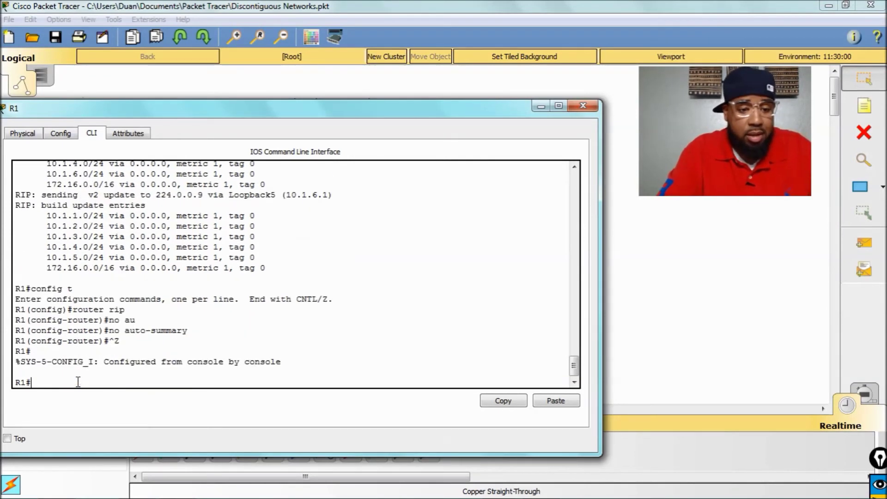
Display R1's IP protocol settings and highlight the line on automatic network summarization.
{"action": "type", "text": "sh ip p"}
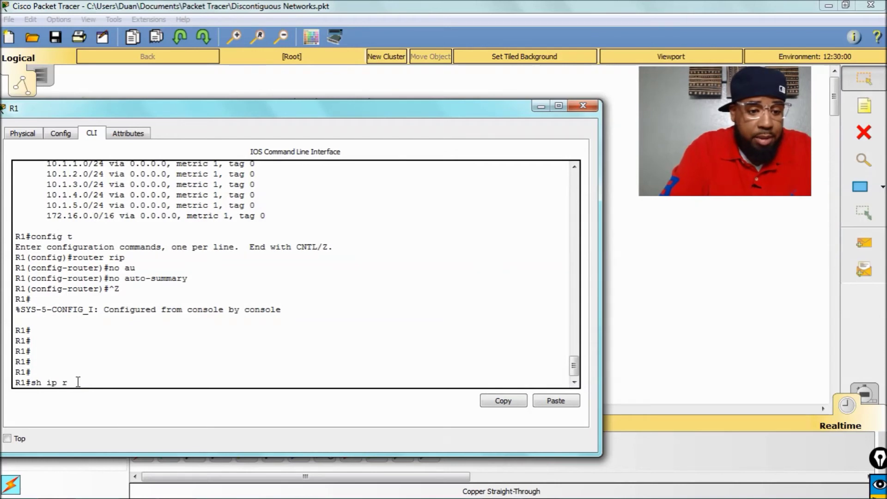
{"action": "type", "text": "ro"}
{"action": "key", "text": "Tab"}
{"action": "key", "text": "Return"}
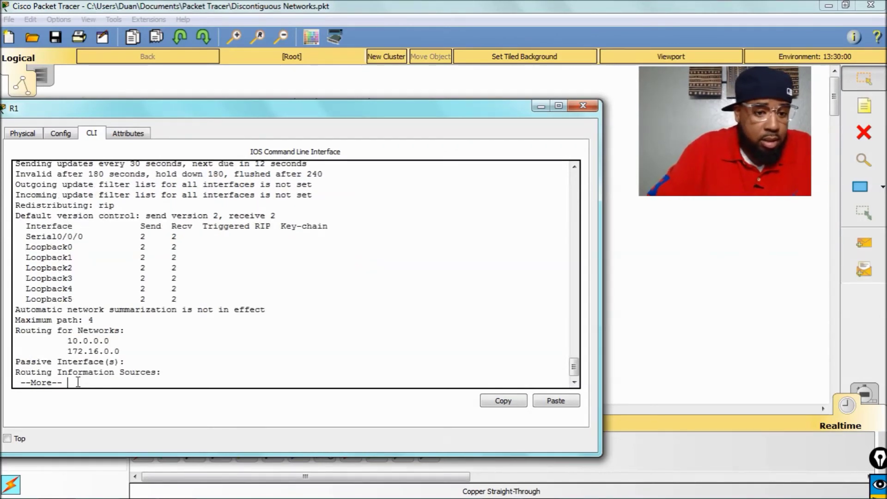
{"action": "left_click_drag", "start_coordinate": [267, 310], "coordinate": [13, 310]}
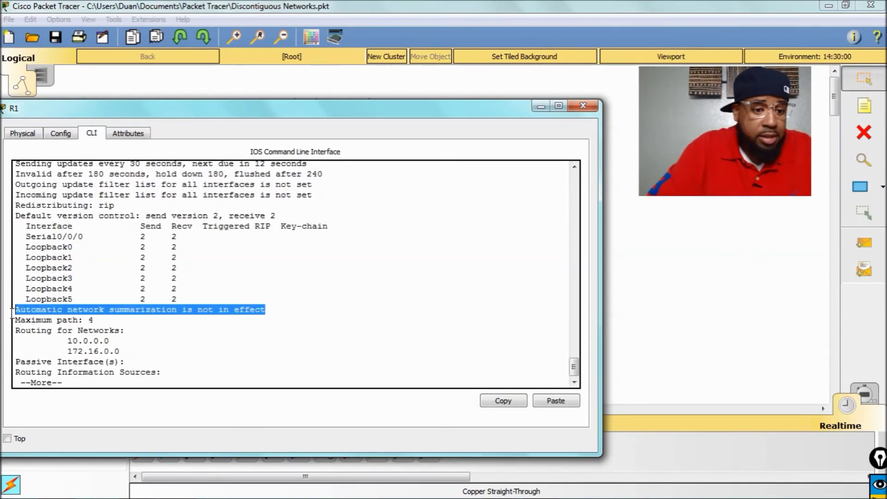
{"action": "key", "text": "space"}
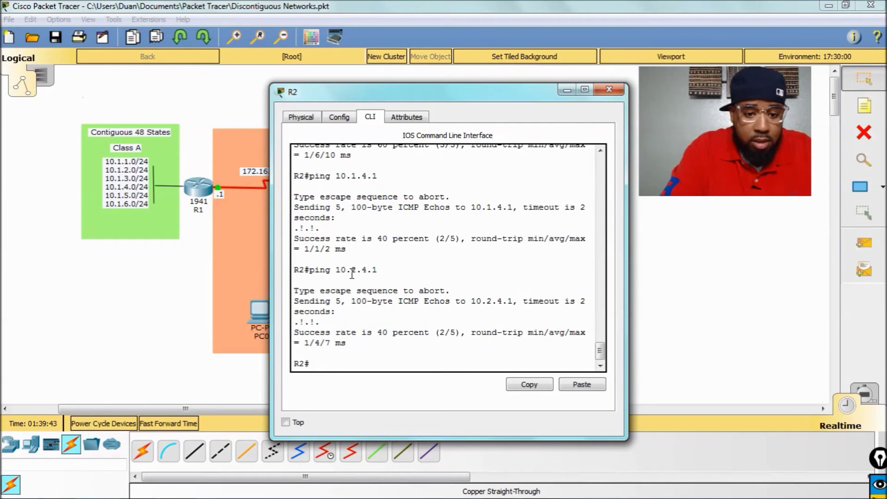
Switch to R2's CLI, turn on RIP debugging with "debug ip rip", and shift the R2 window over the topology.
{"action": "type", "text": "deb"}
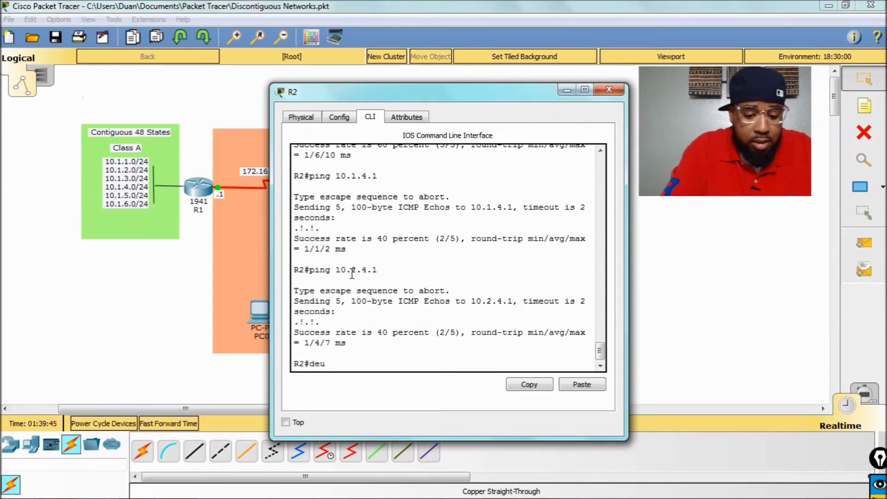
{"action": "type", "text": "u"}
{"action": "key", "text": "BackSpace"}
{"action": "type", "text": "bug"}
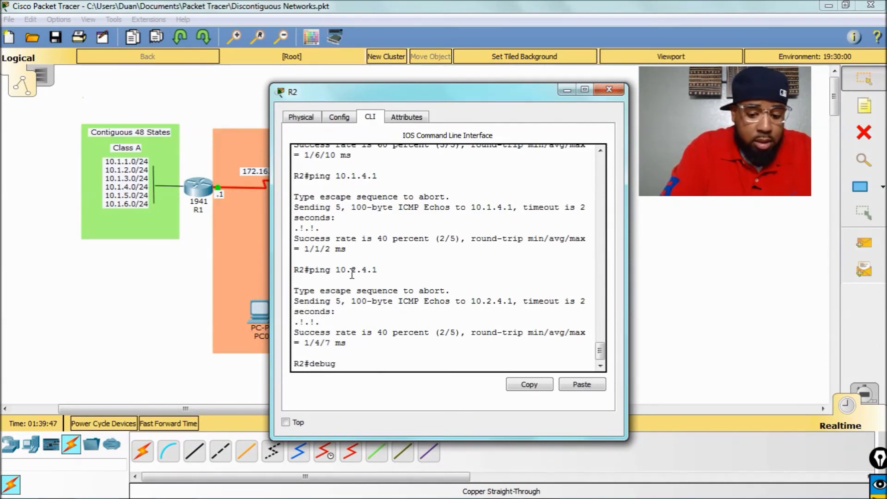
{"action": "type", "text": " ip rip"}
{"action": "key", "text": "Return"}
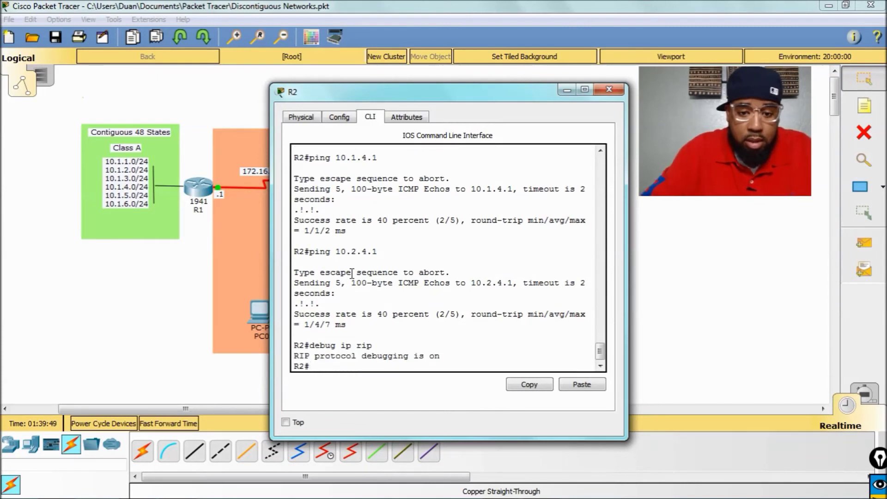
{"action": "left_click_drag", "start_coordinate": [353, 98], "coordinate": [261, 99]}
Enter global configuration mode on R2 with "config t" and highlight the RIP update received from 172.16.2.3.
{"action": "key", "text": "Return"}
{"action": "key", "text": "Return"}
{"action": "key", "text": "Return"}
{"action": "key", "text": "Return"}
{"action": "key", "text": "Return"}
{"action": "key", "text": "Return"}
{"action": "key", "text": "Return"}
{"action": "key", "text": "Return"}
{"action": "key", "text": "Return"}
{"action": "key", "text": "Return"}
{"action": "key", "text": "Return"}
{"action": "key", "text": "Return"}
{"action": "key", "text": "Return"}
{"action": "key", "text": "Return"}
{"action": "key", "text": "Return"}
{"action": "key", "text": "Return"}
{"action": "key", "text": "Return"}
{"action": "key", "text": "Return"}
{"action": "key", "text": "Return"}
{"action": "key", "text": "Return"}
{"action": "type", "text": "cofnig"}
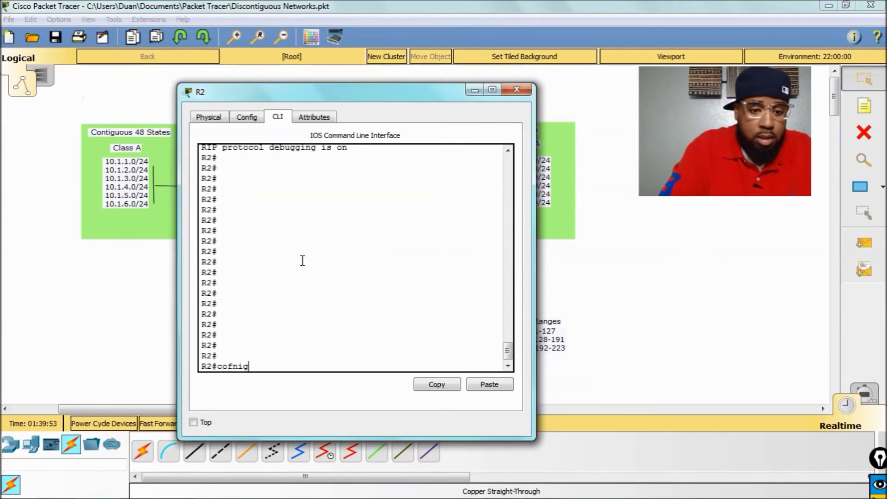
{"action": "key", "text": "BackSpace"}
{"action": "key", "text": "BackSpace"}
{"action": "key", "text": "BackSpace"}
{"action": "key", "text": "BackSpace"}
{"action": "type", "text": "nf"}
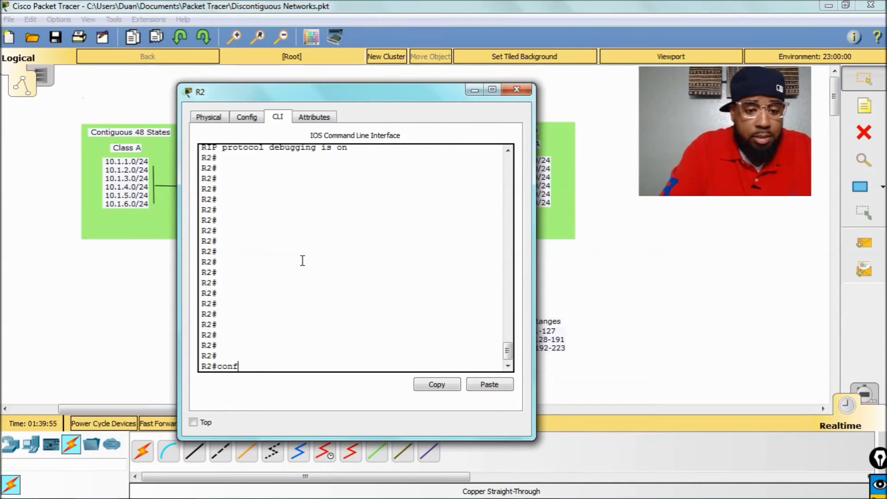
{"action": "type", "text": "ihg t"}
{"action": "key", "text": "Return"}
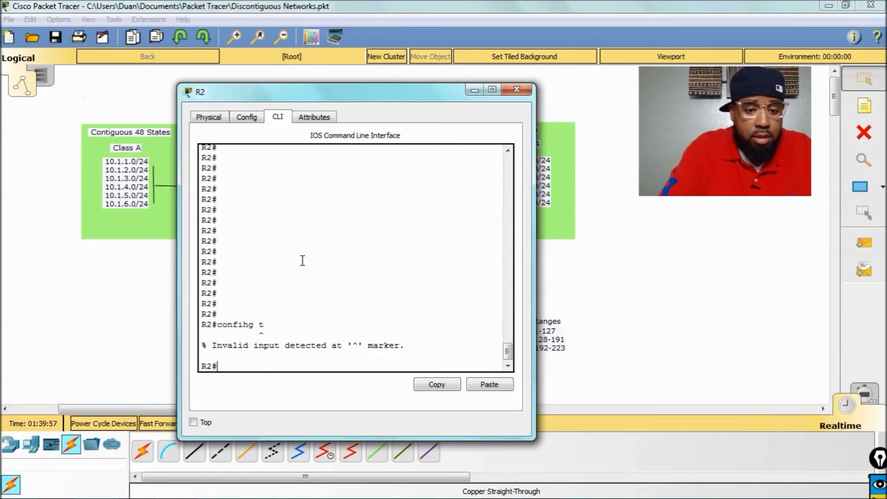
{"action": "type", "text": "confi"}
{"action": "type", "text": "g t"}
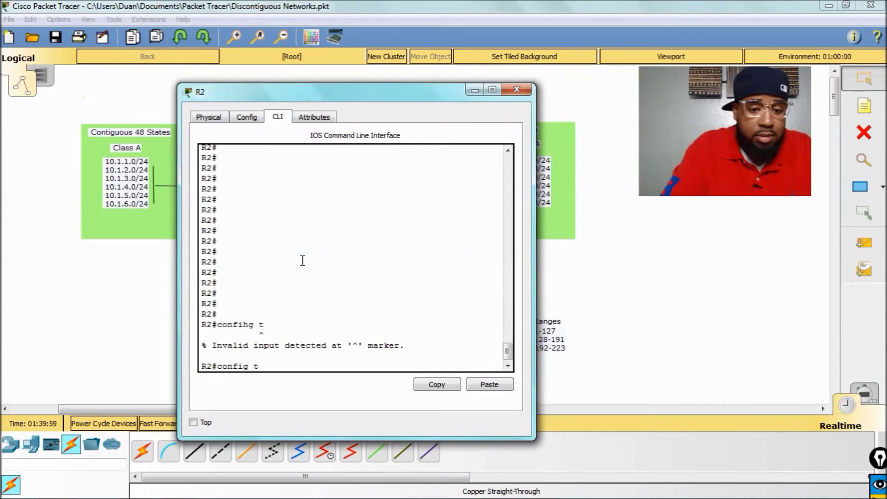
{"action": "key", "text": "Return"}
{"action": "type", "text": "rou"}
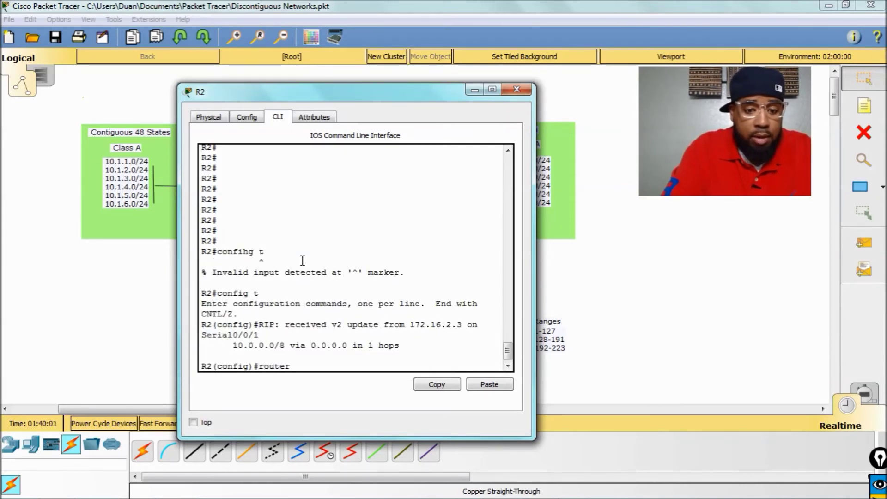
{"action": "type", "text": "ter"}
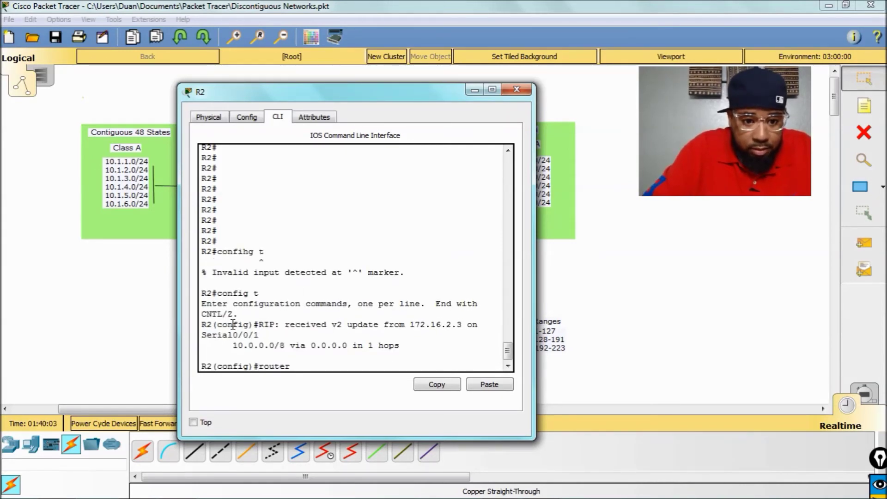
{"action": "left_click_drag", "start_coordinate": [213, 325], "coordinate": [472, 327]}
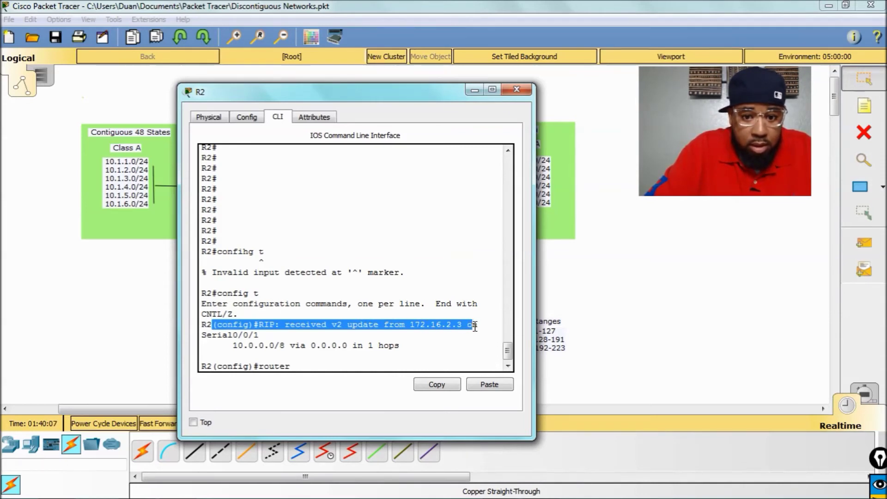
{"action": "left_click", "coordinate": [411, 342]}
Disable automatic summarization for RIP on R2 with "no auto-summary" and return to privileged mode.
{"action": "type", "text": "router rip"}
{"action": "key", "text": "Return"}
{"action": "type", "text": "no au"}
{"action": "key", "text": "Tab"}
{"action": "key", "text": "Return"}
{"action": "key", "text": "Return"}
{"action": "key", "text": "Return"}
{"action": "key", "text": "Return"}
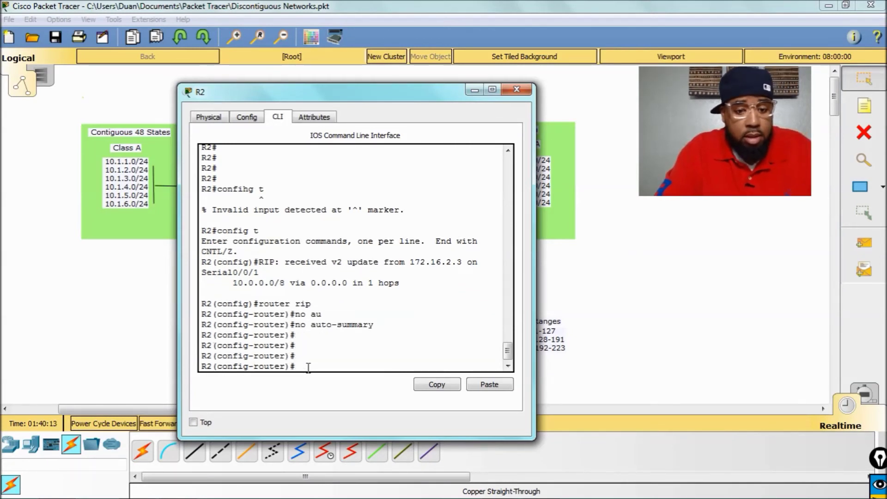
{"action": "key", "text": "ctrl+z"}
{"action": "key", "text": "Return"}
{"action": "key", "text": "Return"}
{"action": "key", "text": "Return"}
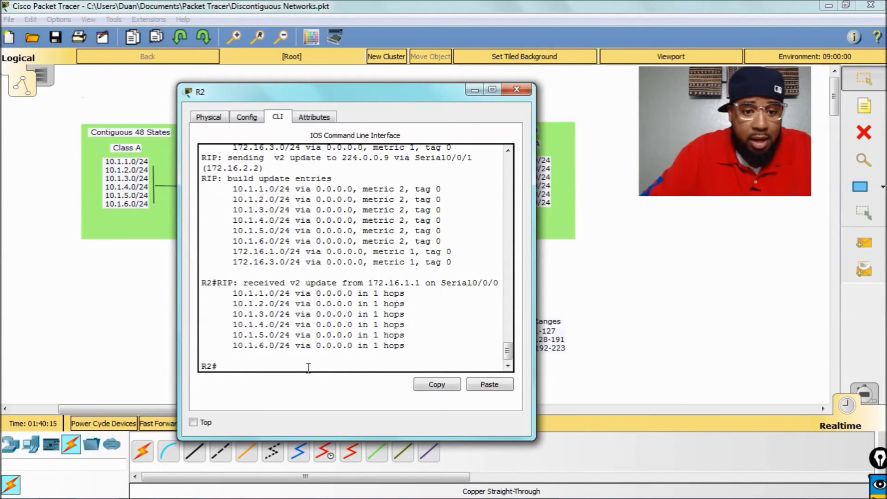
Turn off all debugging on R2 with "u all" and highlight the RIP update received from 172.16.1.1.
{"action": "left_click", "coordinate": [294, 239]}
{"action": "type", "text": "u all"}
{"action": "key", "text": "Return"}
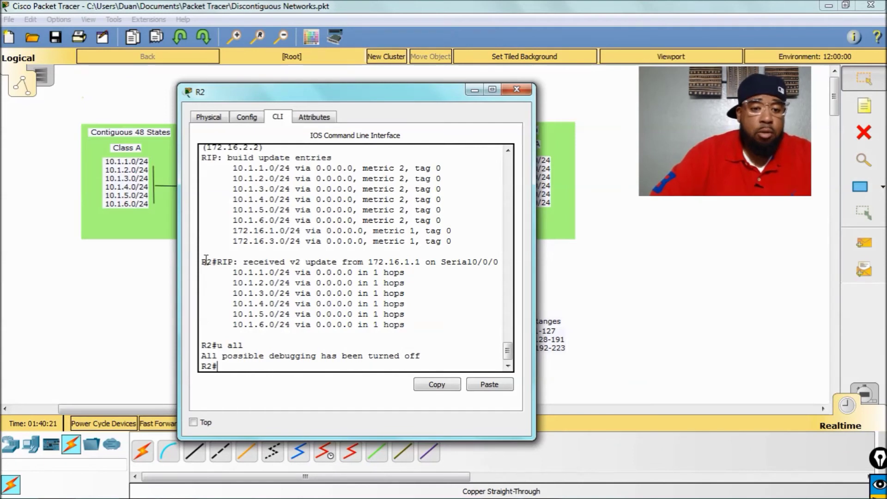
{"action": "left_click_drag", "start_coordinate": [238, 262], "coordinate": [462, 338]}
Display R2's full routing table with "sh ip route" in a widened window and highlight the two 10.0.0.0/8 summary paths.
{"action": "type", "text": "sh"}
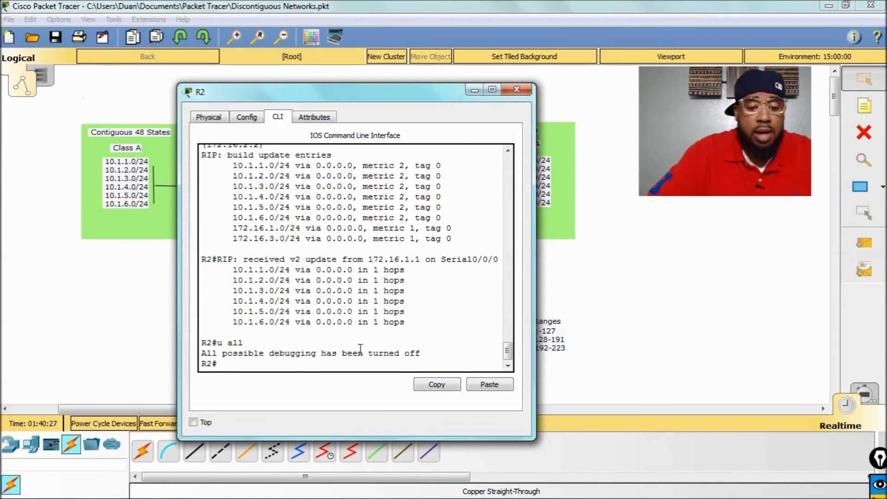
{"action": "type", "text": " ip route"}
{"action": "key", "text": "Return"}
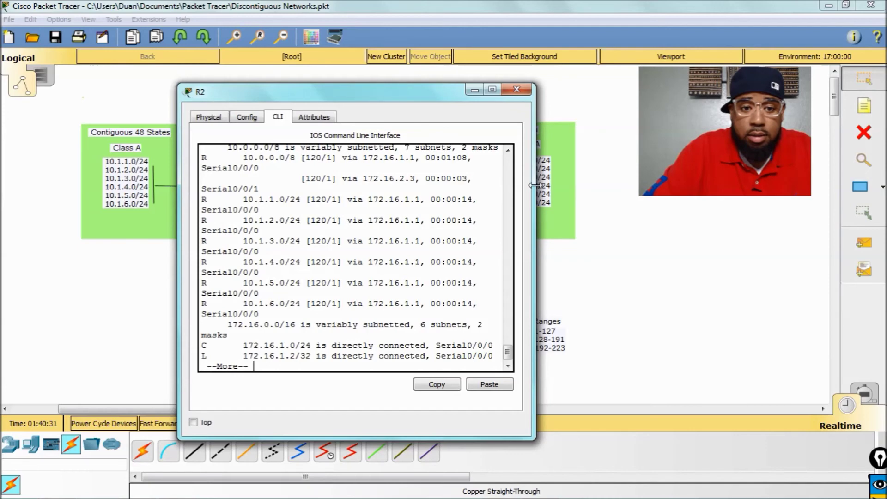
{"action": "left_click_drag", "start_coordinate": [534, 185], "coordinate": [658, 185]}
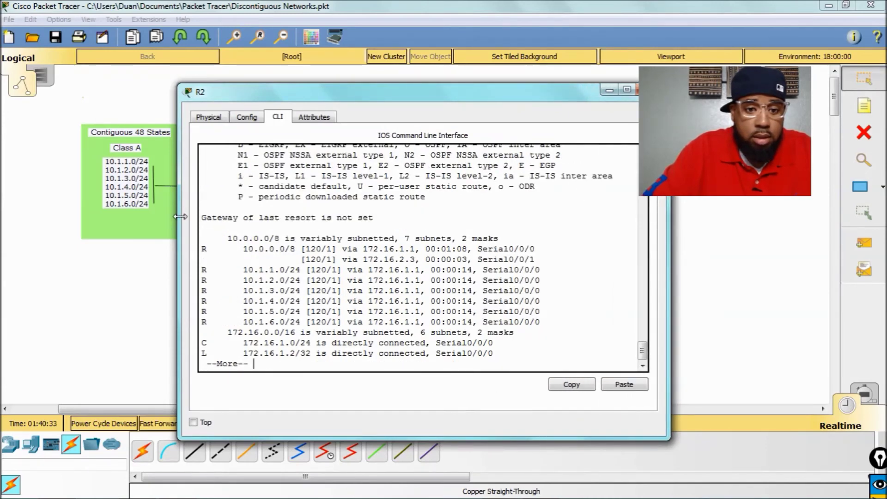
{"action": "left_click_drag", "start_coordinate": [178, 218], "coordinate": [104, 224]}
{"action": "key", "text": "space"}
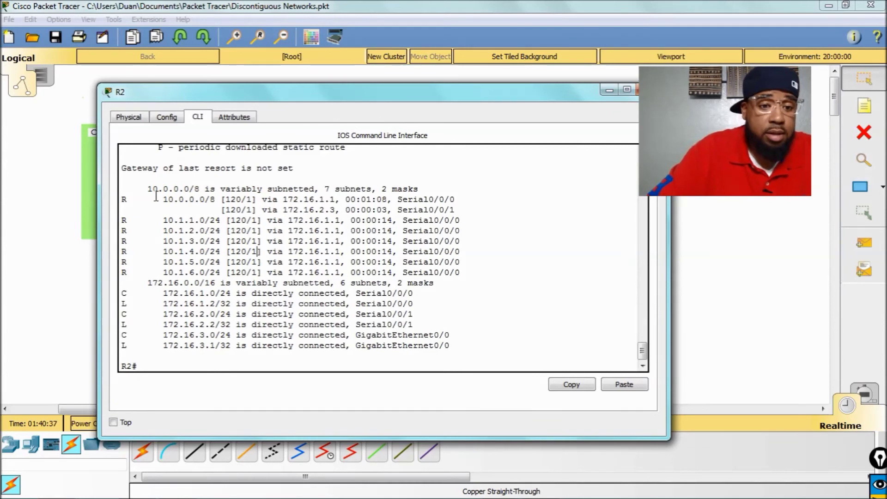
{"action": "left_click_drag", "start_coordinate": [155, 197], "coordinate": [475, 210]}
{"action": "left_click", "coordinate": [475, 209]}
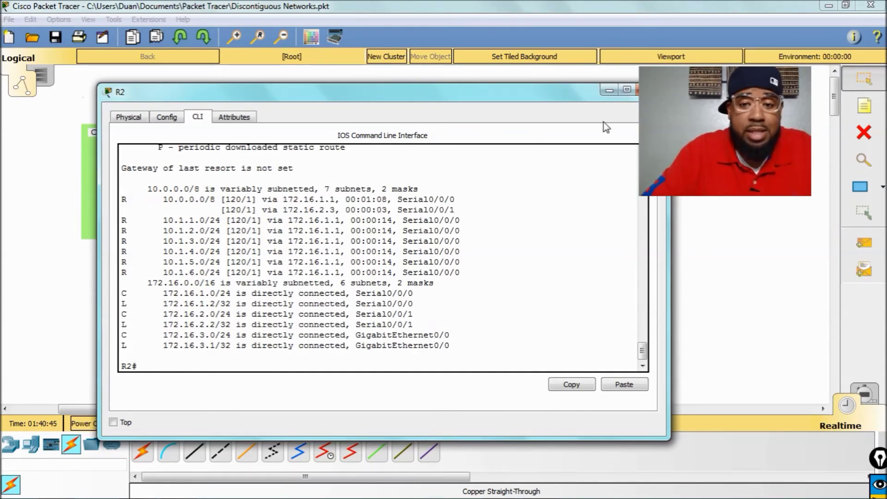
Open R3's CLI, disable automatic summarization for RIP with "no auto-summary", and return to privileged mode.
{"action": "left_click", "coordinate": [644, 89]}
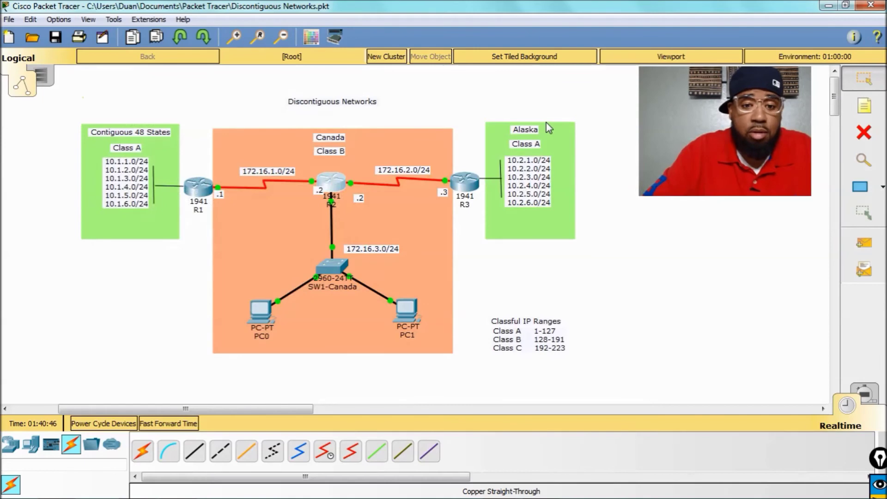
{"action": "left_click", "coordinate": [466, 191]}
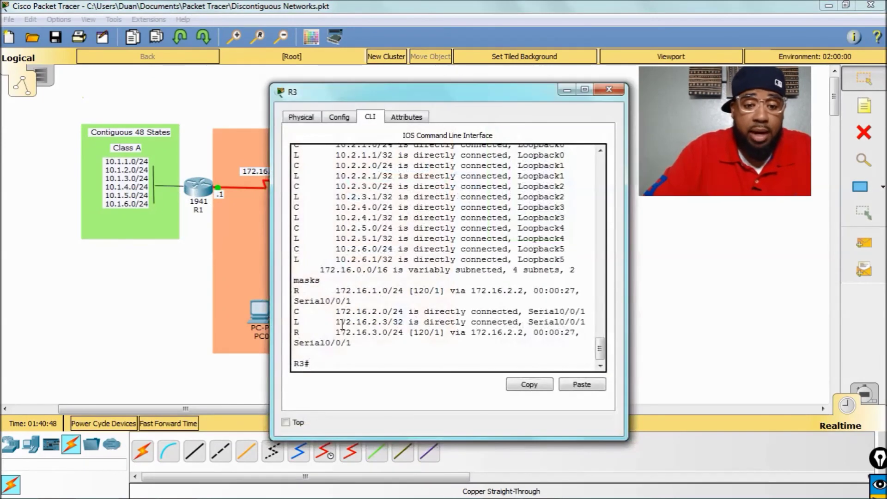
{"action": "type", "text": "config t"}
{"action": "key", "text": "Return"}
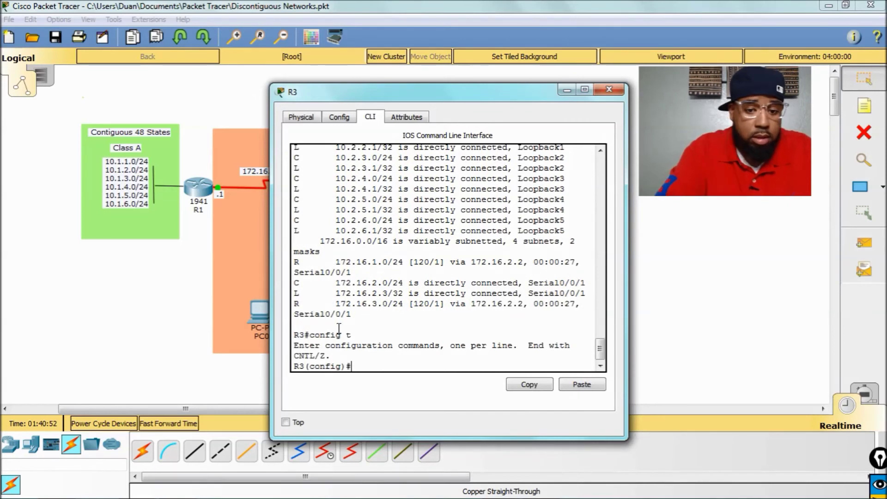
{"action": "type", "text": "router r"}
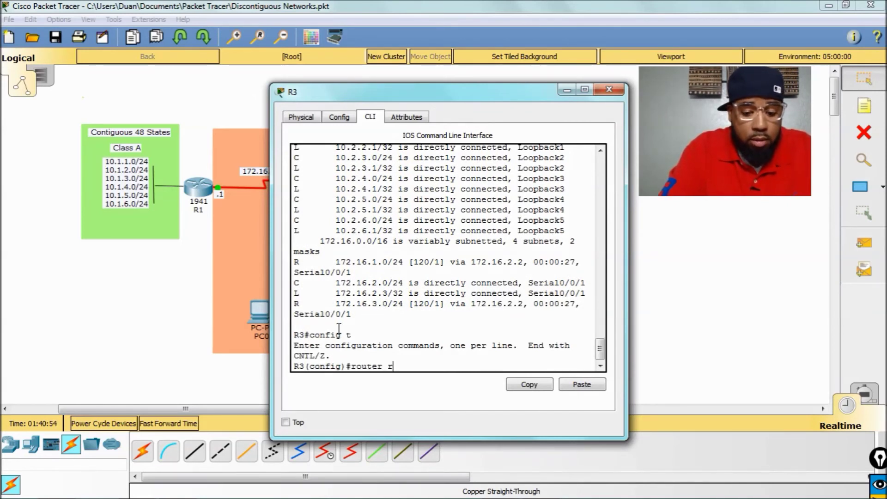
{"action": "type", "text": "ip"}
{"action": "key", "text": "Return"}
{"action": "type", "text": "no au"}
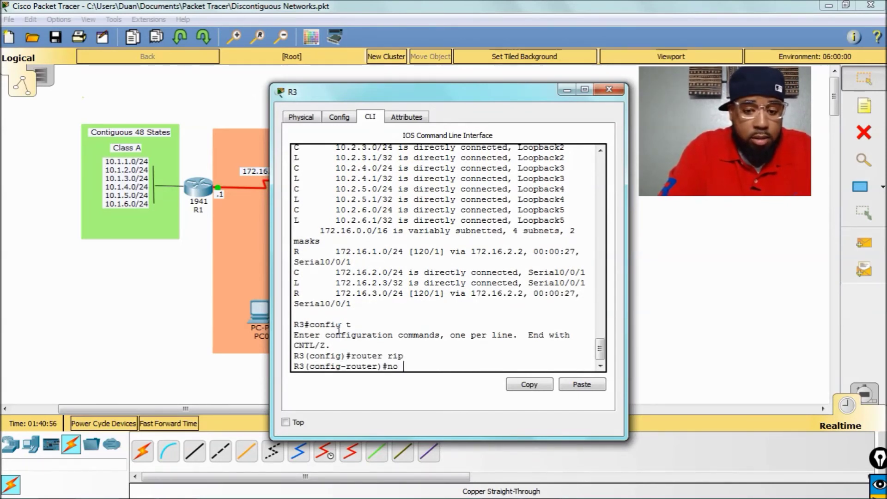
{"action": "key", "text": "Tab"}
{"action": "key", "text": "Return"}
{"action": "key", "text": "ctrl+z"}
{"action": "key", "text": "Return"}
{"action": "key", "text": "Return"}
{"action": "key", "text": "Return"}
{"action": "key", "text": "Return"}
{"action": "key", "text": "Return"}
{"action": "key", "text": "Return"}
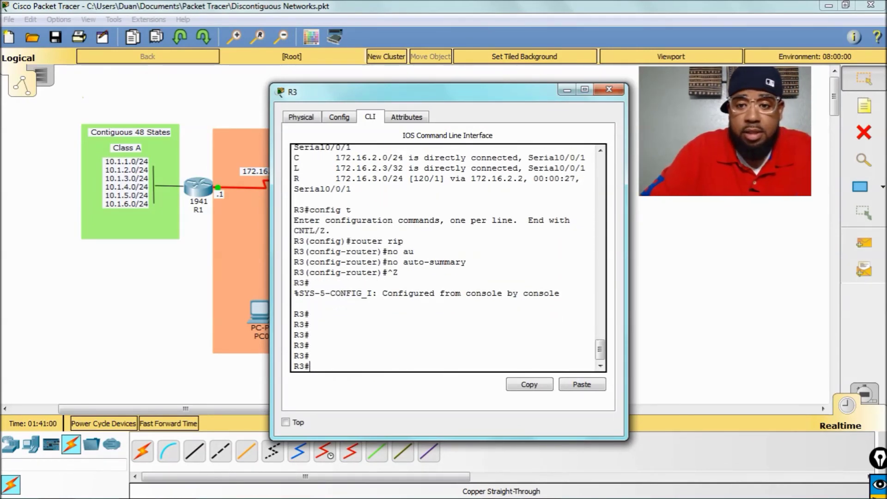
Close R3, reopen R2's CLI in a widened window, and display its full routing table with "sh ip route".
{"action": "left_click", "coordinate": [610, 89]}
{"action": "left_click", "coordinate": [338, 187]}
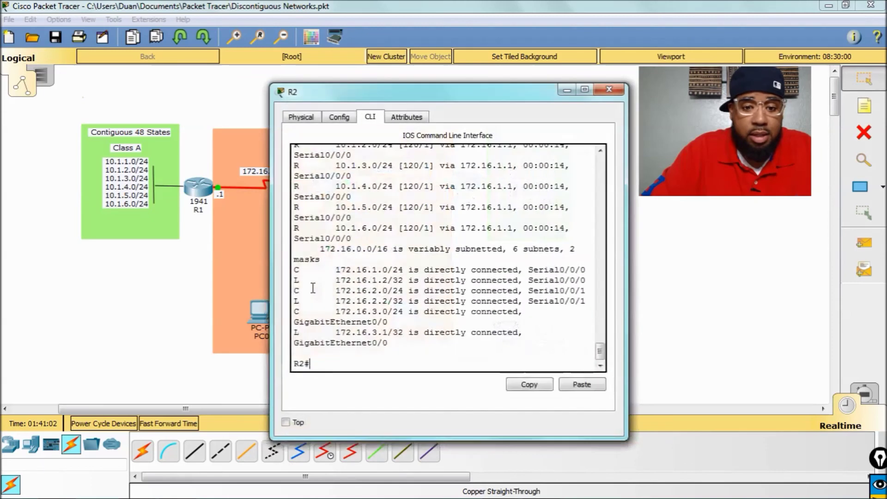
{"action": "left_click_drag", "start_coordinate": [187, 215], "coordinate": [8, 216]}
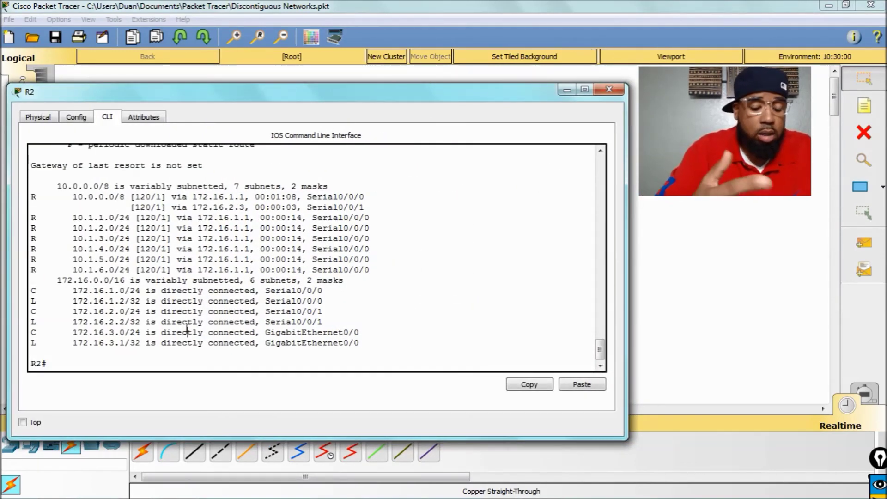
{"action": "type", "text": "sh ip route"}
{"action": "key", "text": "Return"}
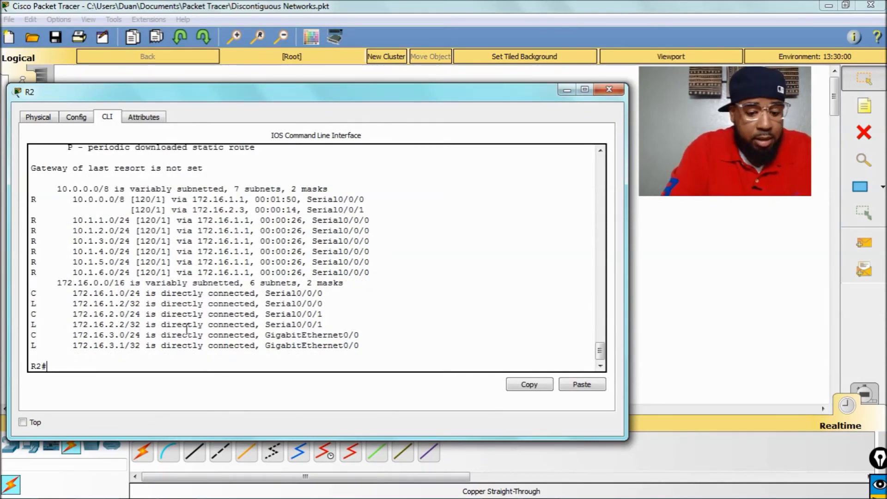
{"action": "type", "text": "r"}
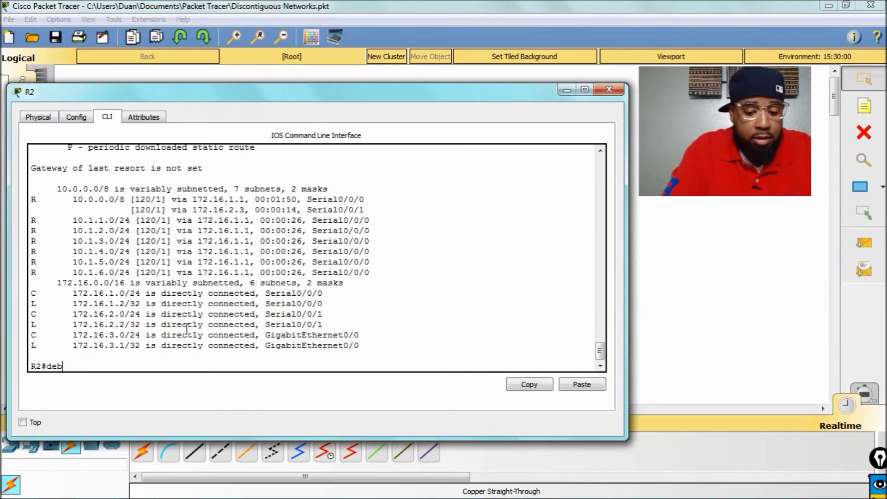
{"action": "type", "text": "ebug ip rout"}
{"action": "key", "text": "Tab"}
{"action": "key", "text": "Return"}
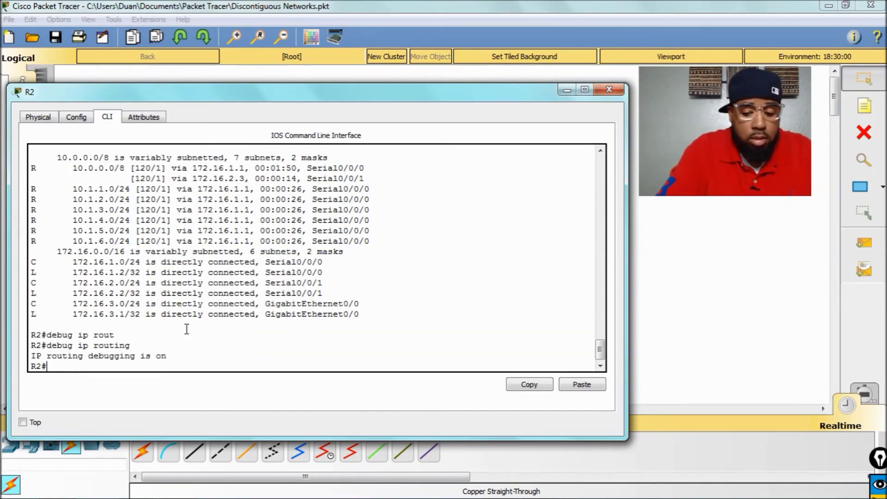
{"action": "type", "text": "u all"}
{"action": "key", "text": "Return"}
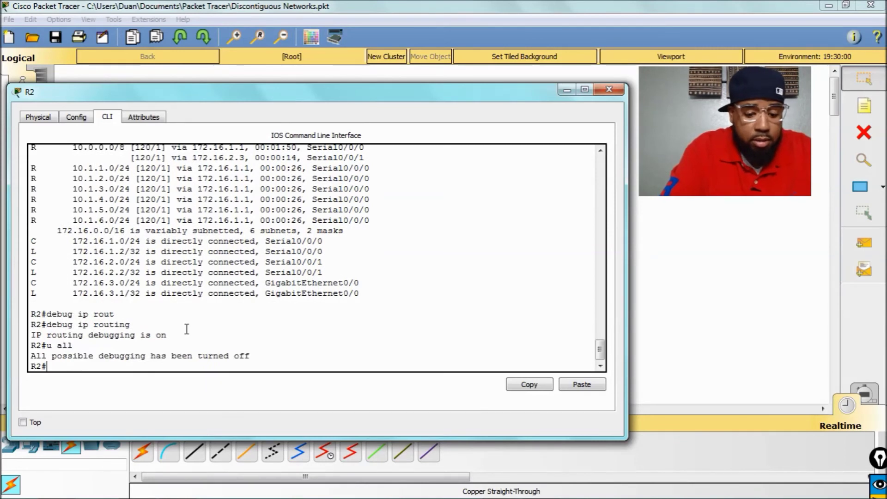
Turn on RIP debugging on R2 with "debug ip rip" and keep the prompt advancing while RIP updates arrive.
{"action": "type", "text": "debug ip rip"}
{"action": "key", "text": "Return"}
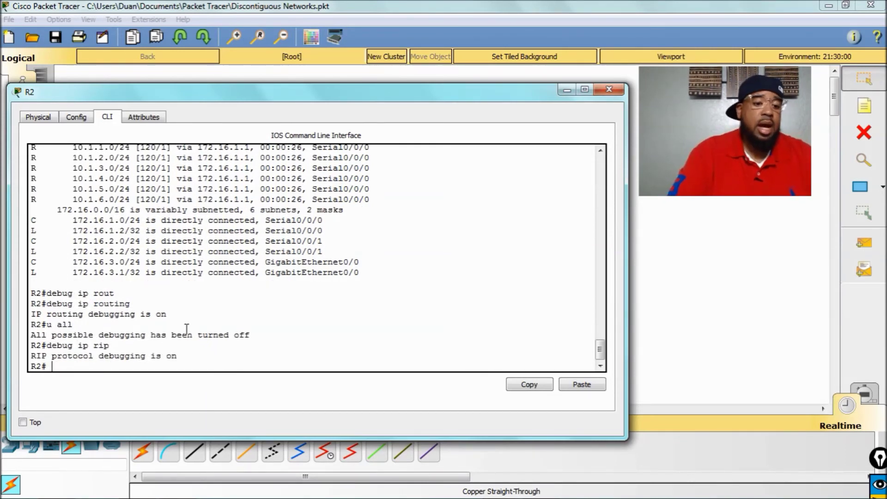
{"action": "key", "text": "Return"}
{"action": "key", "text": "Return"}
{"action": "key", "text": "Return"}
{"action": "key", "text": "Return"}
{"action": "key", "text": "Return"}
{"action": "key", "text": "Return"}
{"action": "key", "text": "Return"}
{"action": "key", "text": "Return"}
{"action": "key", "text": "Return"}
{"action": "key", "text": "Return"}
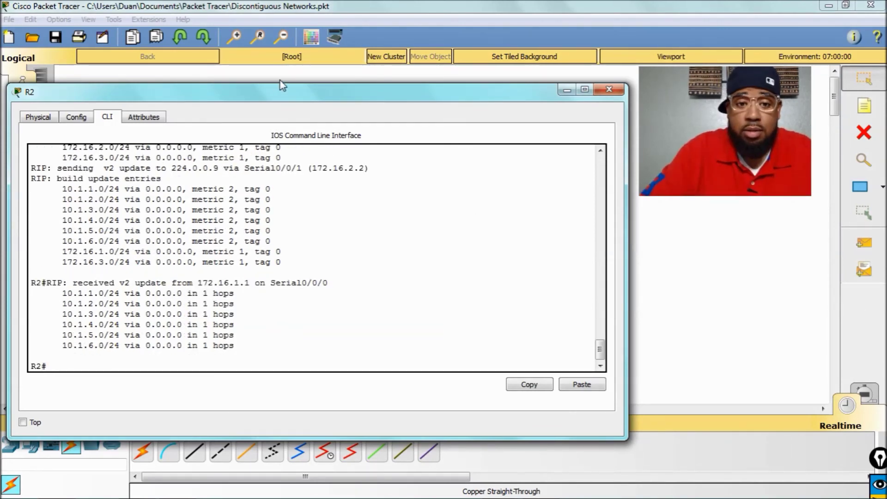
Compare R2's received RIP updates with the topology, turn off all debugging with "u all", and highlight the update from 172.16.2.3.
{"action": "left_click_drag", "start_coordinate": [302, 98], "coordinate": [340, 309]}
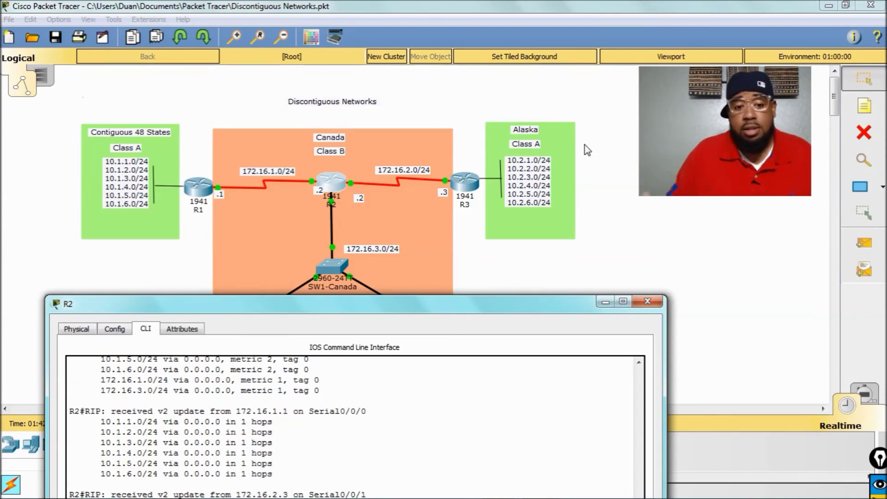
{"action": "left_click_drag", "start_coordinate": [411, 309], "coordinate": [394, 68]}
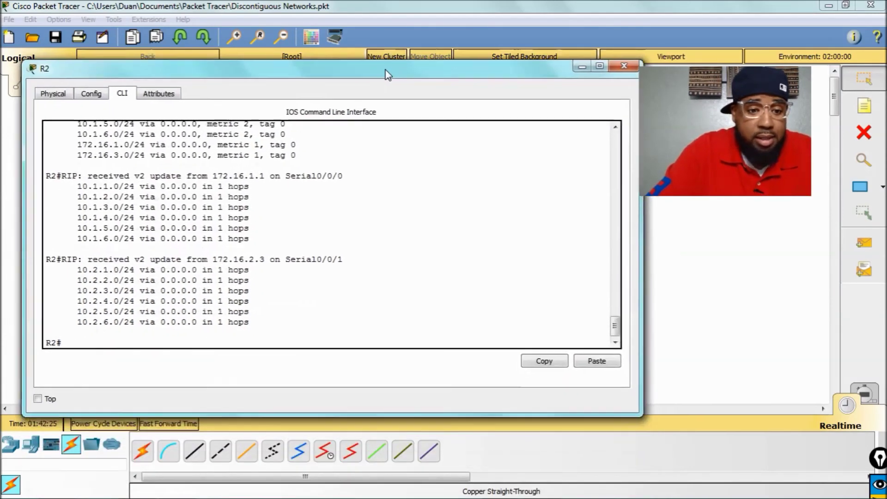
{"action": "left_click", "coordinate": [321, 225]}
{"action": "type", "text": "u all"}
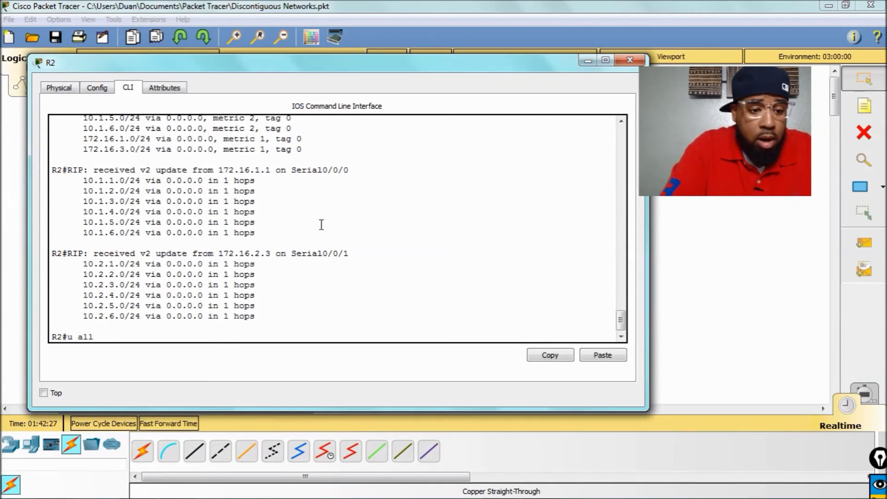
{"action": "key", "text": "Return"}
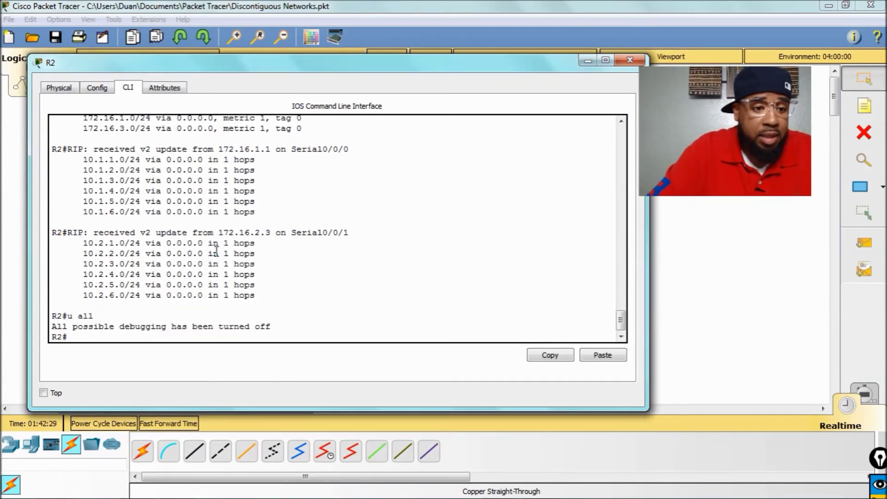
{"action": "left_click_drag", "start_coordinate": [94, 230], "coordinate": [339, 297]}
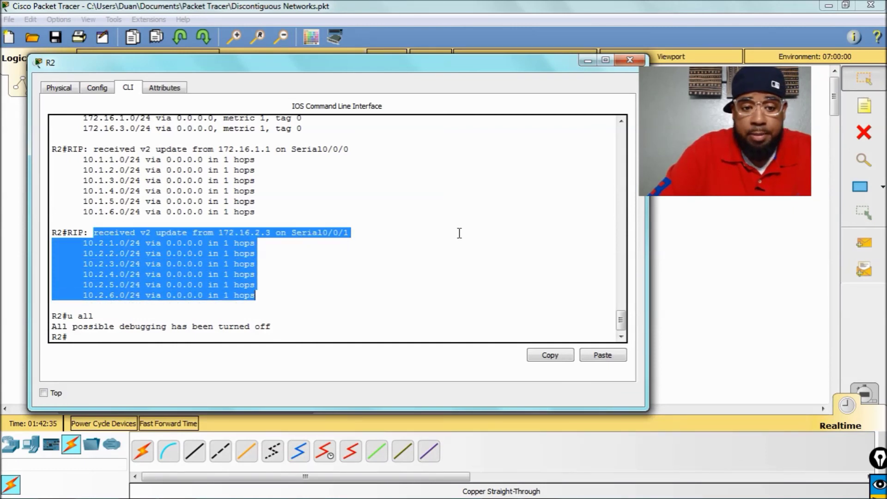
Display R2's full routing table with "sh ip route" and highlight the 10.0.0.0/8 entries and the timer of the 172.16.2.3 path.
{"action": "left_click", "coordinate": [266, 295]}
{"action": "type", "text": "sh ip rou"}
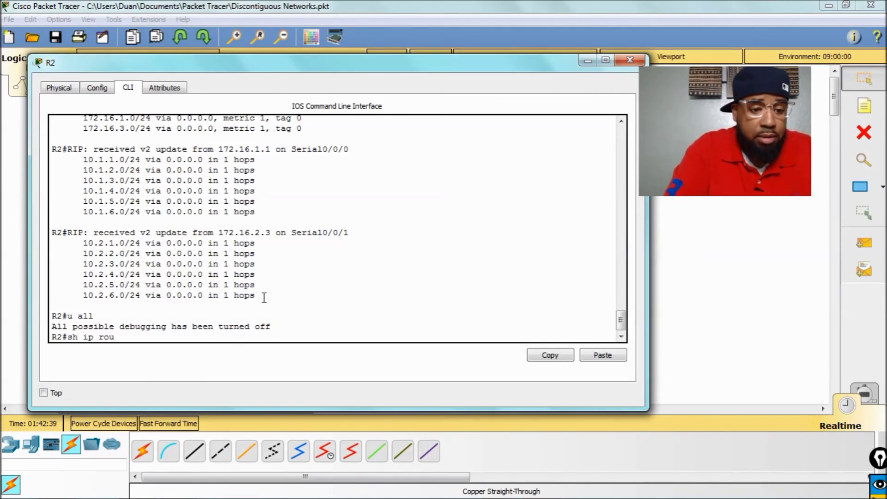
{"action": "type", "text": "te"}
{"action": "key", "text": "Return"}
{"action": "key", "text": "space"}
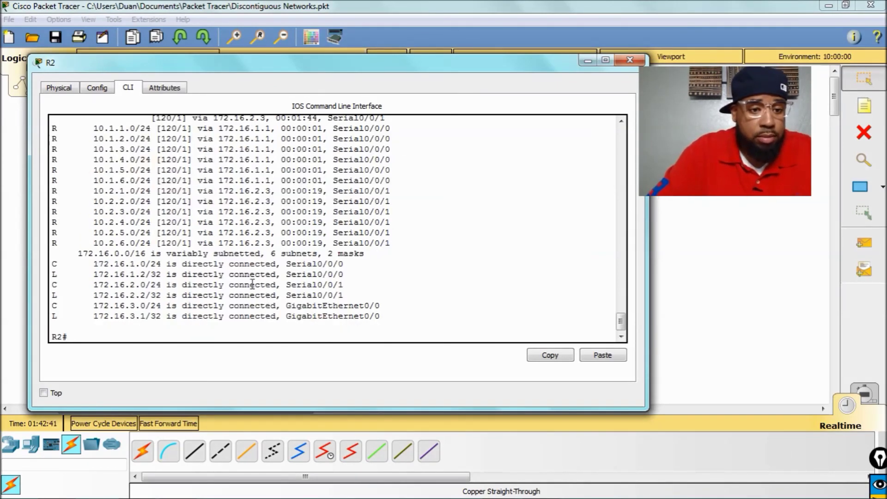
{"action": "scroll", "coordinate": [252, 283], "scroll_direction": "up", "scroll_amount": 2}
{"action": "left_click_drag", "start_coordinate": [326, 157], "coordinate": [59, 145]}
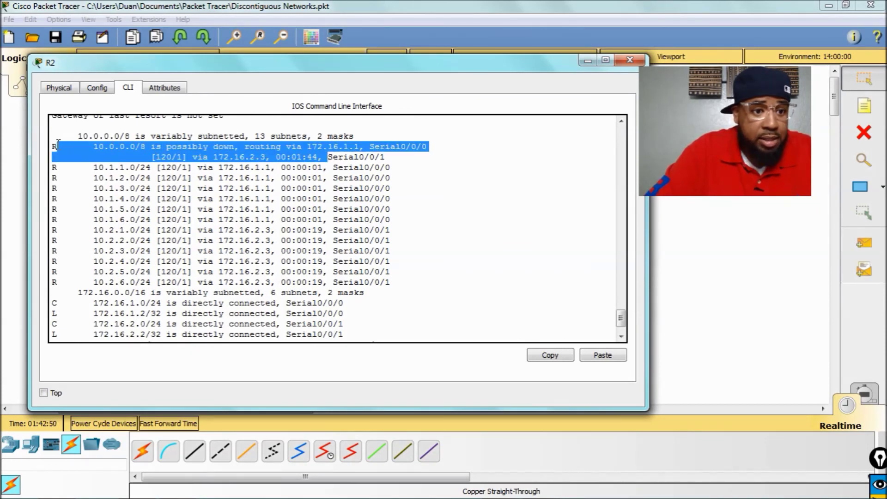
{"action": "left_click_drag", "start_coordinate": [276, 157], "coordinate": [325, 157]}
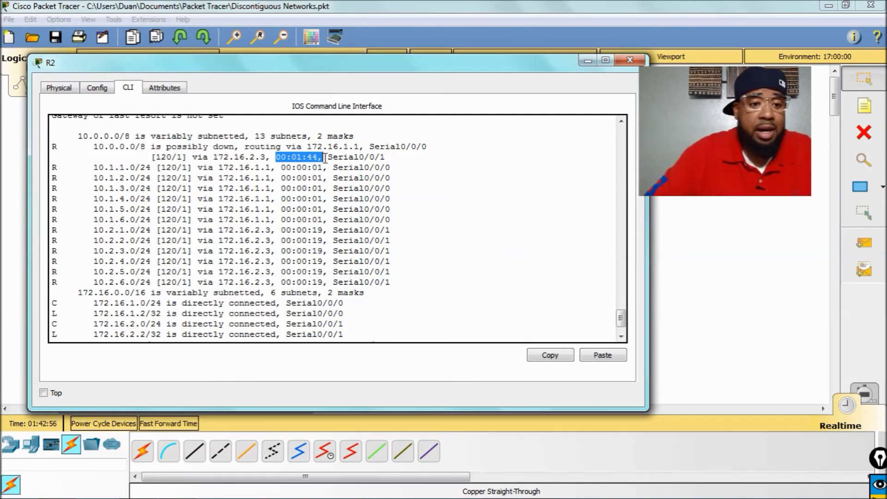
Highlight the individual 10.1.x.0/24 and 10.2.x.0/24 RIP routes in R2's routing table, and clear the selection.
{"action": "left_click", "coordinate": [164, 174]}
{"action": "scroll", "coordinate": [143, 185], "scroll_direction": "down", "scroll_amount": 2}
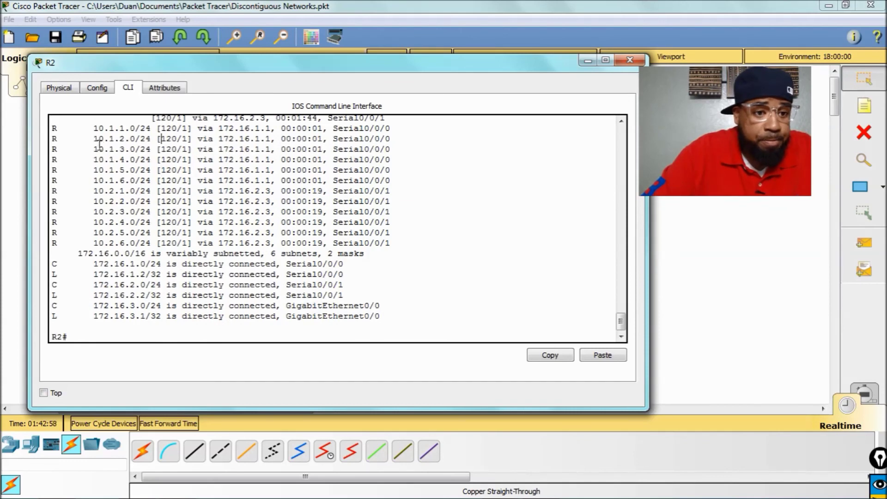
{"action": "left_click_drag", "start_coordinate": [94, 128], "coordinate": [265, 253]}
{"action": "left_click", "coordinate": [137, 180]}
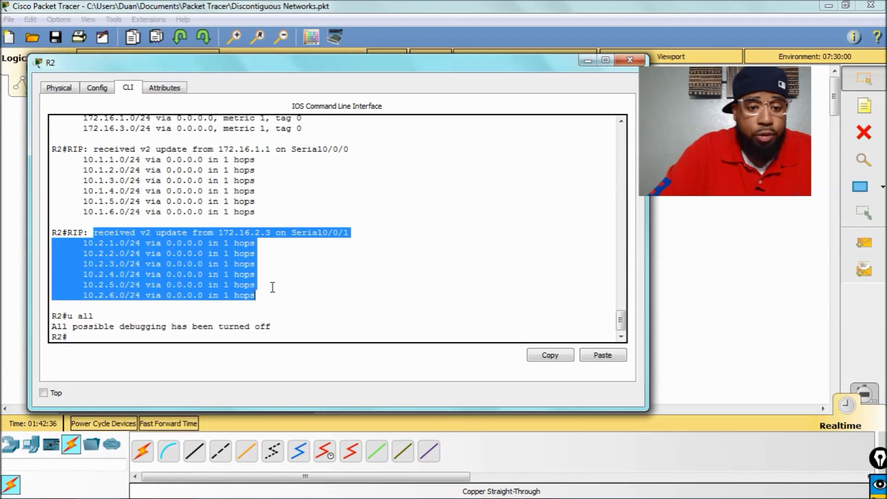
{"action": "left_click", "coordinate": [270, 287]}
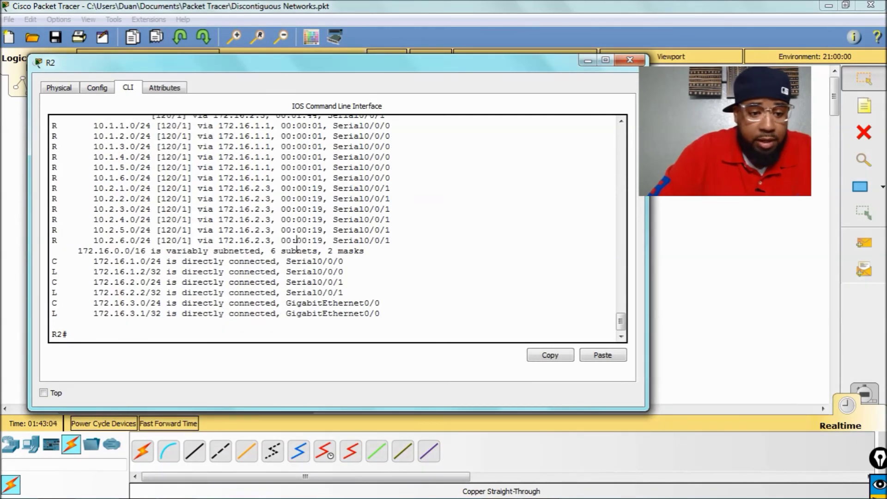
Redisplay R2's routing table with "sh ip route" and check the timer of the 10.0.0.0/8 path via 172.16.2.3.
{"action": "type", "text": "sh ip route"}
{"action": "key", "text": "Return"}
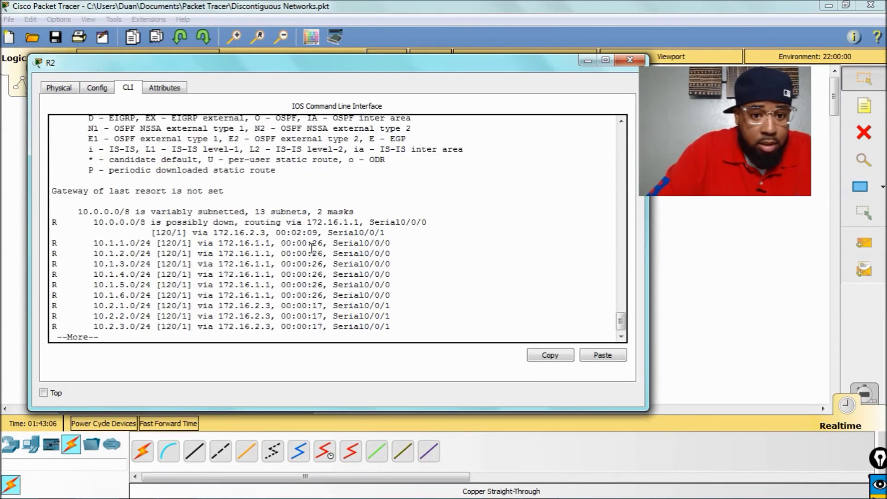
{"action": "left_click_drag", "start_coordinate": [322, 233], "coordinate": [296, 228]}
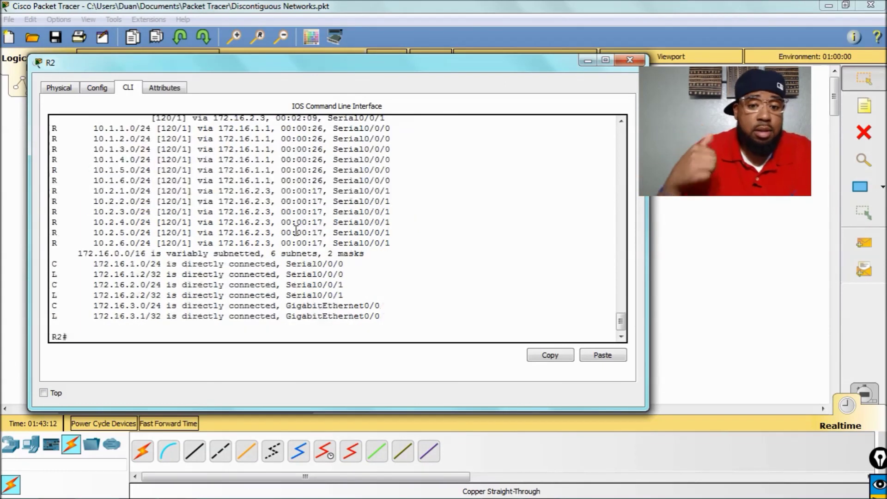
Ping 10.2.1.1 and 10.2.2.1 from R2 and review the results against the routing table above.
{"action": "type", "text": "ping "}
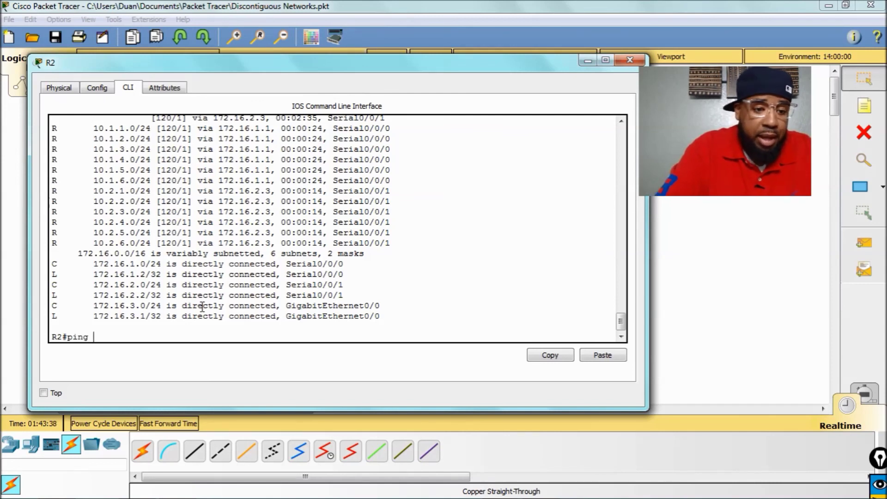
{"action": "type", "text": "10.2.1."}
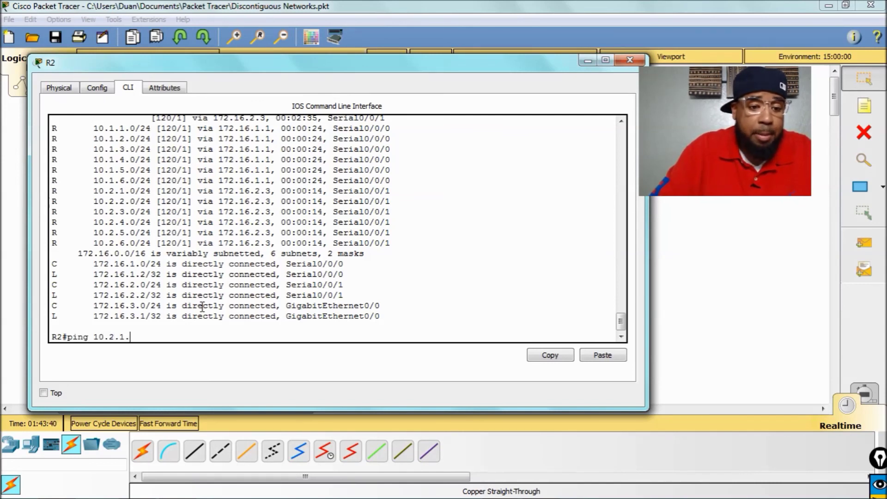
{"action": "type", "text": "1"}
{"action": "key", "text": "Return"}
{"action": "key", "text": "Up"}
{"action": "key", "text": "BackSpace"}
{"action": "key", "text": "BackSpace"}
{"action": "key", "text": "BackSpace"}
{"action": "type", "text": "2.1"}
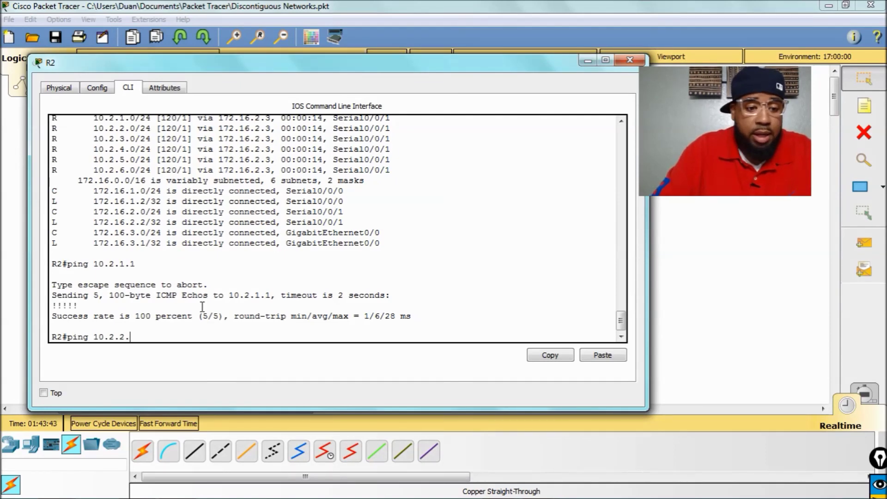
{"action": "key", "text": "Return"}
{"action": "left_click", "coordinate": [231, 211]}
{"action": "scroll", "coordinate": [231, 212], "scroll_direction": "up", "scroll_amount": 4}
{"action": "scroll", "coordinate": [254, 232], "scroll_direction": "down", "scroll_amount": 4}
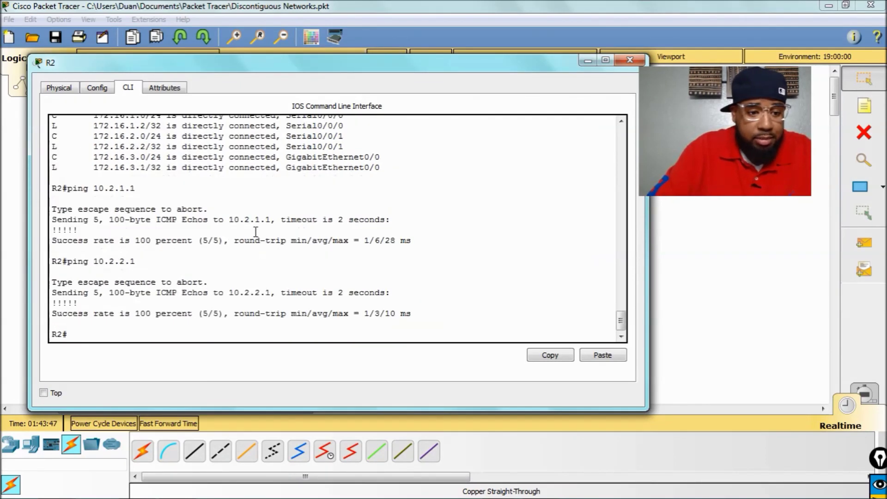
Recall "sh ip route" on R2 and highlight the updated timer of the 10.0.0.0/8 path via 172.16.2.3.
{"action": "key", "text": "Up"}
{"action": "key", "text": "Up"}
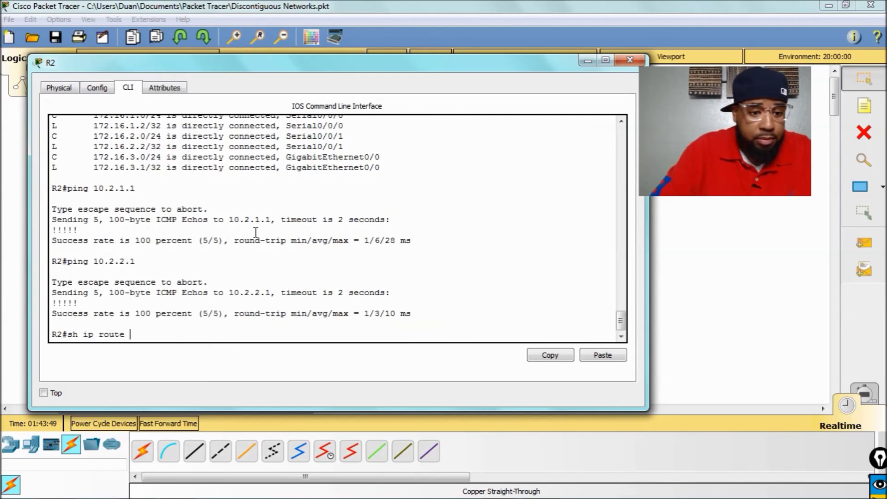
{"action": "key", "text": "Return"}
{"action": "left_click_drag", "start_coordinate": [321, 230], "coordinate": [286, 223]}
{"action": "double_click", "coordinate": [297, 232]}
Close R2 and ping 10.1.6.1 and 10.2.1.1 from PC1's command prompt.
{"action": "left_click", "coordinate": [629, 60]}
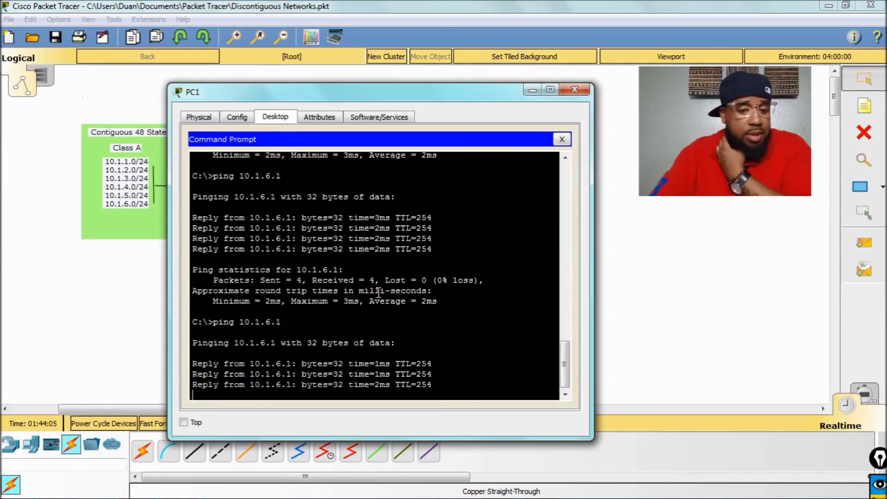
{"action": "type", "text": "ping 10.2.1.1"}
{"action": "key", "text": "Return"}
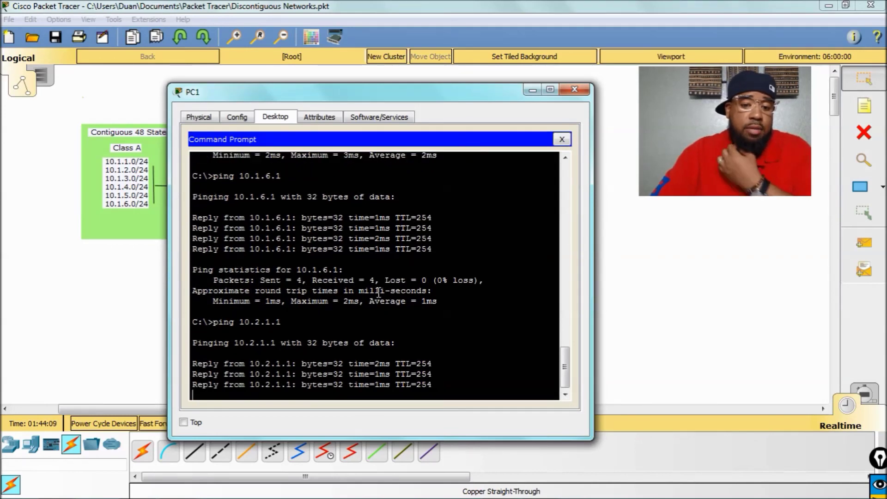
{"action": "key", "text": "Up"}
{"action": "key", "text": "Up"}
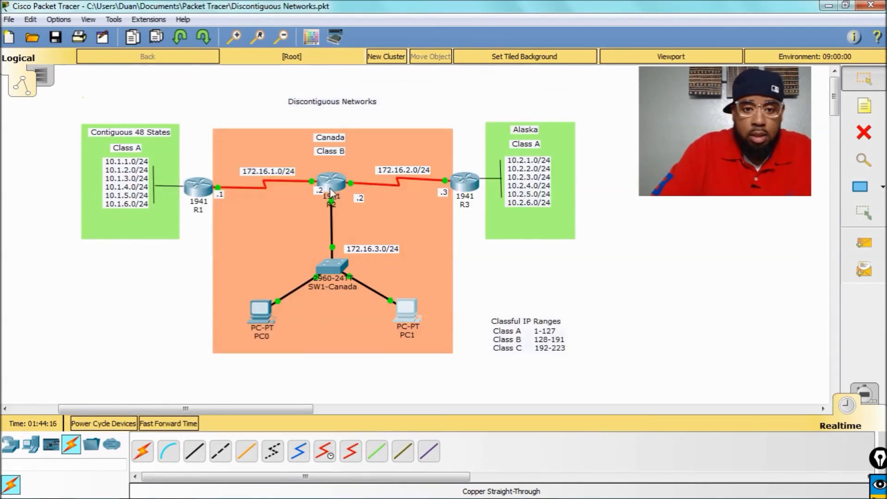
Reopen R2's CLI, rerun "sh ip route", and highlight the status of both 10.0.0.0/8 paths.
{"action": "left_click", "coordinate": [332, 194]}
{"action": "left_click", "coordinate": [230, 273]}
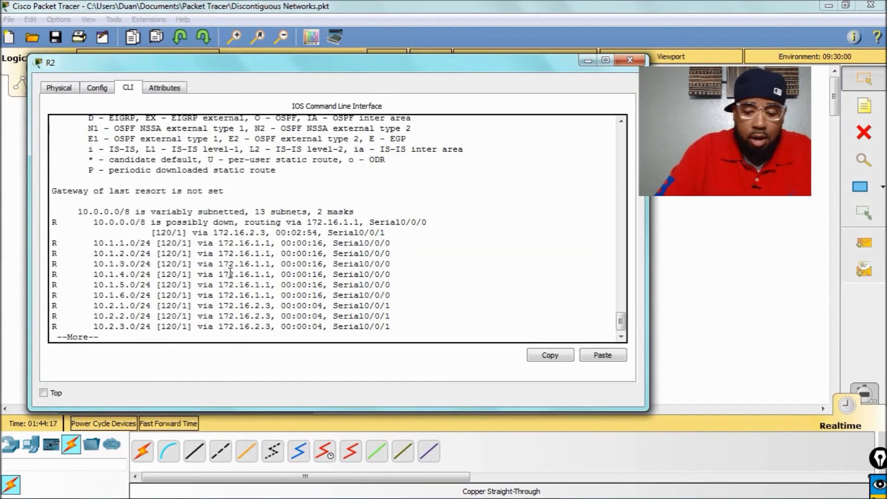
{"action": "key", "text": "space"}
{"action": "key", "text": "Up"}
{"action": "key", "text": "Return"}
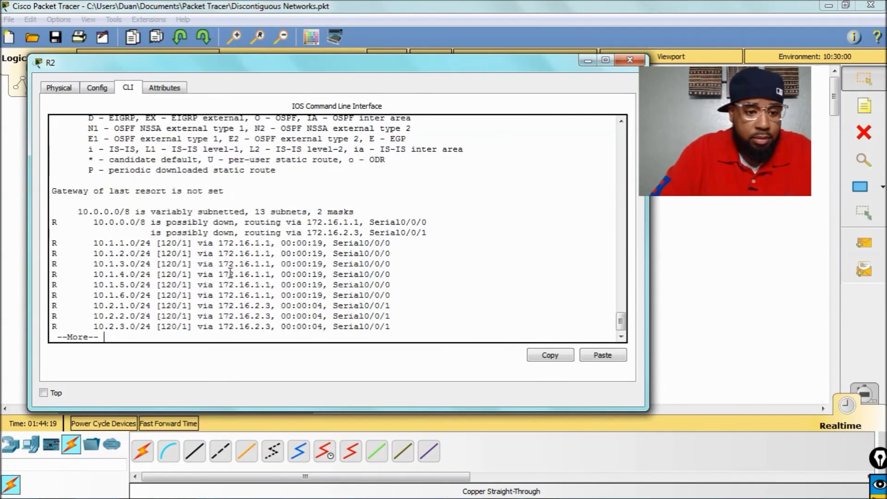
{"action": "left_click_drag", "start_coordinate": [151, 222], "coordinate": [428, 236]}
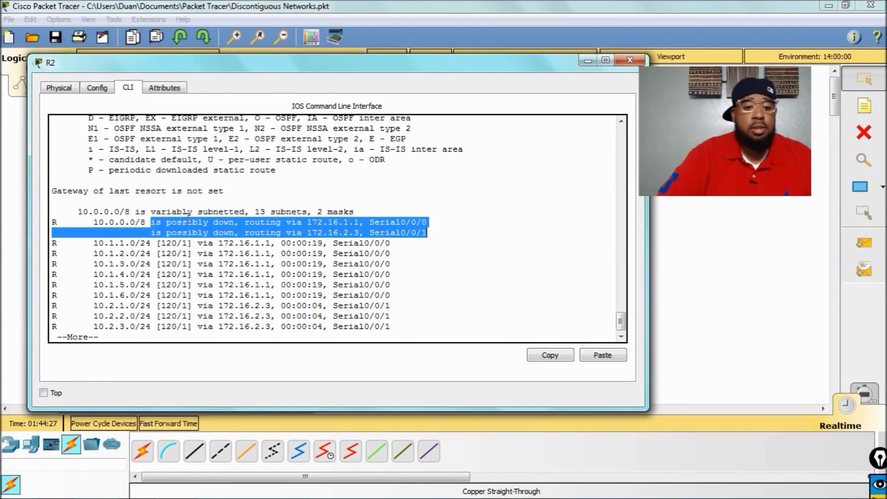
Highlight the 10.0.0.0/8 subnetting line and the specific /24 routes below it, and page to the end of R2's routing table.
{"action": "left_click", "coordinate": [120, 209]}
{"action": "left_click_drag", "start_coordinate": [78, 211], "coordinate": [353, 207]}
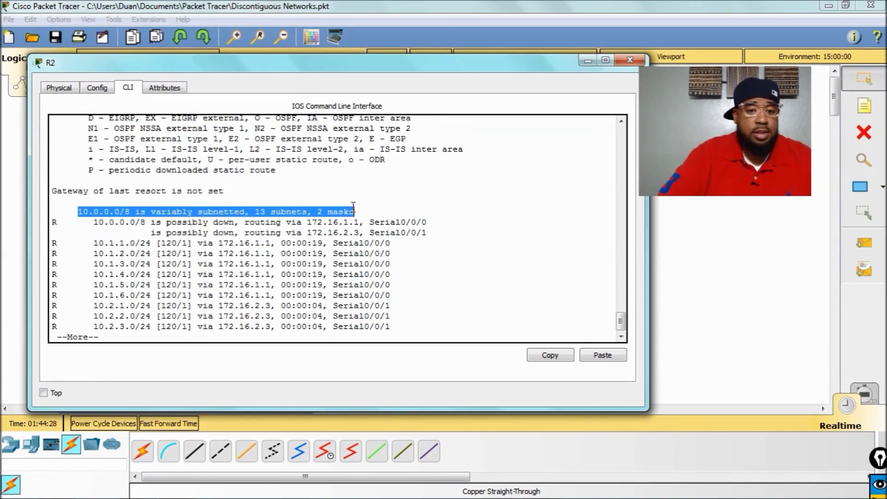
{"action": "left_click", "coordinate": [354, 206]}
{"action": "left_click_drag", "start_coordinate": [94, 242], "coordinate": [394, 318]}
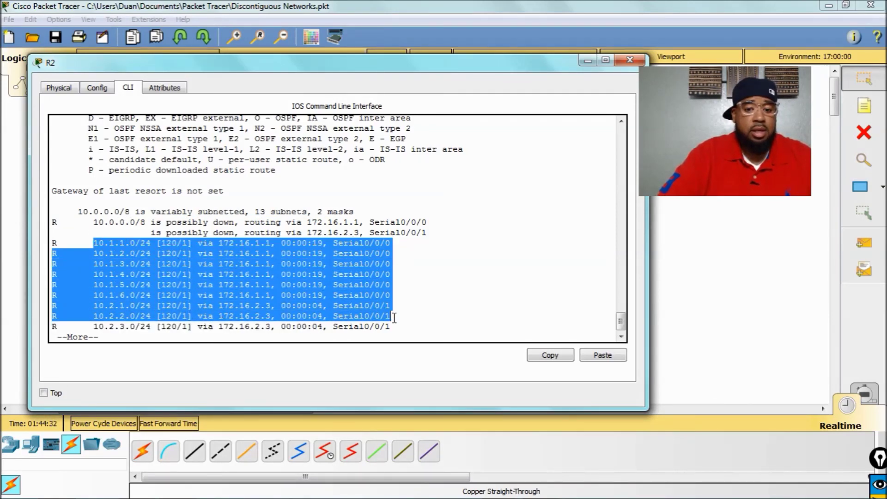
{"action": "key", "text": "space"}
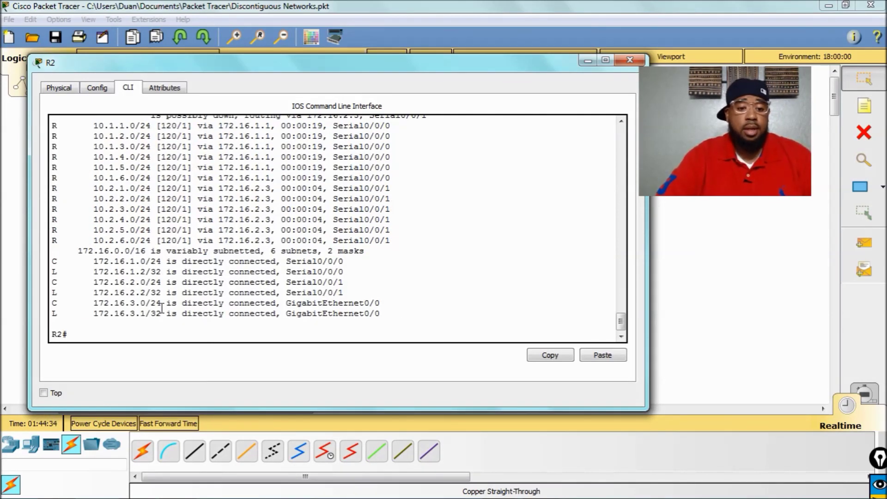